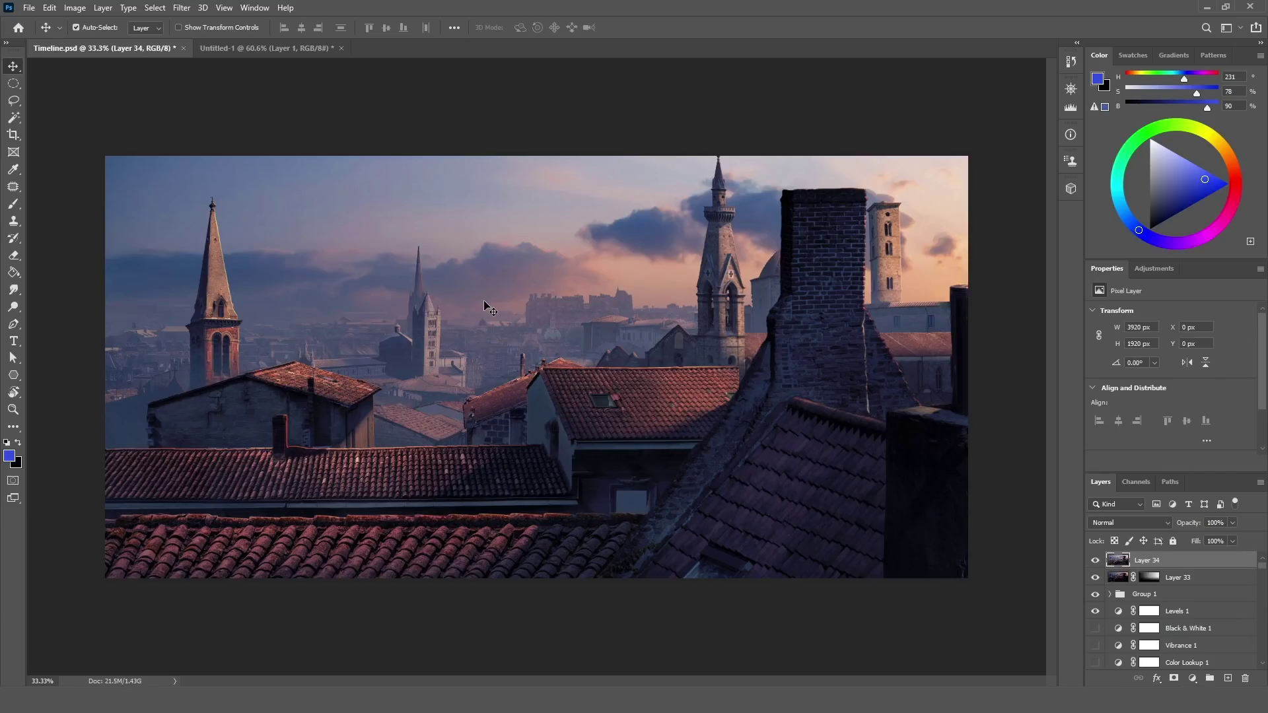
Step: Preview the Soft Light blend mode on Layer 34, leaving the layer set to Normal
click(1150, 525)
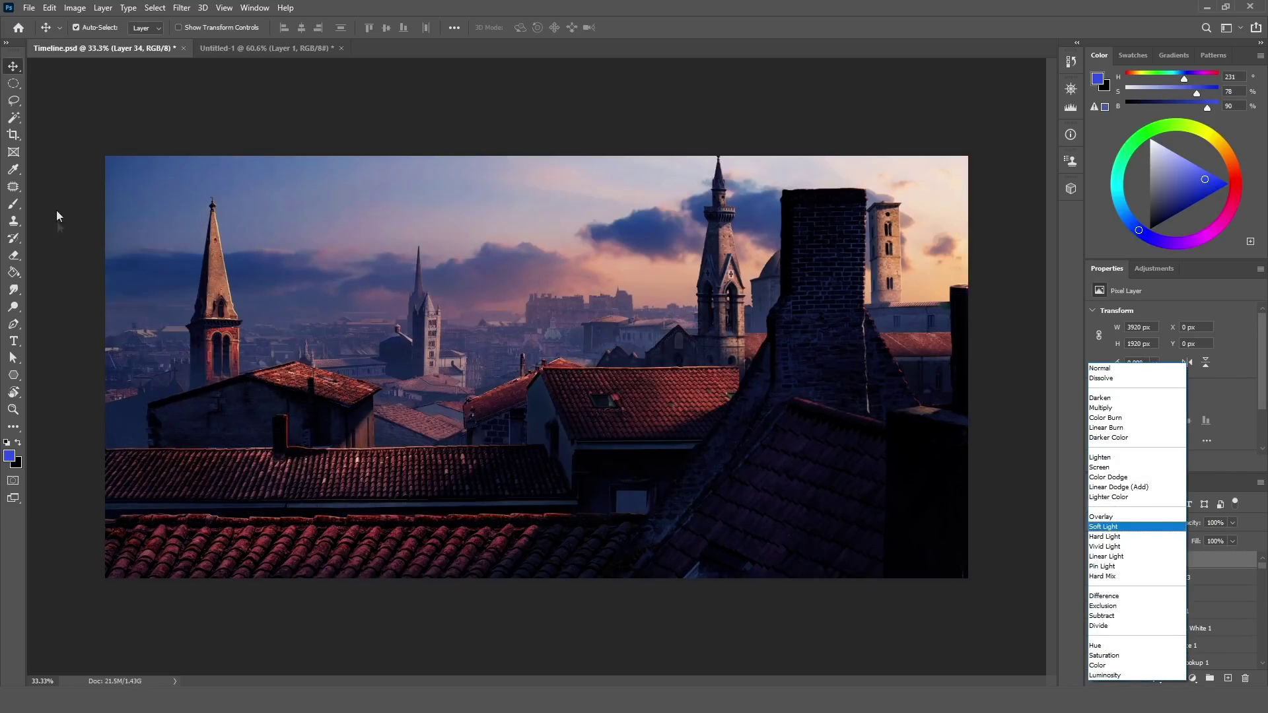
click(85, 107)
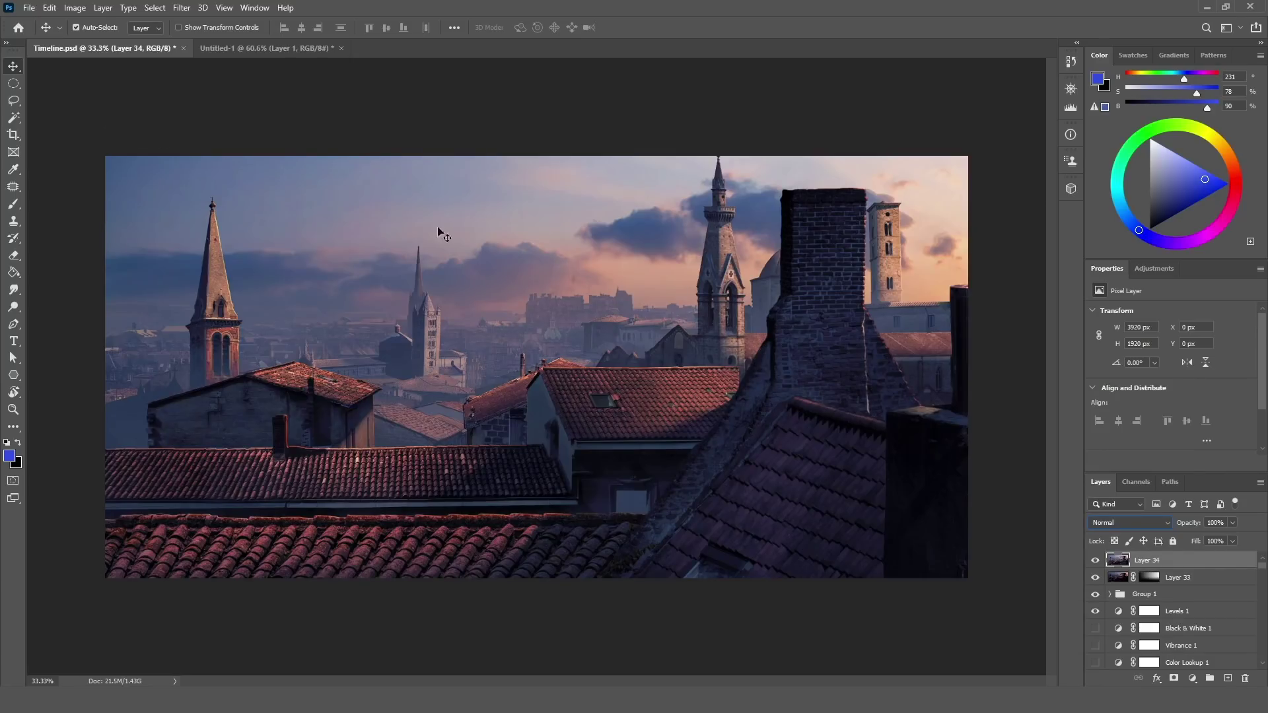
Step: Switch to the Untitled-1 document and paint a horizontal blue stroke below the circles on Layer 1 with a 127 px brush
click(263, 49)
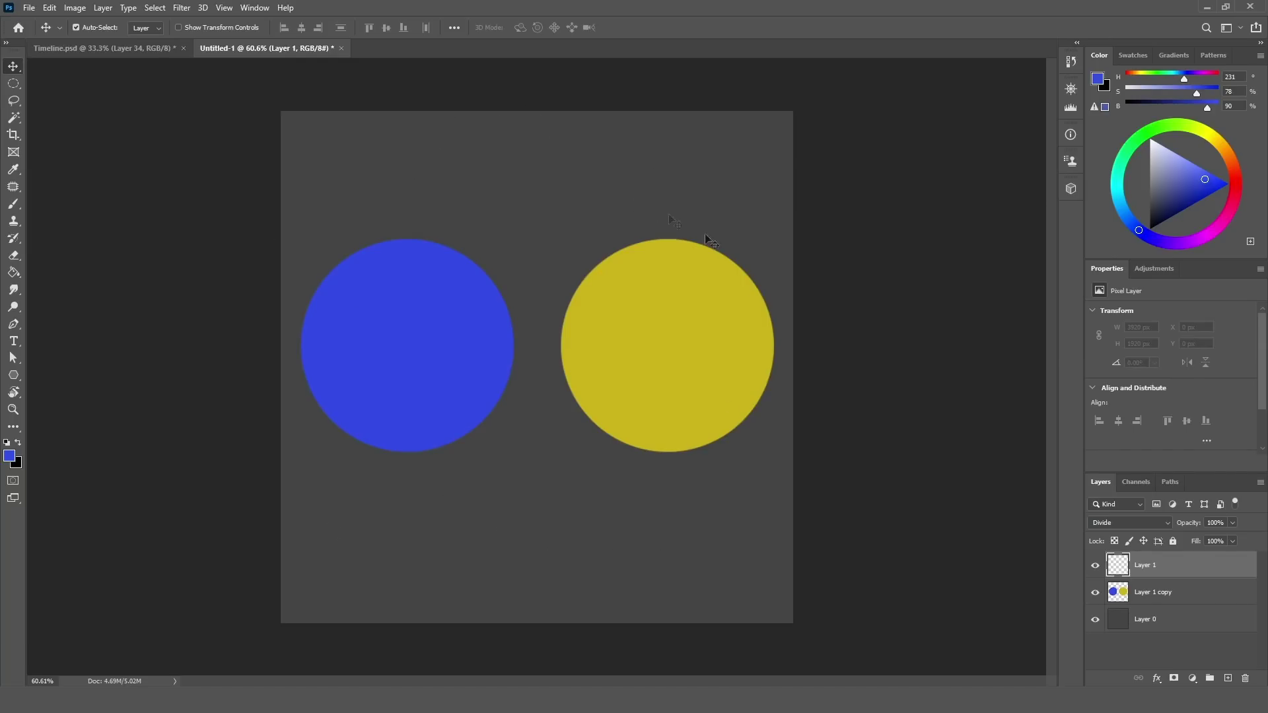
click(14, 203)
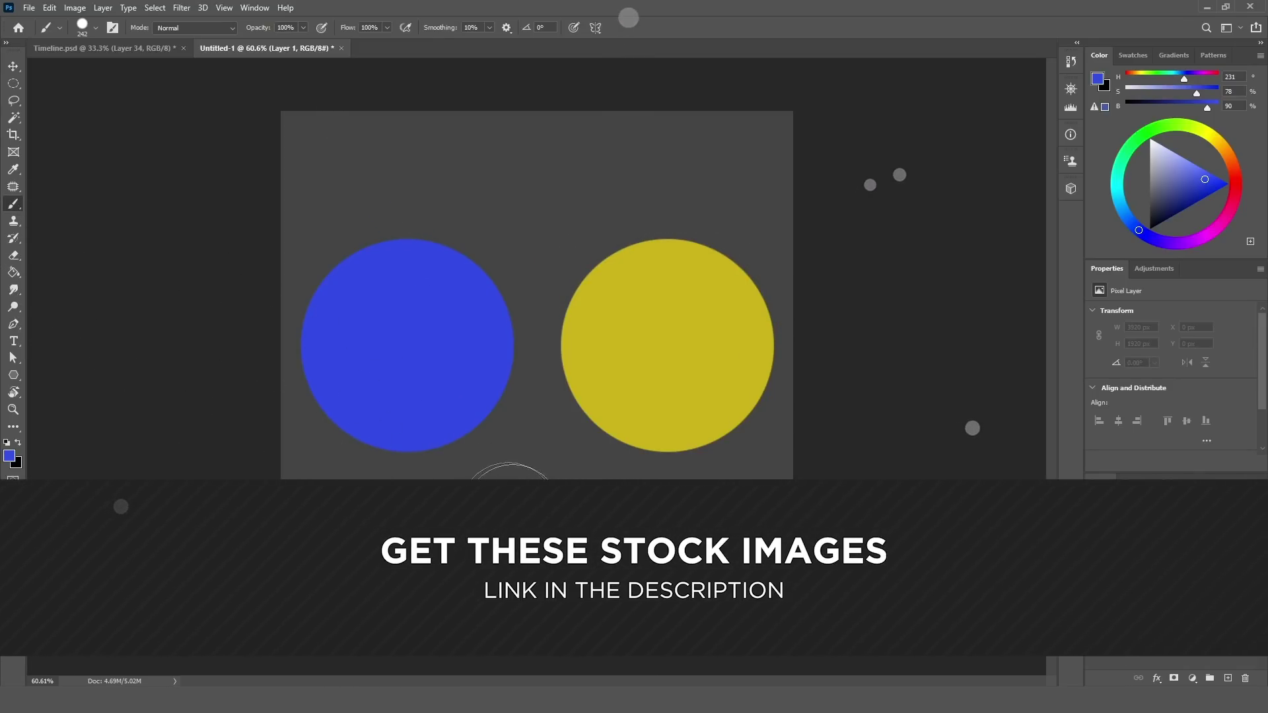
mouse_move(557, 518)
mouse_down()
mouse_move(546, 509)
mouse_move(545, 295)
mouse_move(550, 405)
mouse_up()
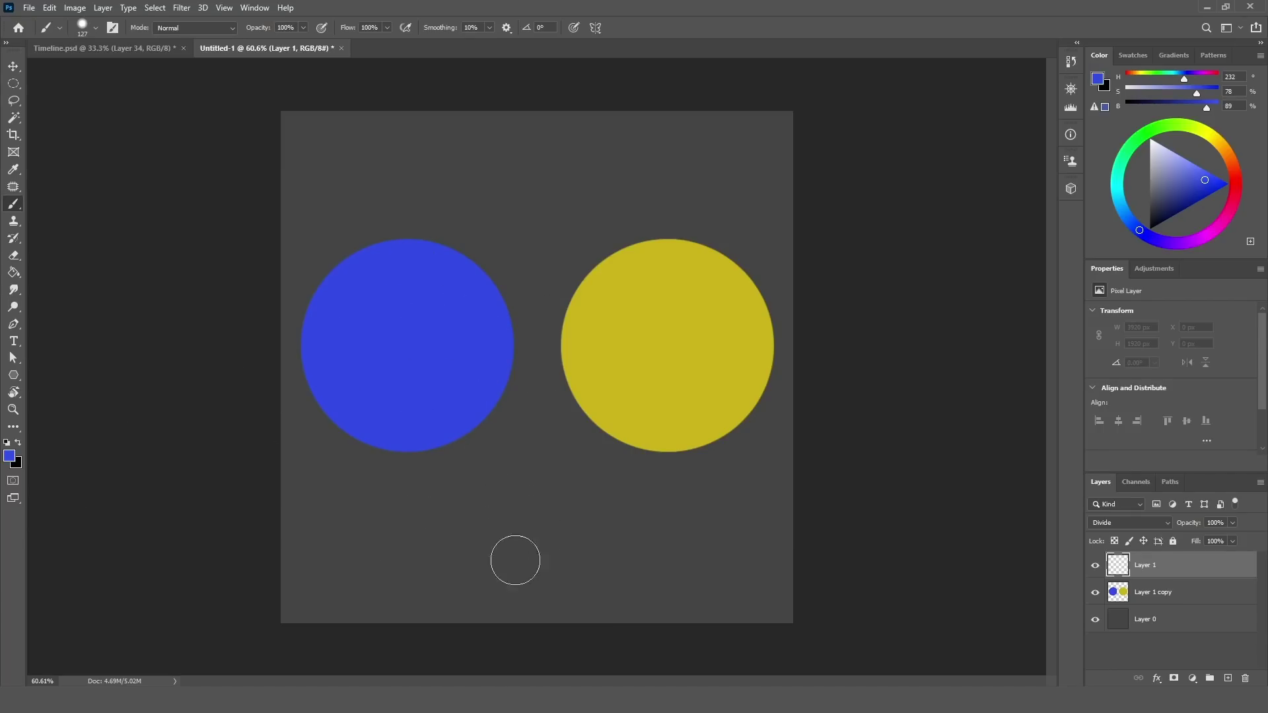
mouse_move(443, 537)
mouse_down()
mouse_move(629, 537)
mouse_move(467, 539)
mouse_move(624, 527)
mouse_move(611, 522)
mouse_move(395, 536)
mouse_move(622, 526)
mouse_up()
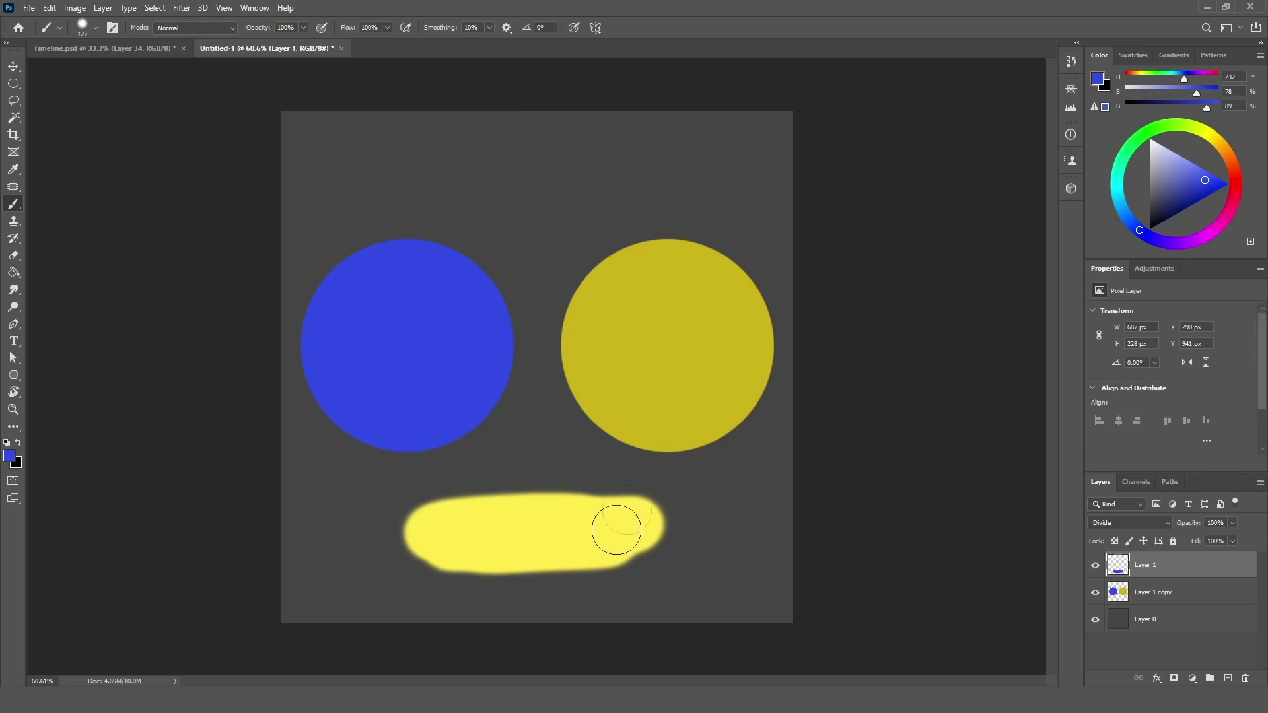
Step: Sample the yellow circle's colour, try a stroke above the circles on Layer 1, and undo both test strokes
alt+click(669, 334)
mouse_move(440, 167)
mouse_down()
mouse_move(716, 170)
mouse_move(439, 150)
mouse_move(515, 186)
mouse_up()
key(ctrl+z)
key(ctrl+z)
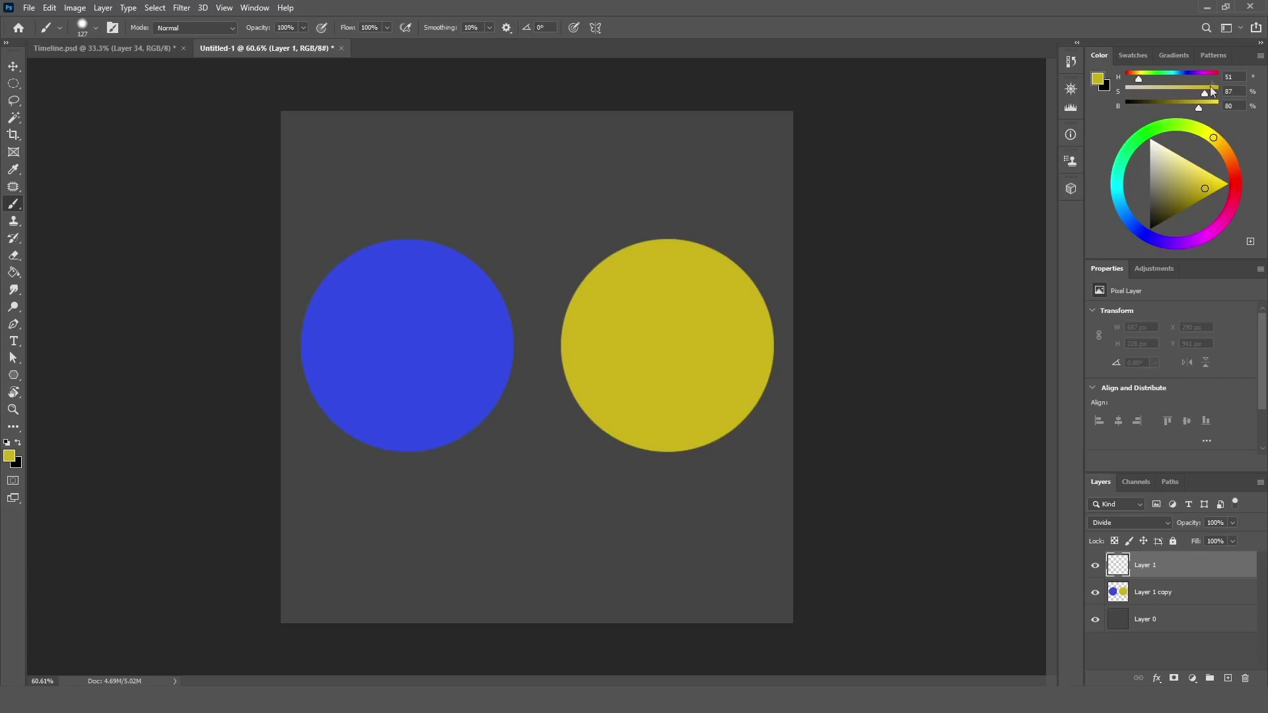
Step: View the display modes available for the colour picker without changing the Color Wheel
click(1259, 57)
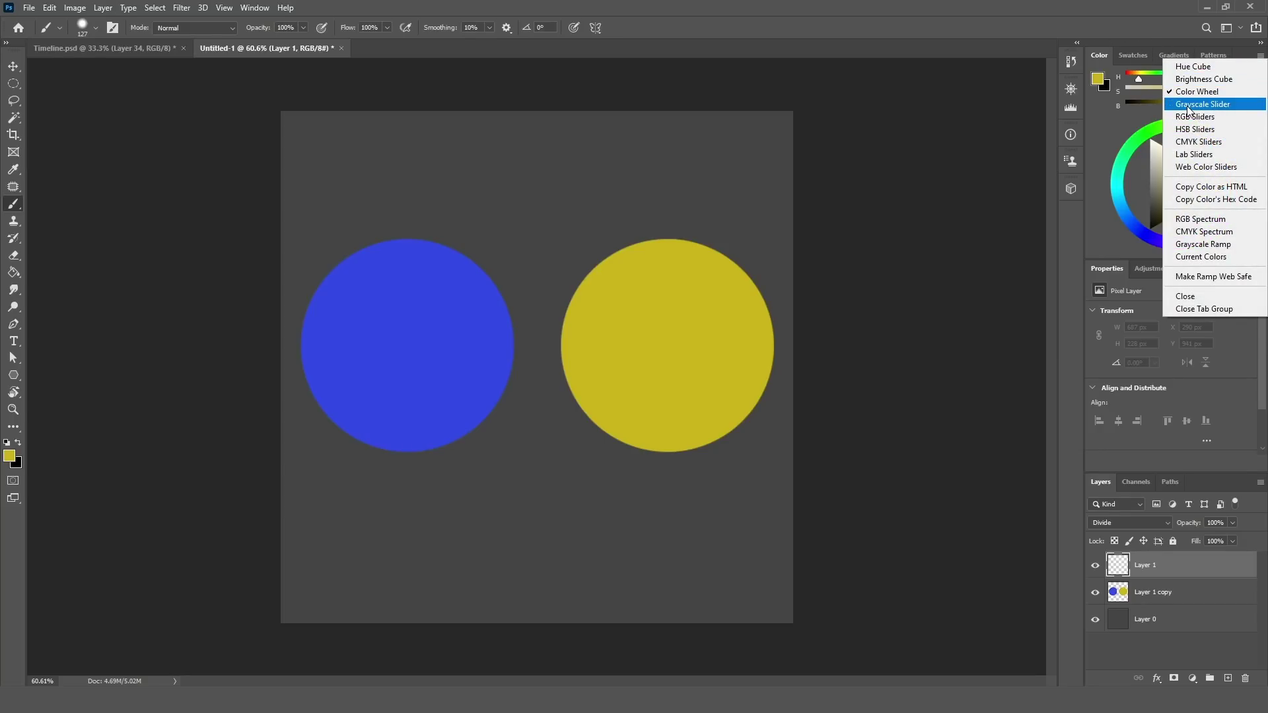
click(997, 129)
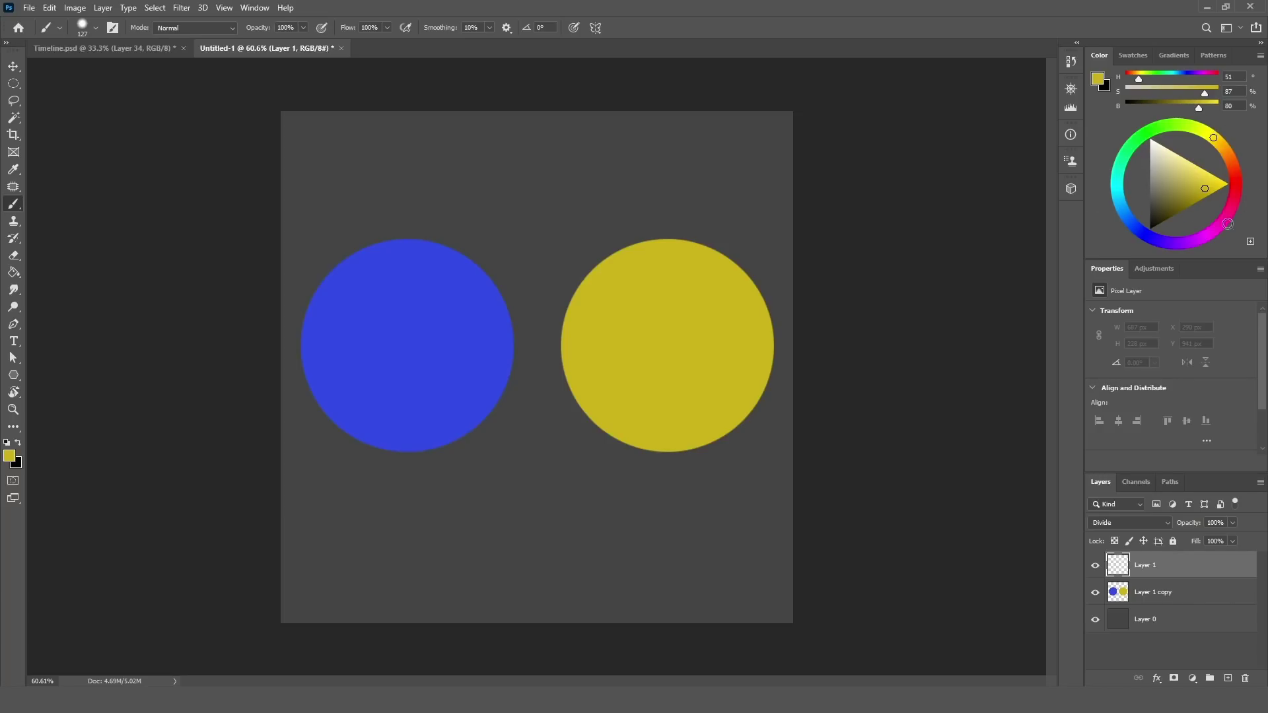
Step: On a new layer, stamp one yellow dot below the two circles with a 299 px Hard Round brush
click(1226, 681)
click(96, 27)
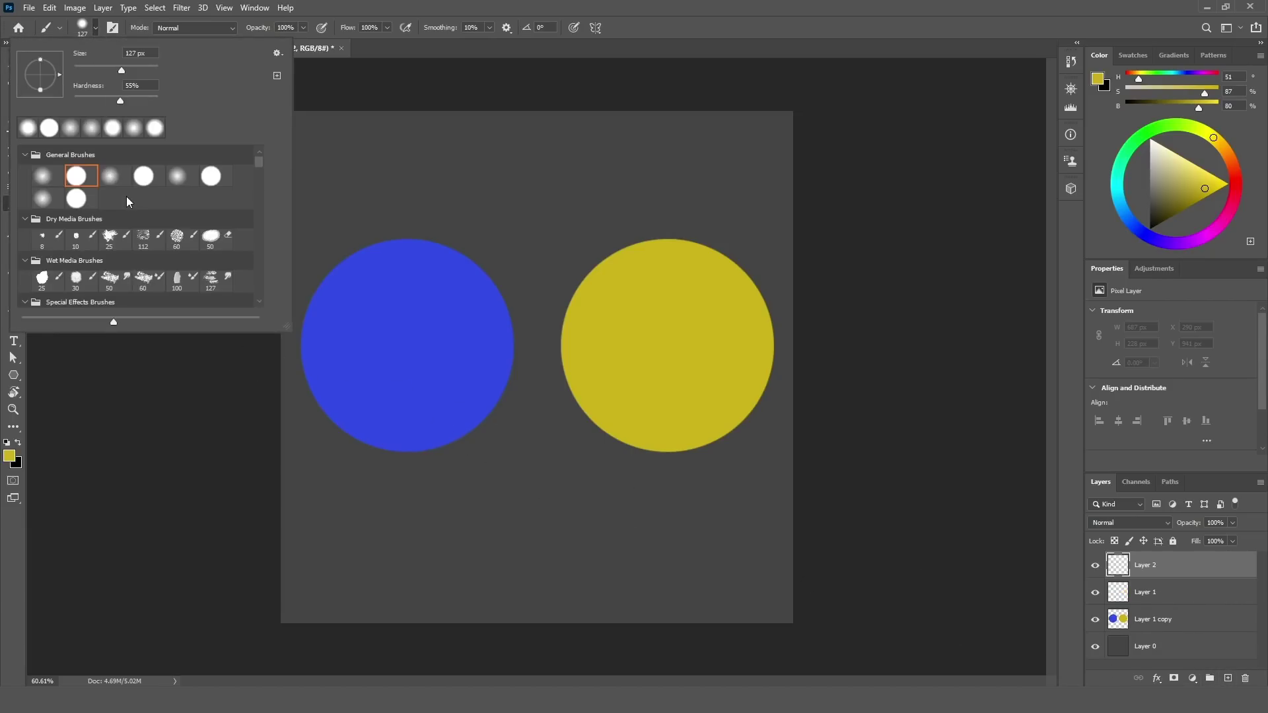
click(86, 179)
drag(565, 512, 602, 507)
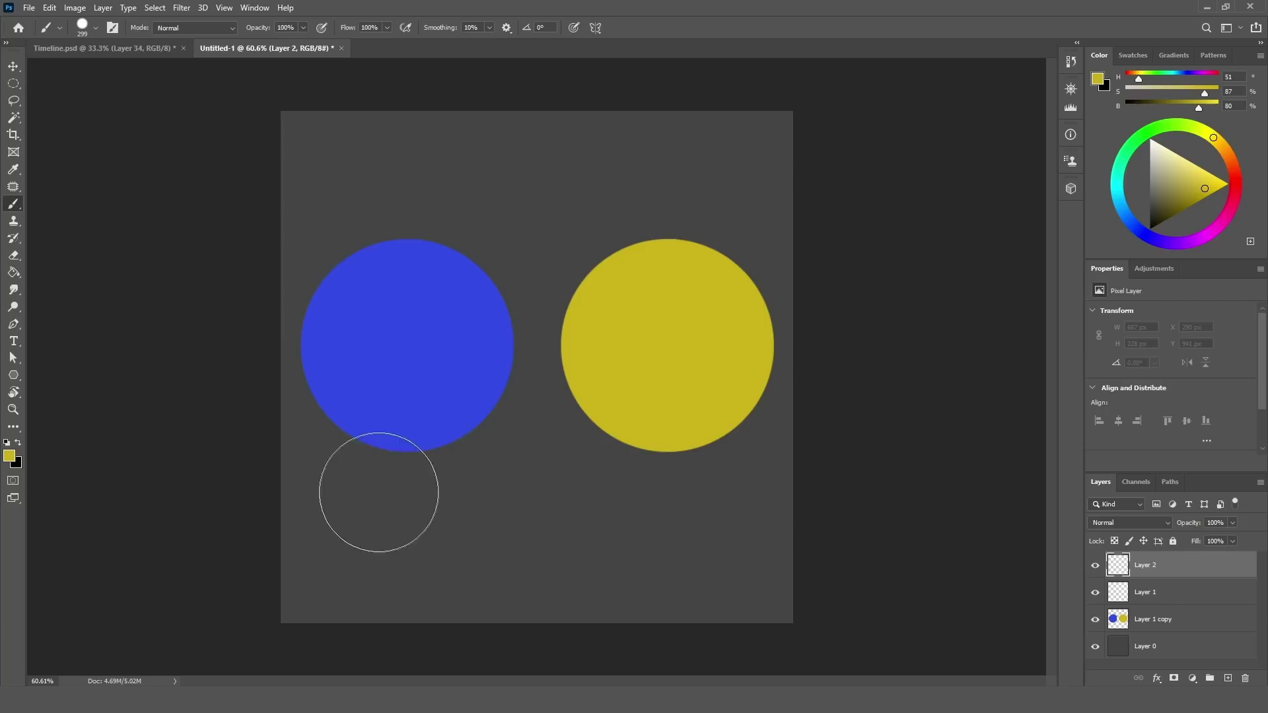
click(518, 518)
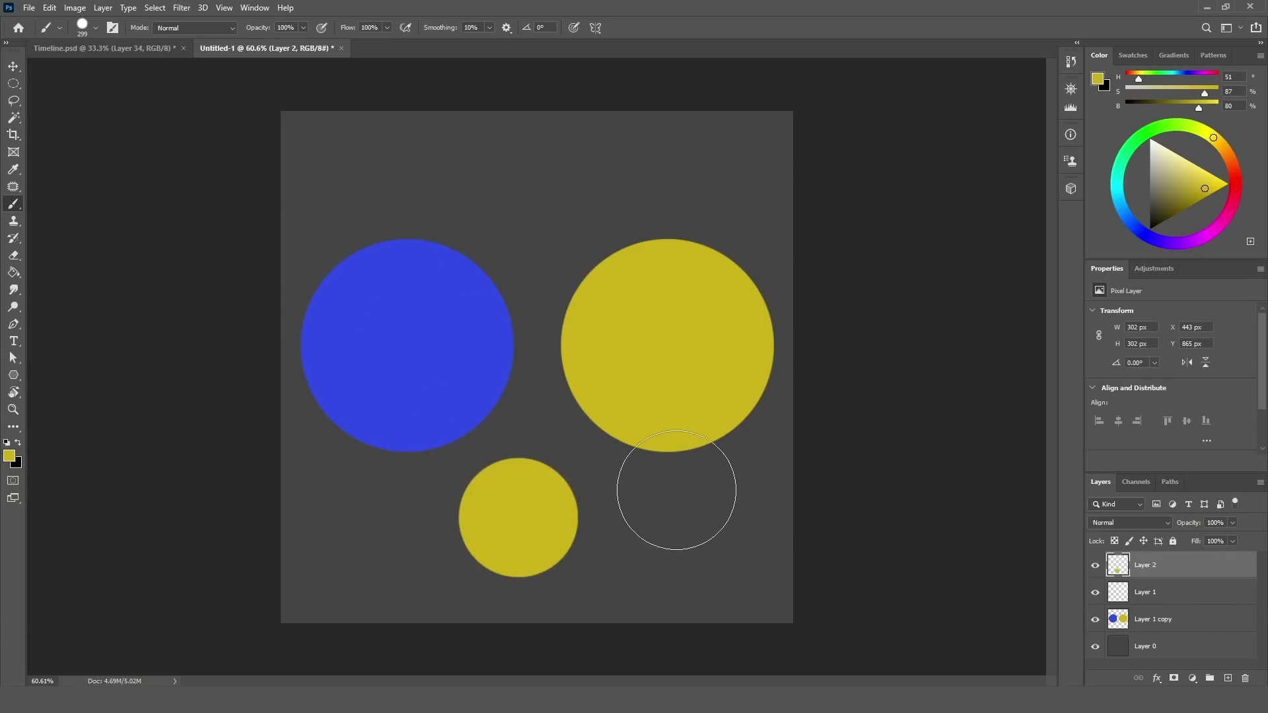
Step: Invert the yellow dot's colour and sample the resulting blue as the foreground colour
key(ctrl+z)
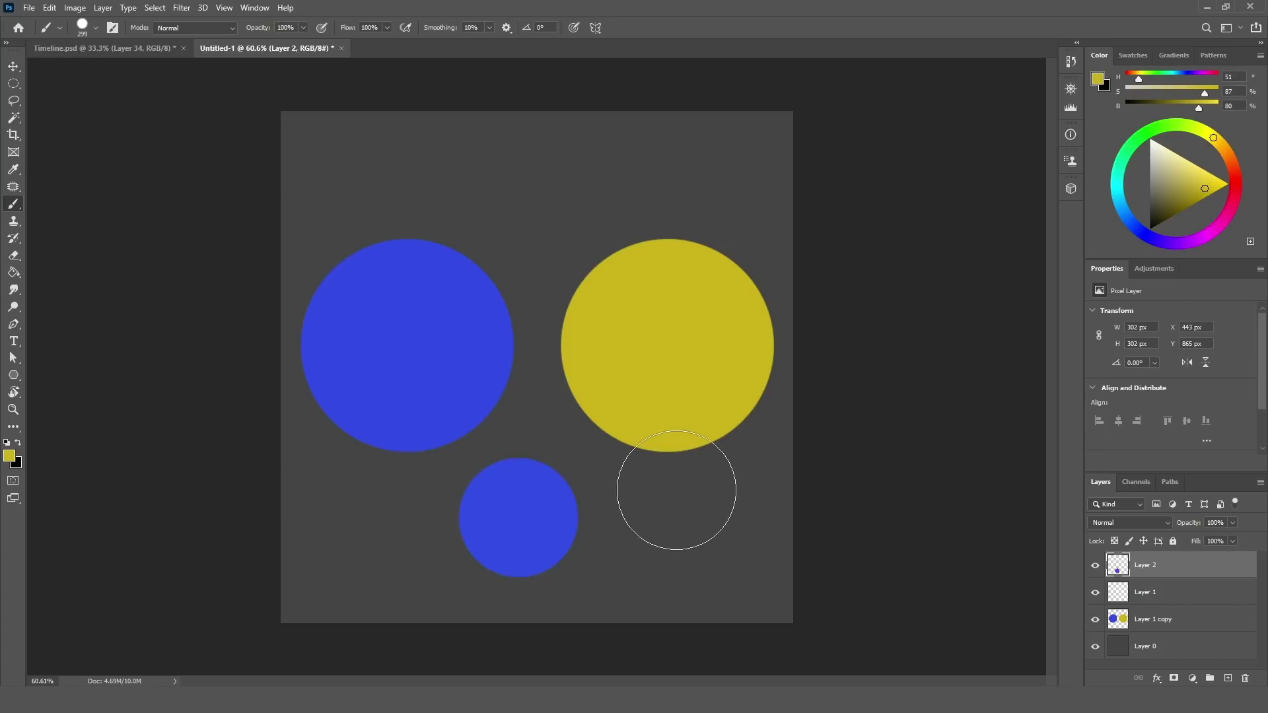
alt+click(528, 514)
Step: Reduce the brush to 170 px, try a stroke above the circles on Layer 1, and undo it
alt+drag(657, 482, 615, 481)
click(1158, 590)
mouse_move(517, 212)
mouse_down()
mouse_move(587, 179)
mouse_move(684, 163)
mouse_move(504, 165)
mouse_up()
key(ctrl+z)
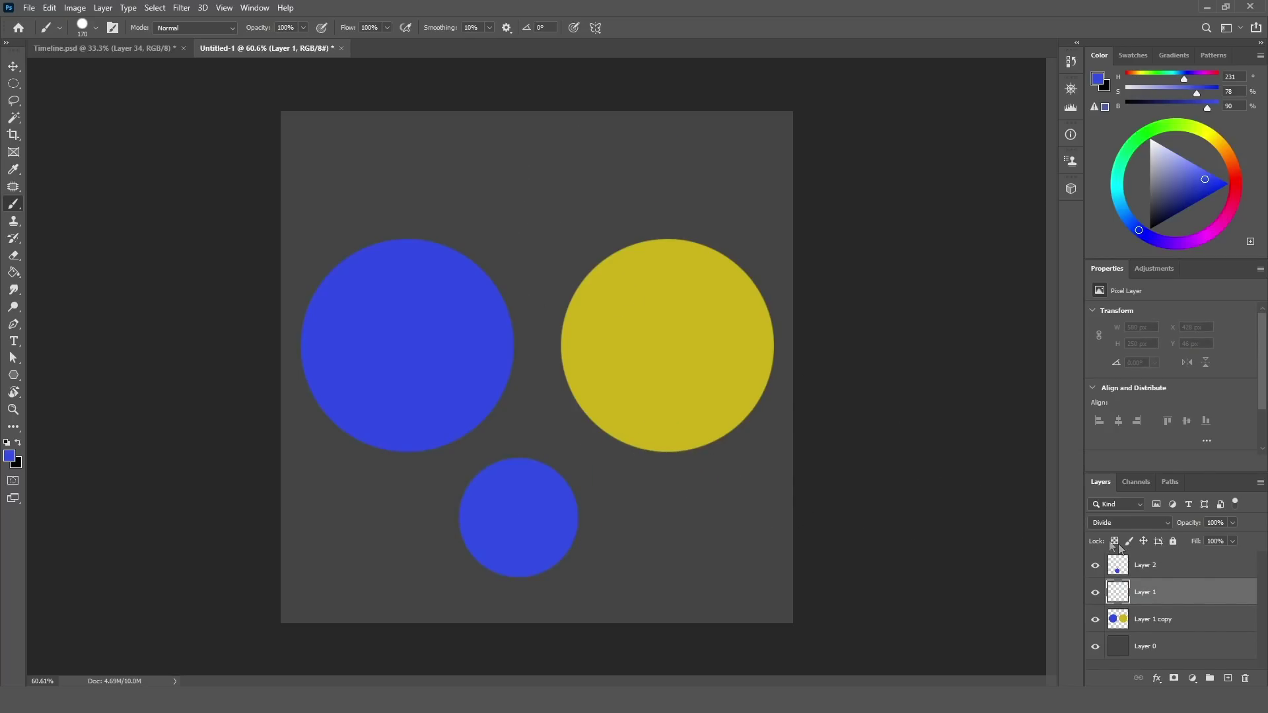
Step: Hide Layer 2 and add a Color Balance adjustment layer above Layer 1
click(1094, 566)
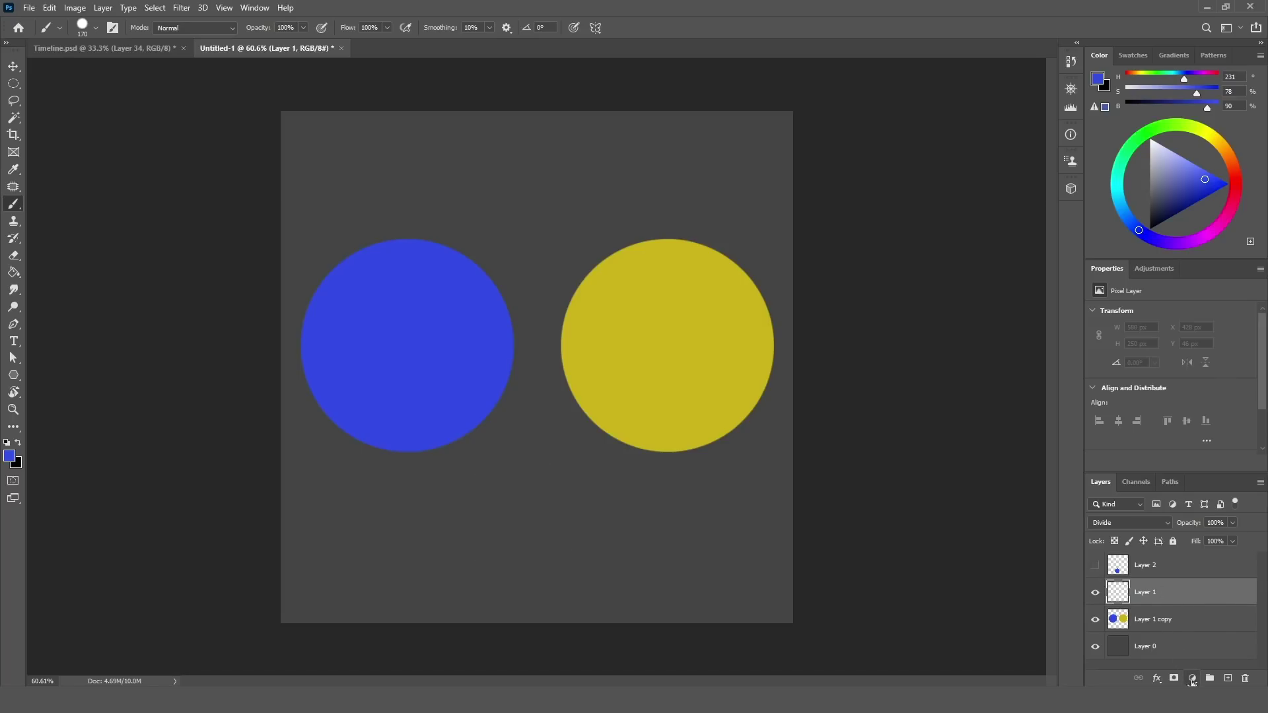
click(1191, 681)
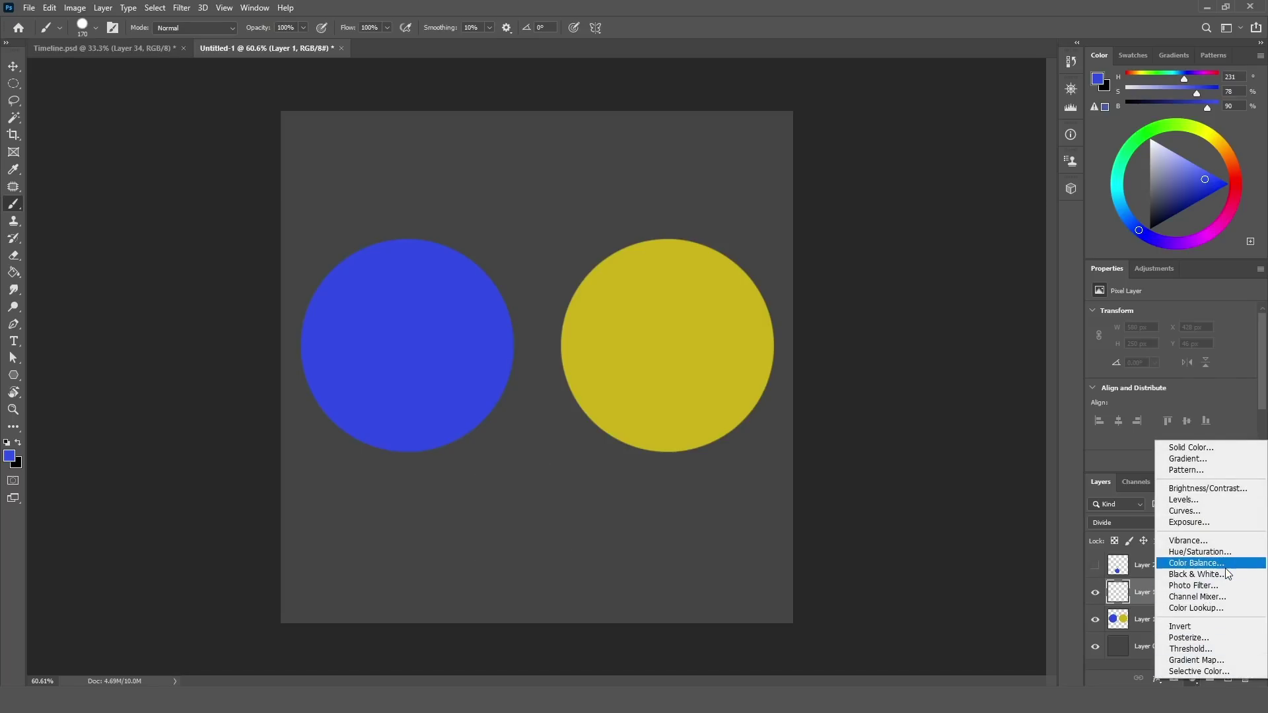
click(1194, 563)
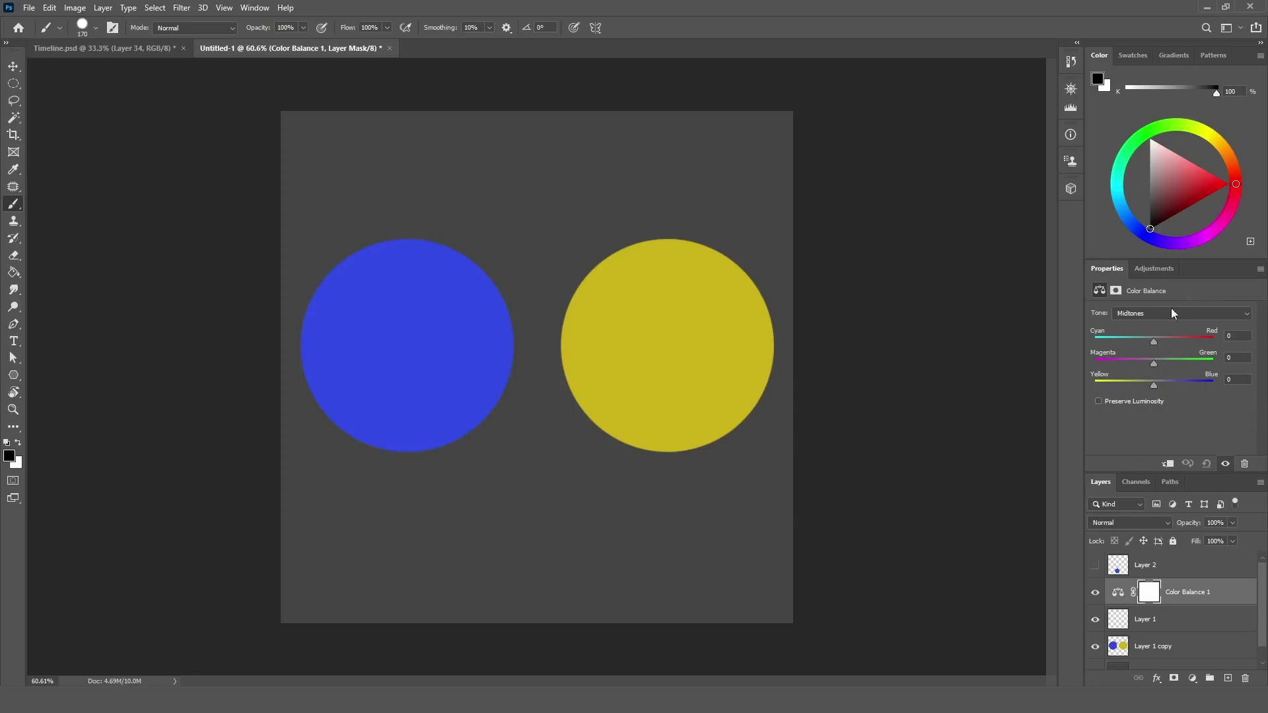
click(1098, 593)
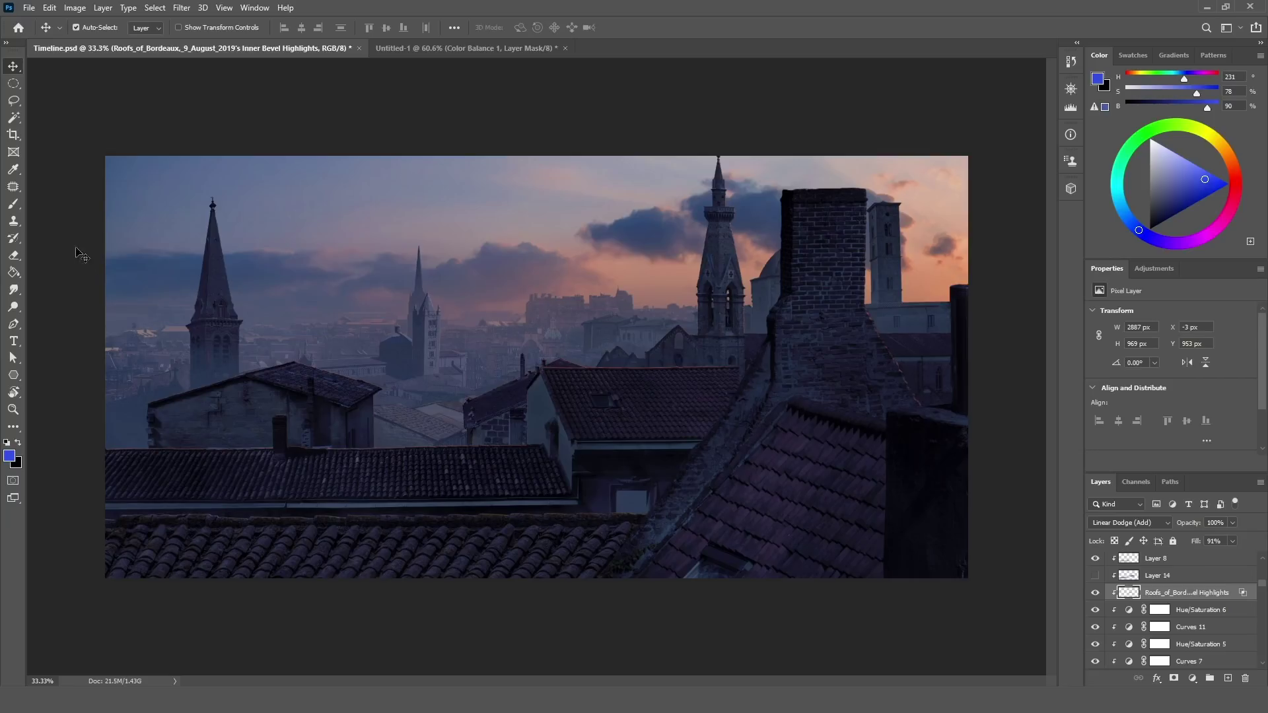
Step: Create a new layer above the Inner Bevel Highlights layer and sample the muted blue of the sky as the brush colour
key(b)
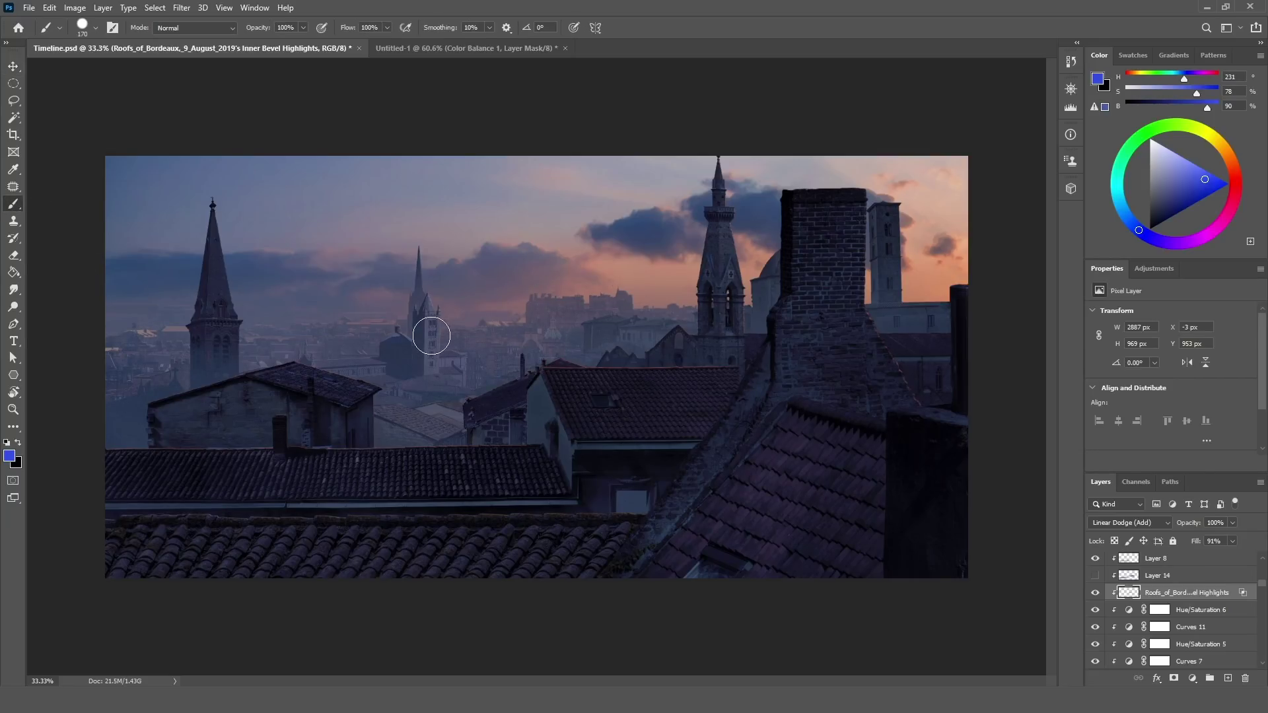
click(1116, 523)
click(1115, 526)
click(1226, 679)
alt+click(271, 266)
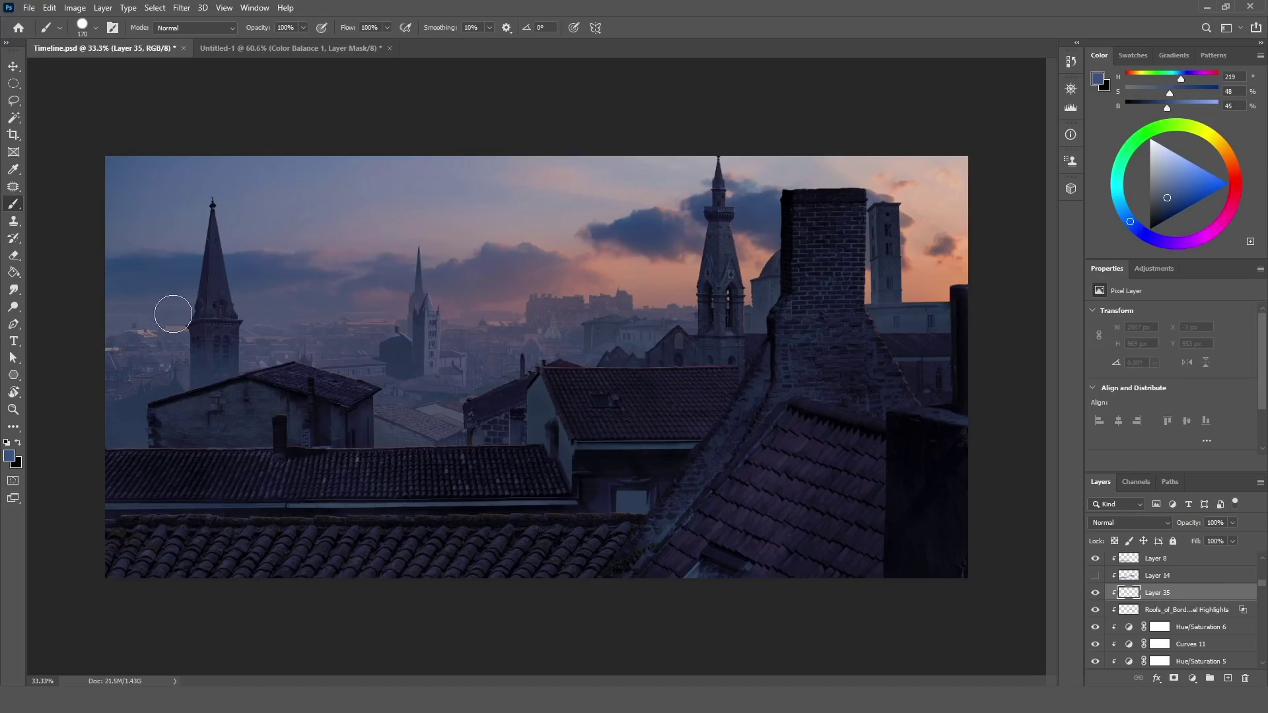
Step: Paint the sampled blue over the two middle rooftops and set the layer's blend mode to Divide
mouse_move(264, 462)
mouse_down()
mouse_move(557, 447)
mouse_move(490, 404)
mouse_move(548, 376)
mouse_up()
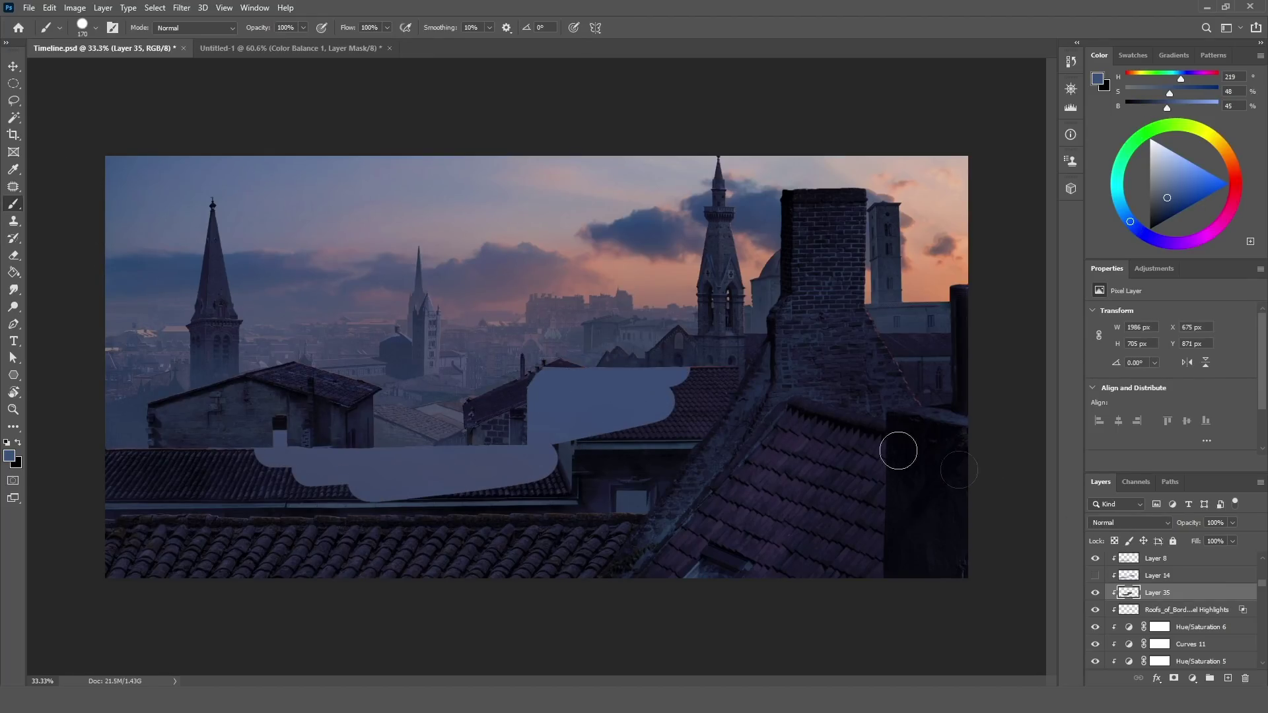
click(1149, 523)
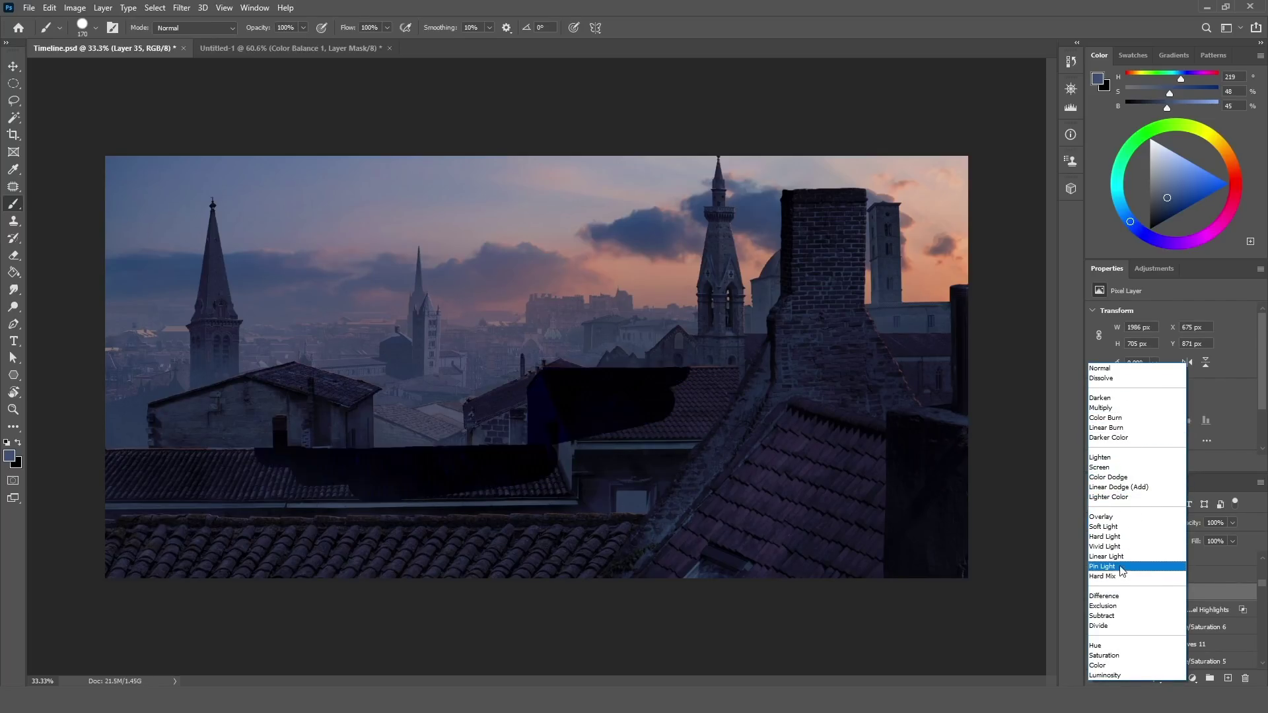
click(1116, 627)
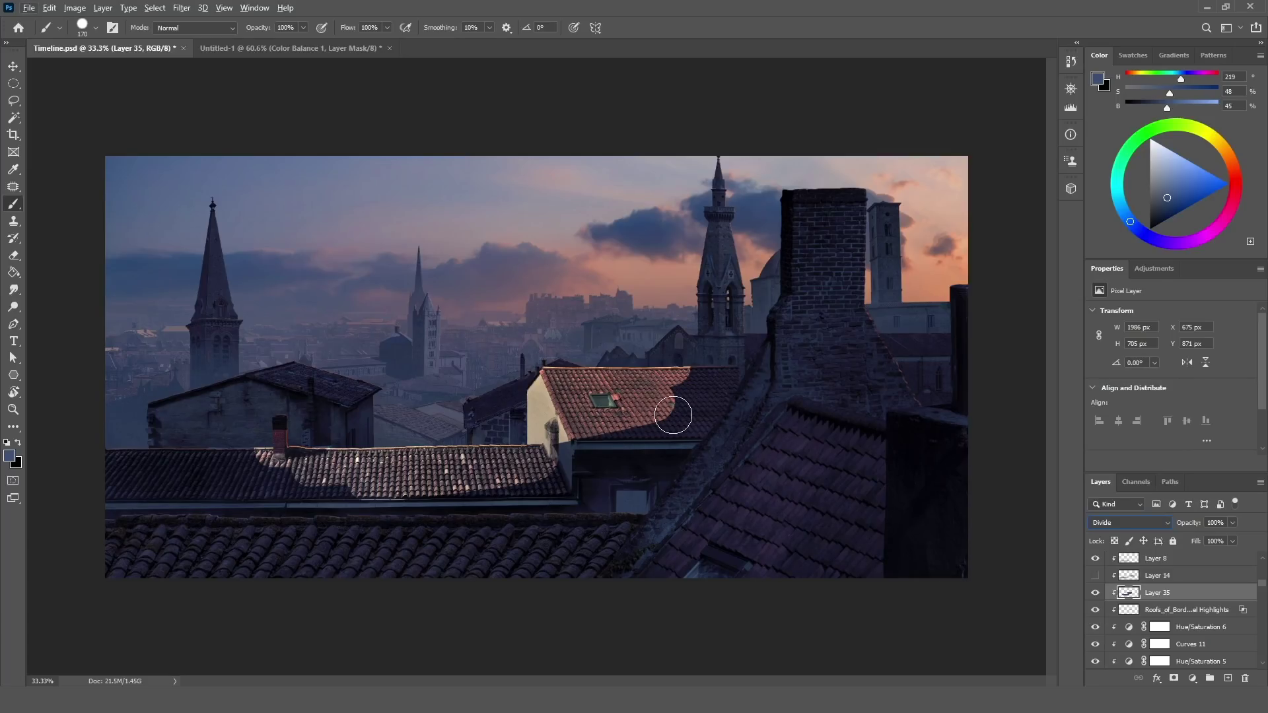
Step: Reduce the brush to 84 px and extend the Divide highlight across the rest of the tiled roof with the skylight
scroll(673, 415, up, 6)
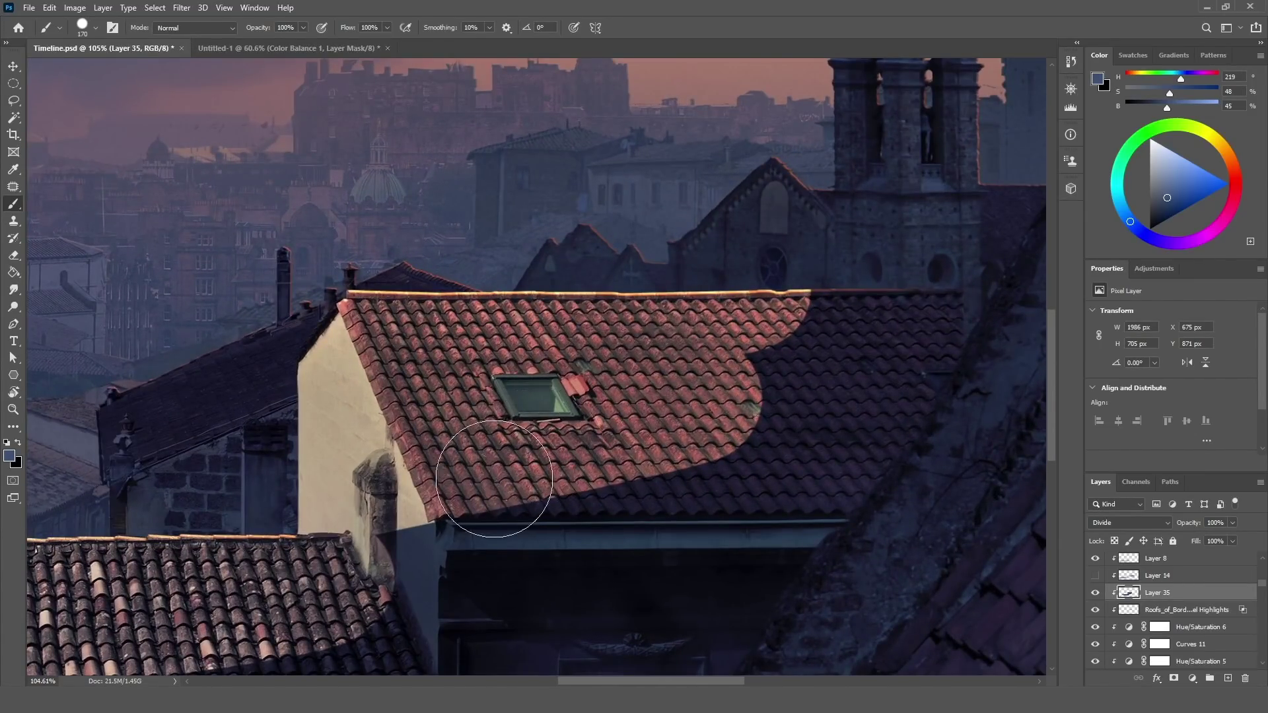
scroll(587, 439, up, 2)
scroll(593, 444, up, 1)
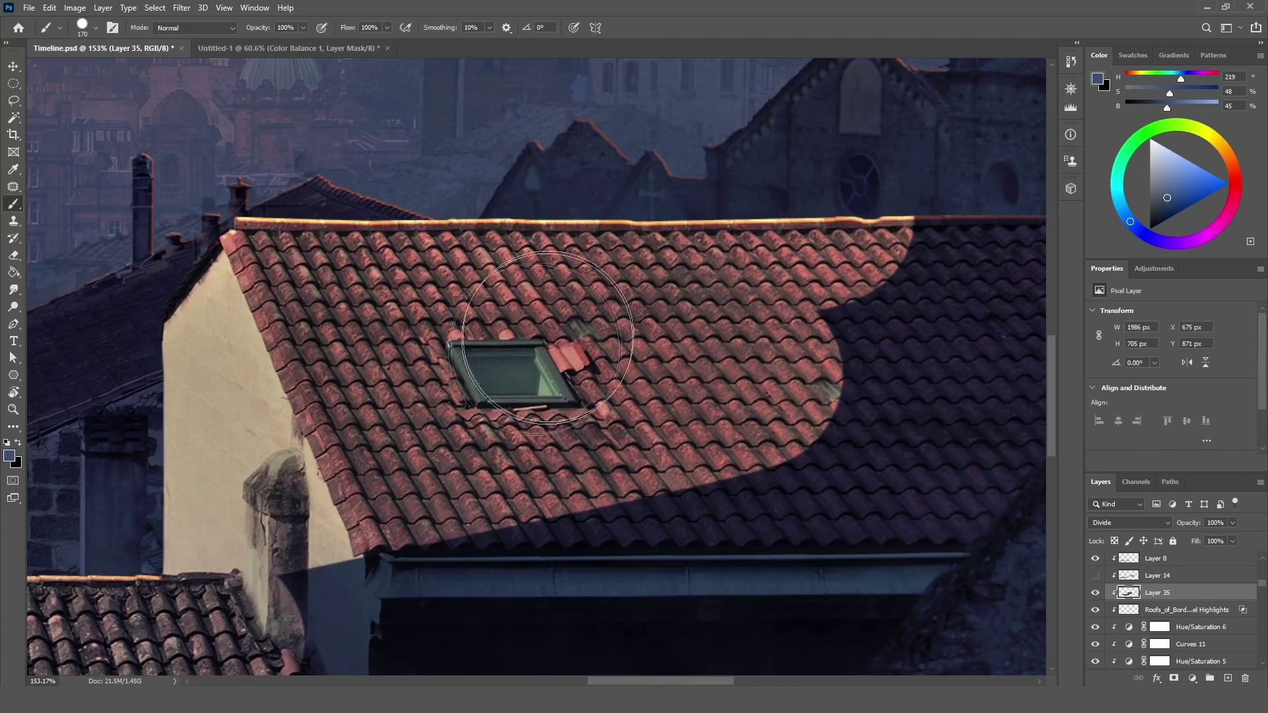
alt+right_click(543, 439)
mouse_move(792, 439)
mouse_down()
mouse_move(905, 390)
mouse_move(828, 519)
mouse_move(473, 526)
mouse_up()
drag(616, 497, 262, 551)
mouse_move(560, 331)
mouse_down()
mouse_move(496, 492)
mouse_move(720, 357)
mouse_move(700, 303)
mouse_move(567, 598)
mouse_move(476, 528)
mouse_move(713, 344)
mouse_move(575, 304)
mouse_move(740, 422)
mouse_move(765, 294)
mouse_move(650, 474)
mouse_move(628, 567)
mouse_move(652, 588)
mouse_move(730, 428)
mouse_up()
Step: Delete Layer 35 with the painted roof highlight
scroll(731, 428, down, 6)
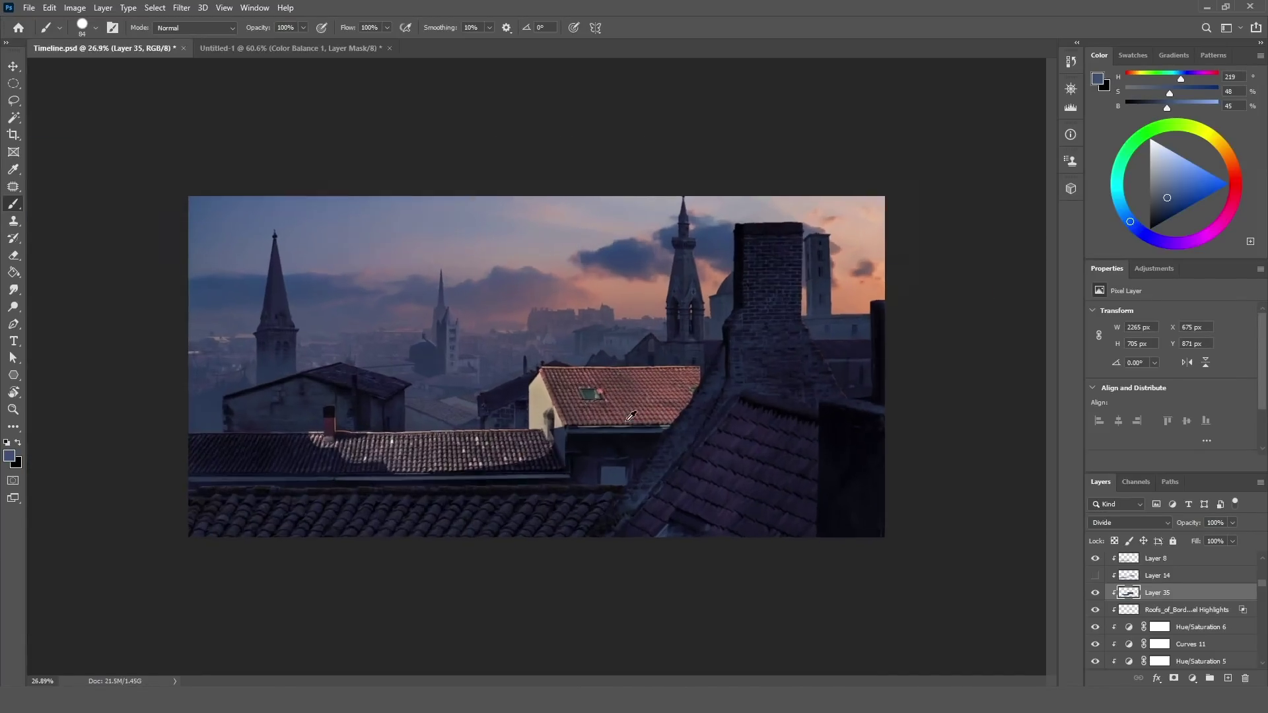
scroll(626, 424, up, 1)
scroll(626, 424, up, 1)
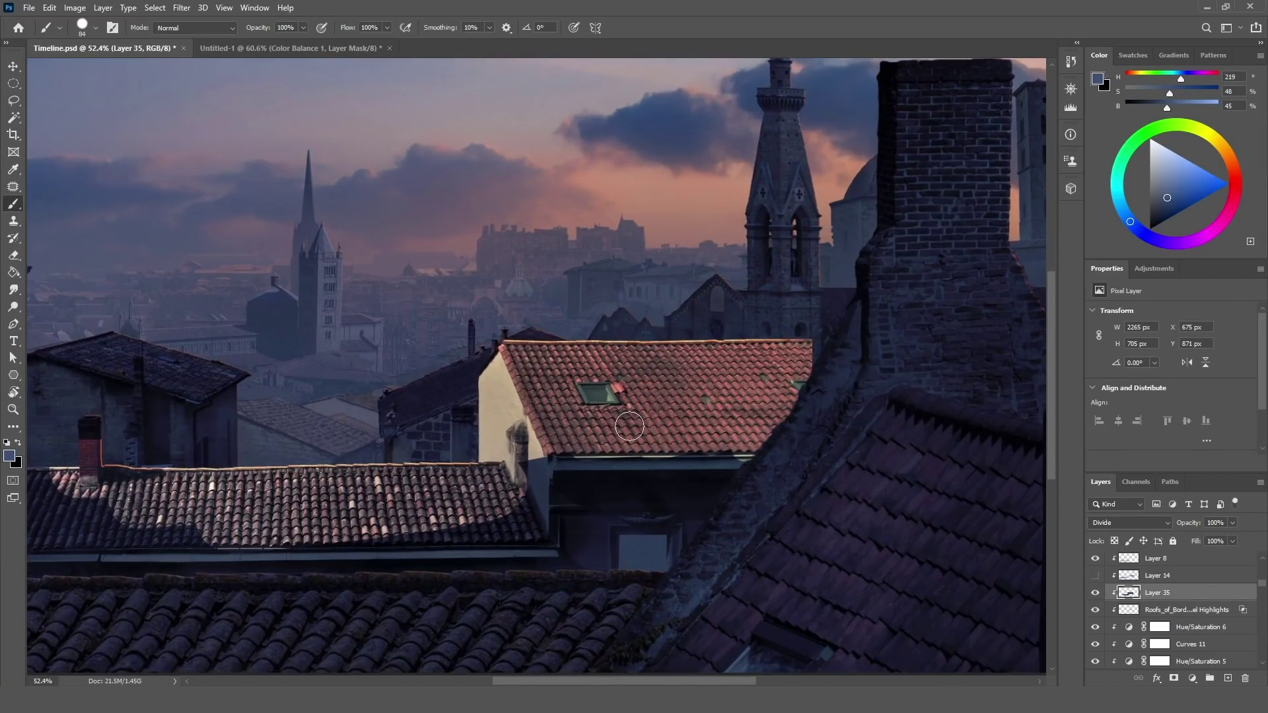
key(Delete)
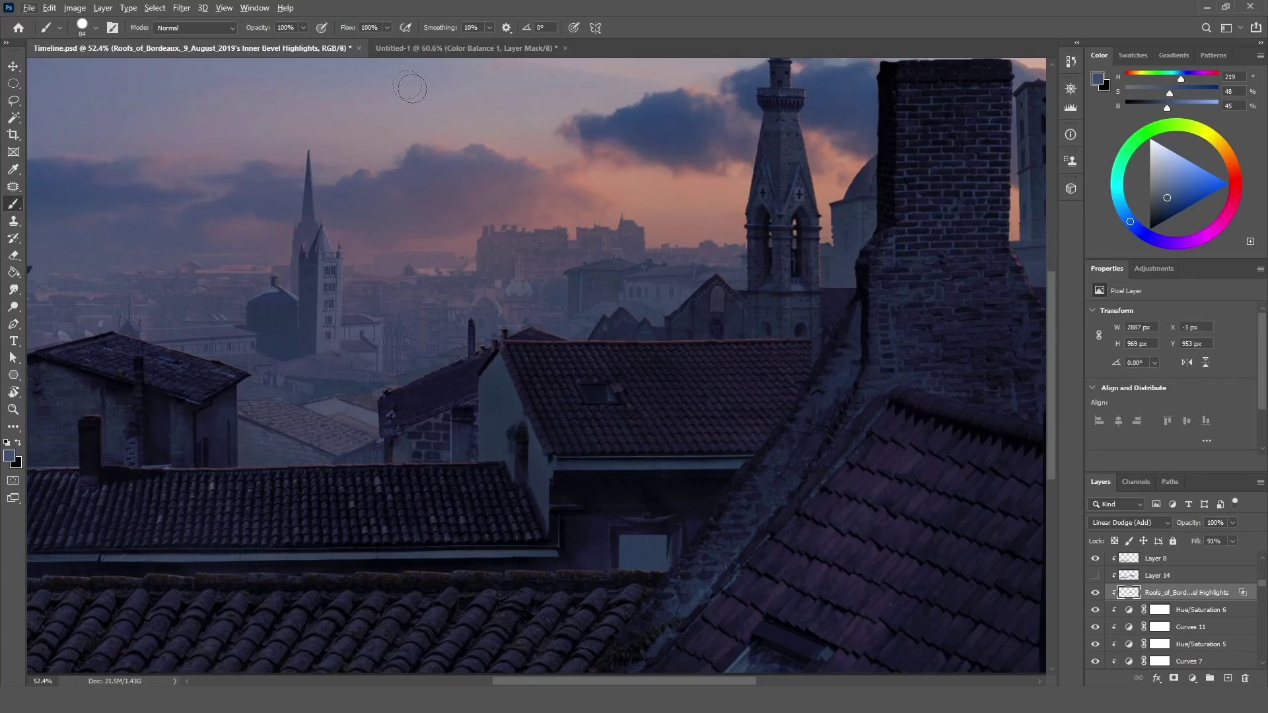
Step: Set up the Hard Round brush with 5% flow, about 199 px diameter and 90% hardness
click(90, 28)
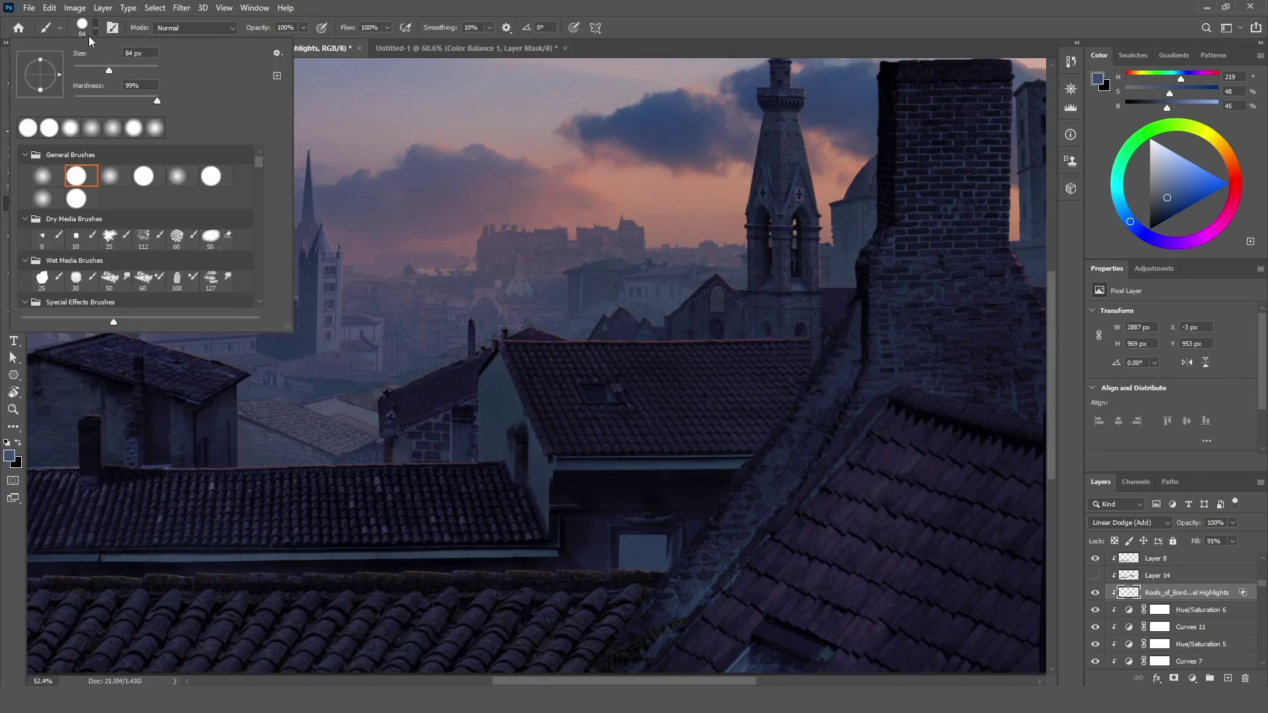
click(43, 177)
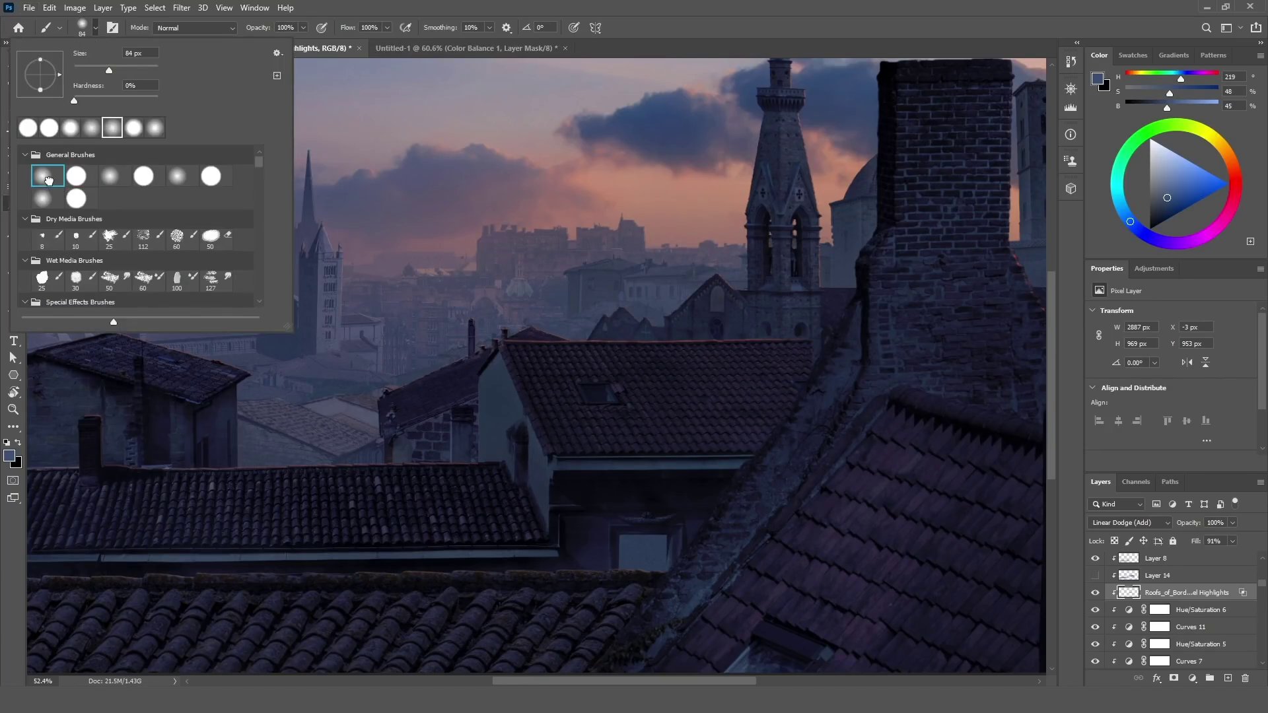
click(370, 28)
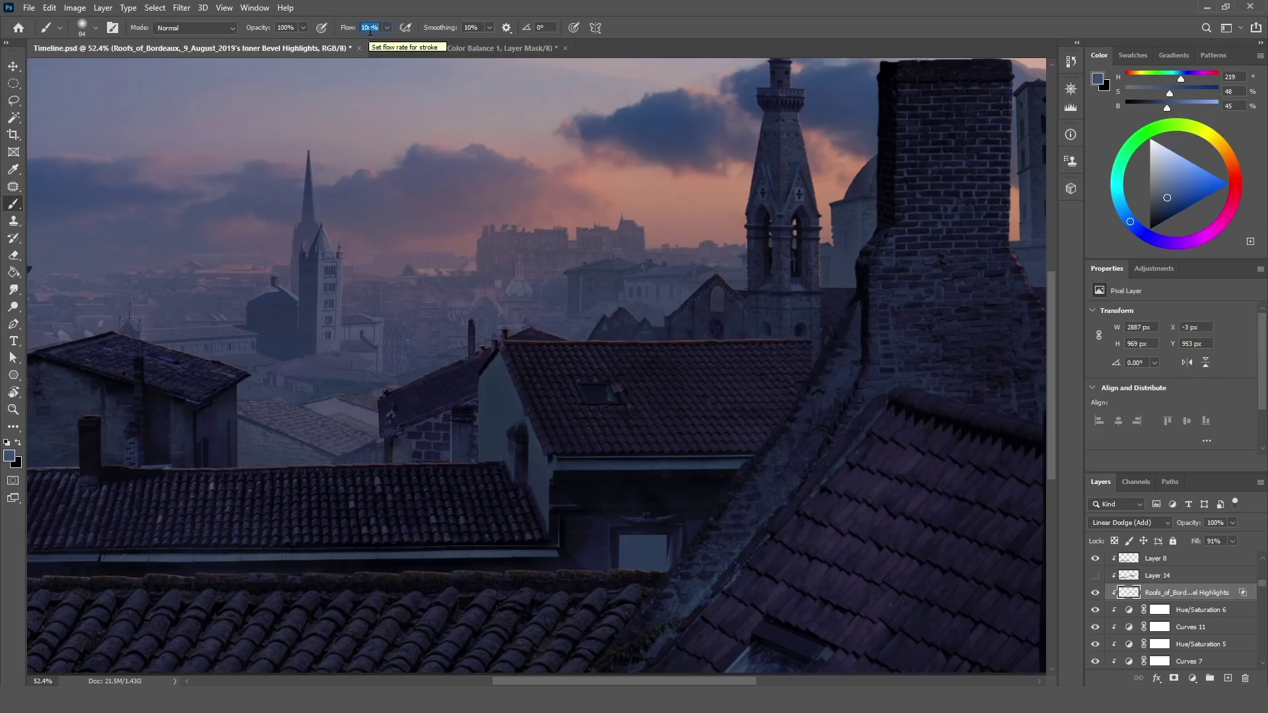
click(95, 28)
click(77, 177)
click(369, 28)
text(5)
key(Return)
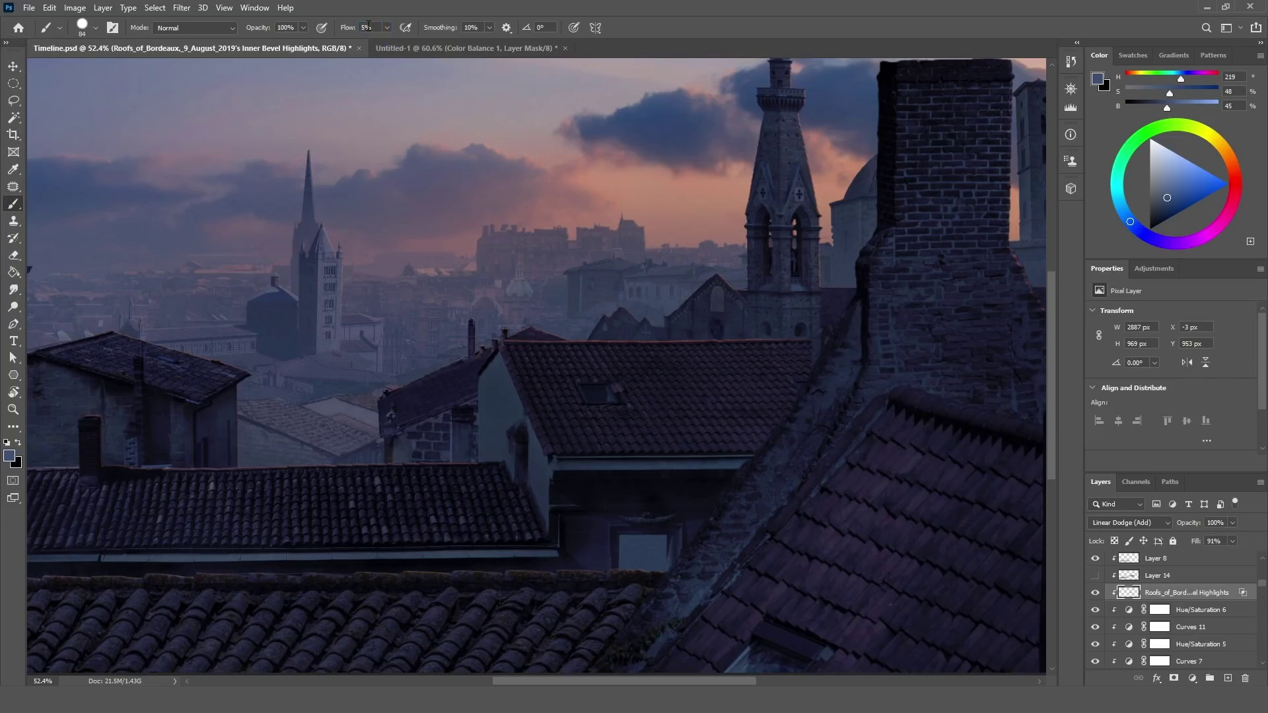
mouse_move(419, 241)
mouse_down()
mouse_move(438, 246)
mouse_move(446, 188)
mouse_up()
drag(387, 226, 386, 225)
alt+right_click(439, 195)
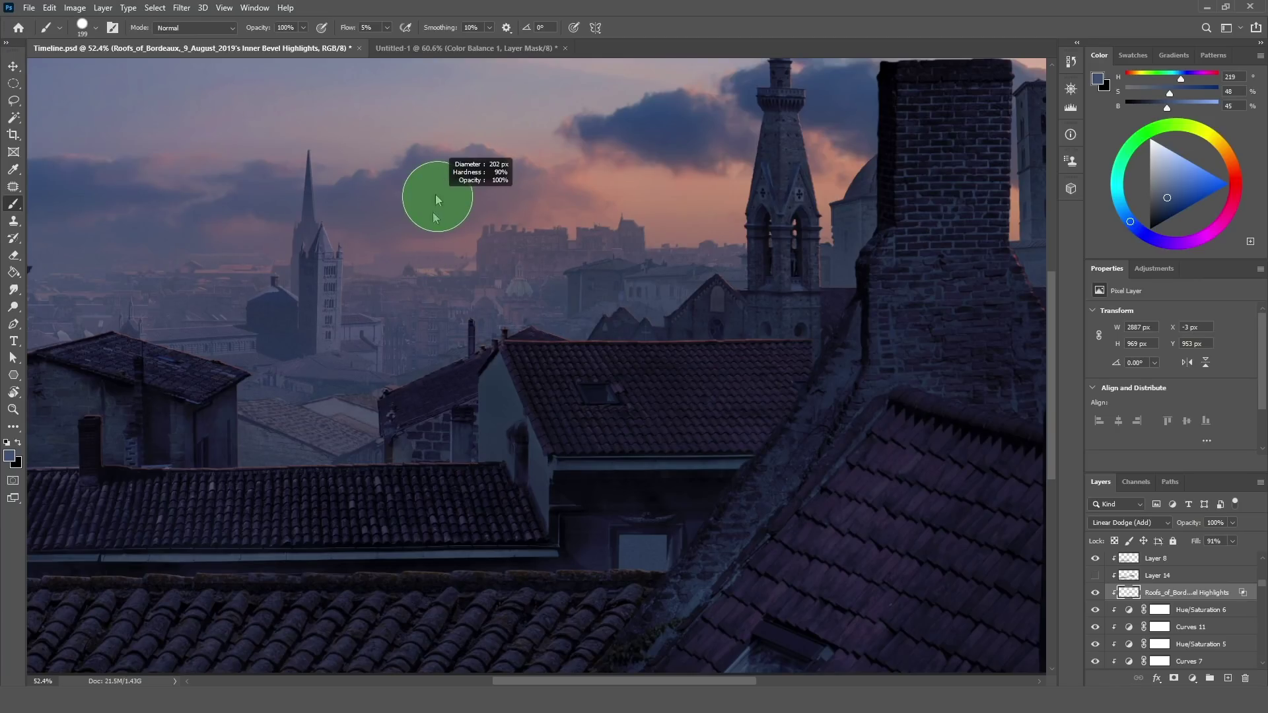
Step: Try low-flow strokes over the skylight roof on the Inner Bevel Highlights layer and undo them
mouse_move(519, 416)
mouse_down()
mouse_move(714, 377)
mouse_move(687, 409)
mouse_up()
key(ctrl+z)
mouse_move(766, 345)
mouse_down()
mouse_move(444, 454)
mouse_move(421, 448)
mouse_move(500, 453)
mouse_move(759, 378)
mouse_up()
key(ctrl+z)
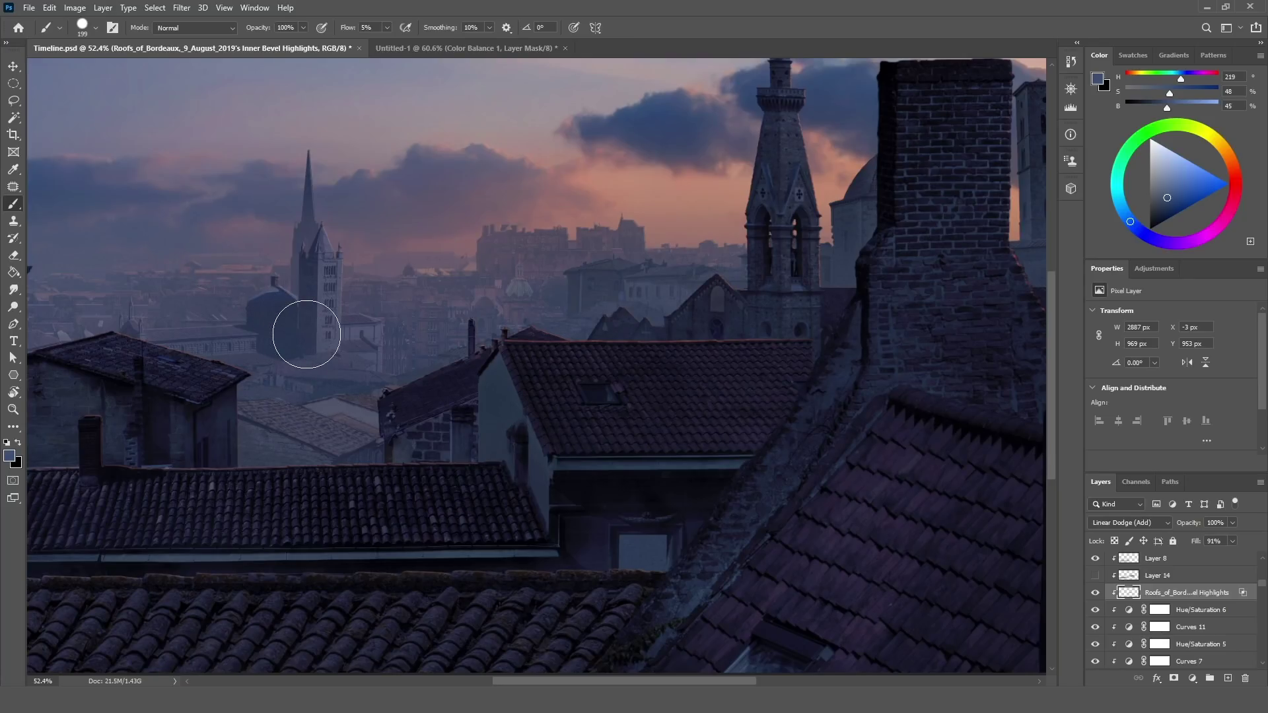
Step: Set the Eraser to a round brush preset with 5% flow, and return to the Brush tool
key(e)
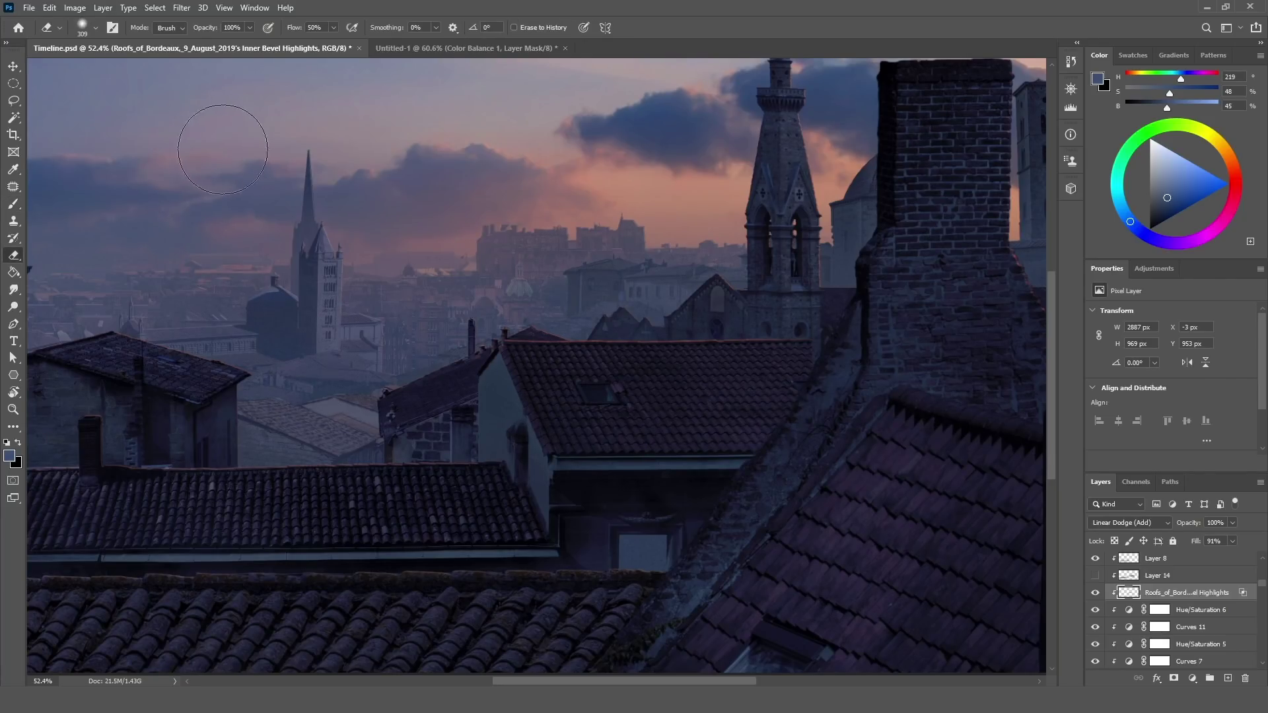
click(94, 29)
click(83, 180)
click(323, 29)
text(5b)
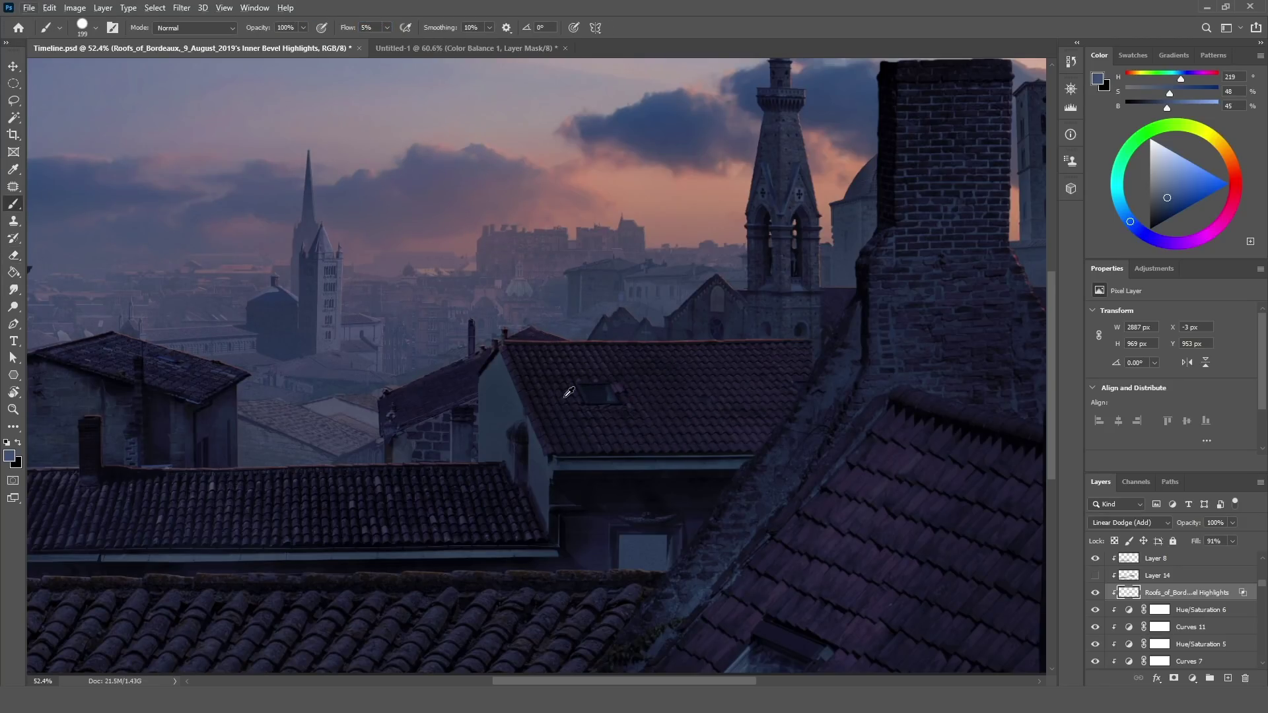
Step: Create a new layer directly above the Inner Bevel Highlights layer and set its blend mode to Divide
scroll(568, 392, down, 3)
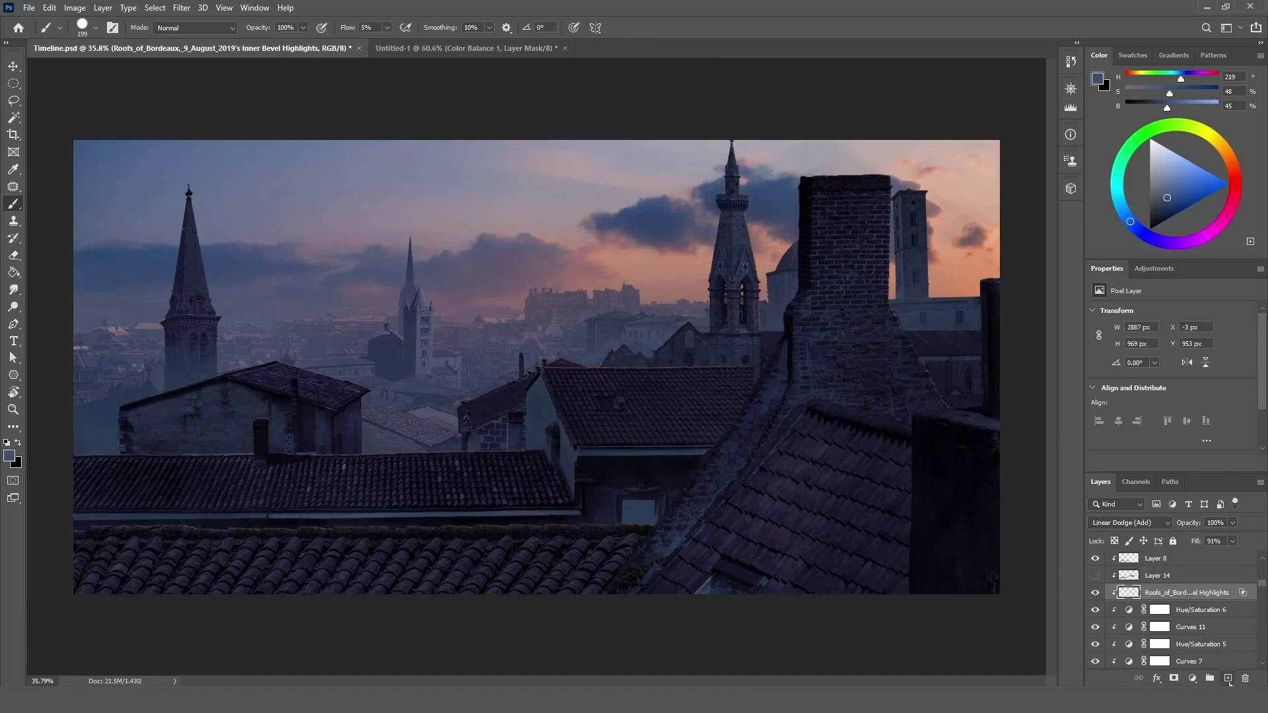
click(1228, 678)
click(1127, 525)
click(1114, 629)
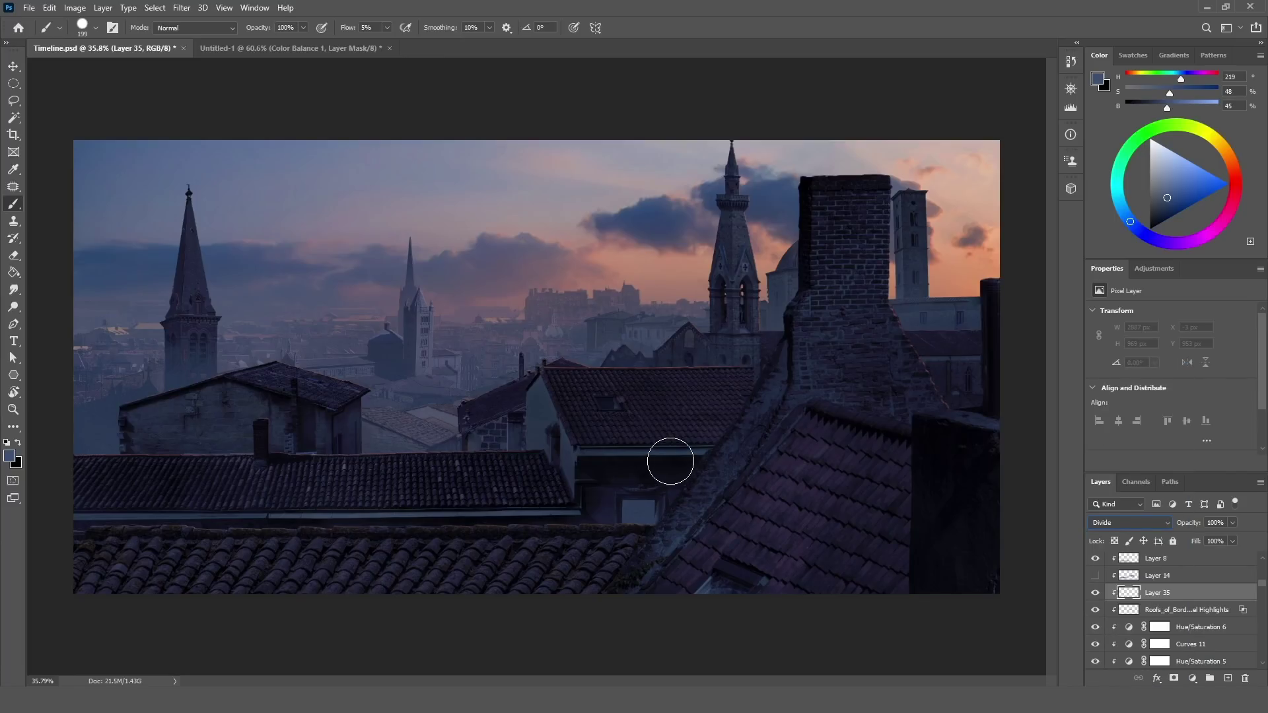
Step: Paint the sampled blue over the tiled roof with the skylight on the Divide layer using the 5% flow brush
scroll(670, 461, up, 5)
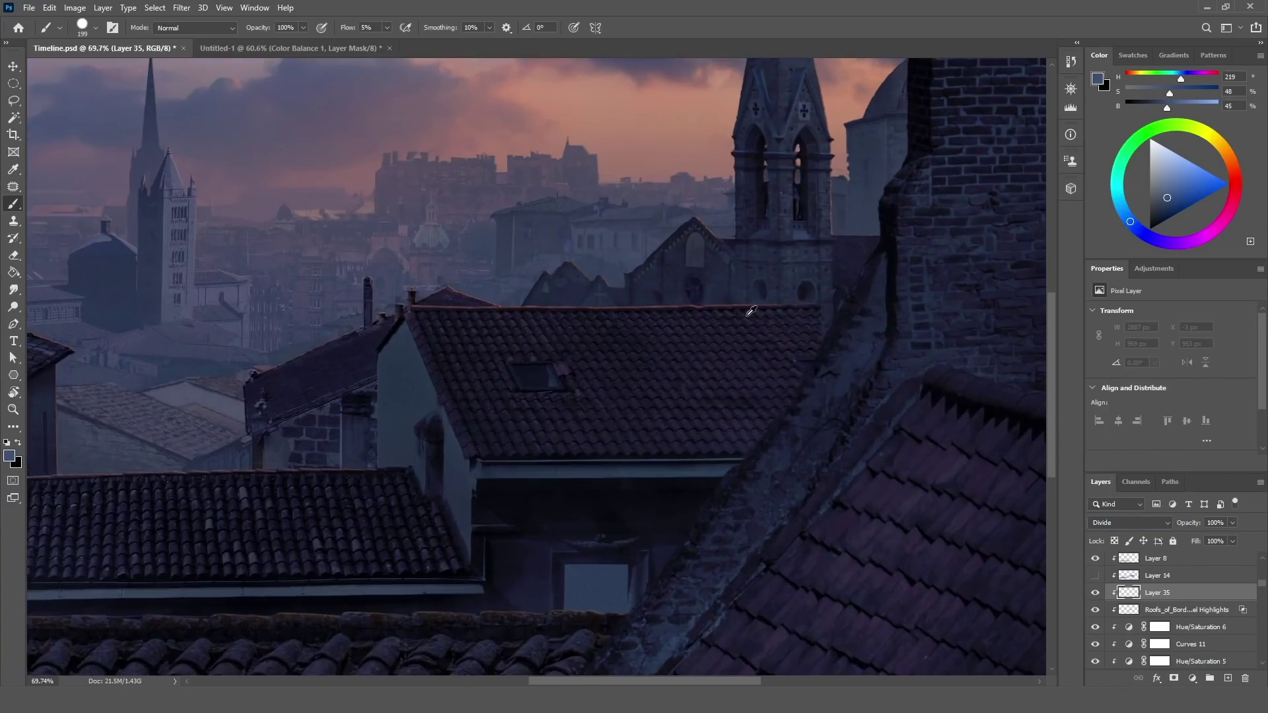
mouse_move(742, 346)
mouse_down()
mouse_move(526, 444)
mouse_move(793, 325)
mouse_move(572, 394)
mouse_move(328, 444)
mouse_move(335, 344)
mouse_move(206, 319)
mouse_move(490, 347)
mouse_move(529, 420)
mouse_move(588, 441)
mouse_move(507, 446)
mouse_move(500, 419)
mouse_move(748, 476)
mouse_move(744, 501)
mouse_move(750, 479)
mouse_move(717, 481)
mouse_move(743, 483)
mouse_move(642, 532)
mouse_move(775, 483)
mouse_move(571, 528)
mouse_move(785, 484)
mouse_move(612, 542)
mouse_move(547, 538)
mouse_move(462, 557)
mouse_move(307, 476)
mouse_move(328, 449)
mouse_move(364, 524)
mouse_move(370, 477)
mouse_move(281, 328)
mouse_move(335, 475)
mouse_move(271, 323)
mouse_move(285, 318)
mouse_move(348, 546)
mouse_move(635, 554)
mouse_move(435, 554)
mouse_move(398, 535)
mouse_move(609, 544)
mouse_move(345, 549)
mouse_up()
key(e)
scroll(253, 488, down, 10)
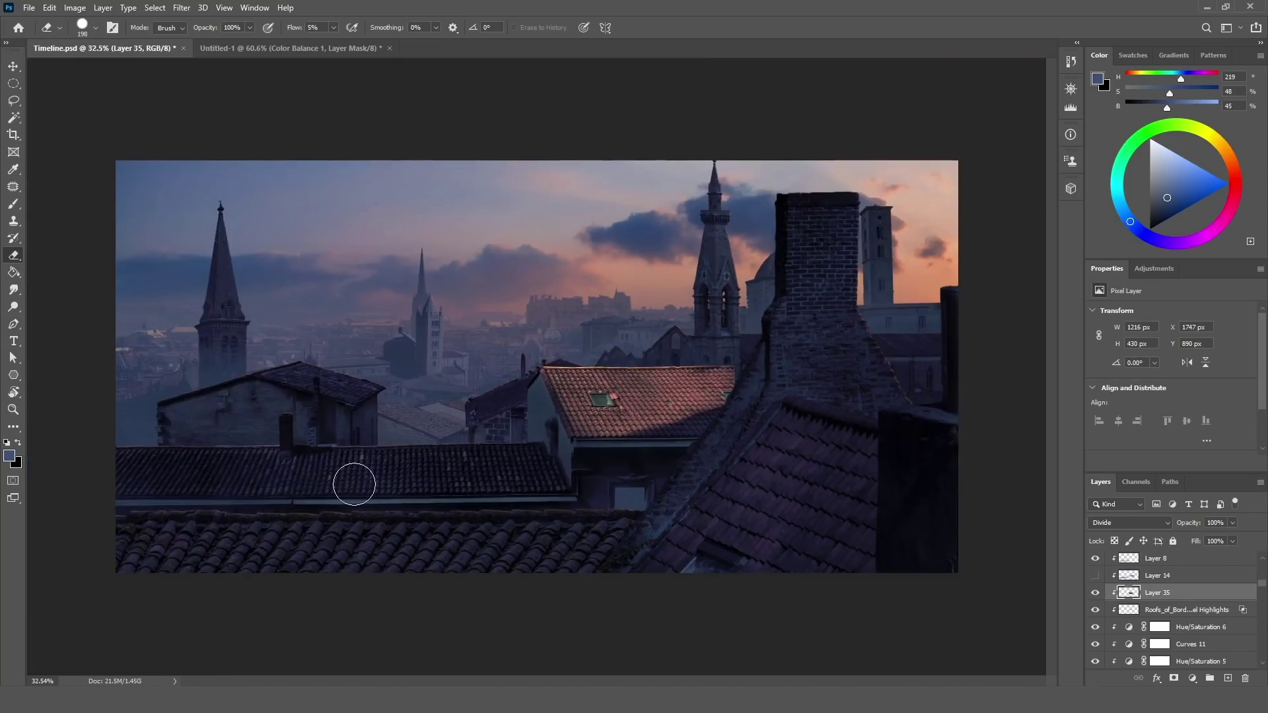
Step: Erase light spill below the skylight roof and along the diagonal wall with a soft Eraser, reducing it to 95 px
scroll(476, 456, up, 5)
alt+right_click(786, 447)
alt+right_click(711, 455)
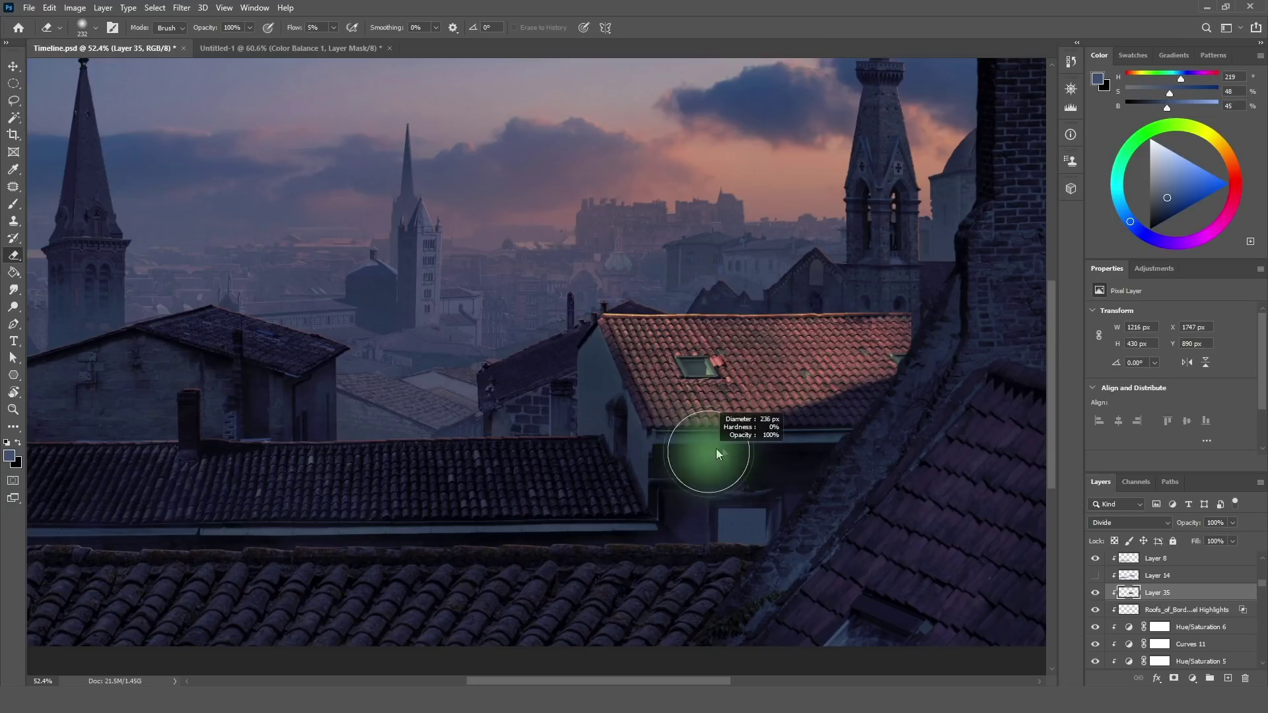
mouse_move(842, 430)
mouse_down()
mouse_move(736, 453)
mouse_move(838, 447)
mouse_move(647, 467)
mouse_move(834, 455)
mouse_move(796, 459)
mouse_up()
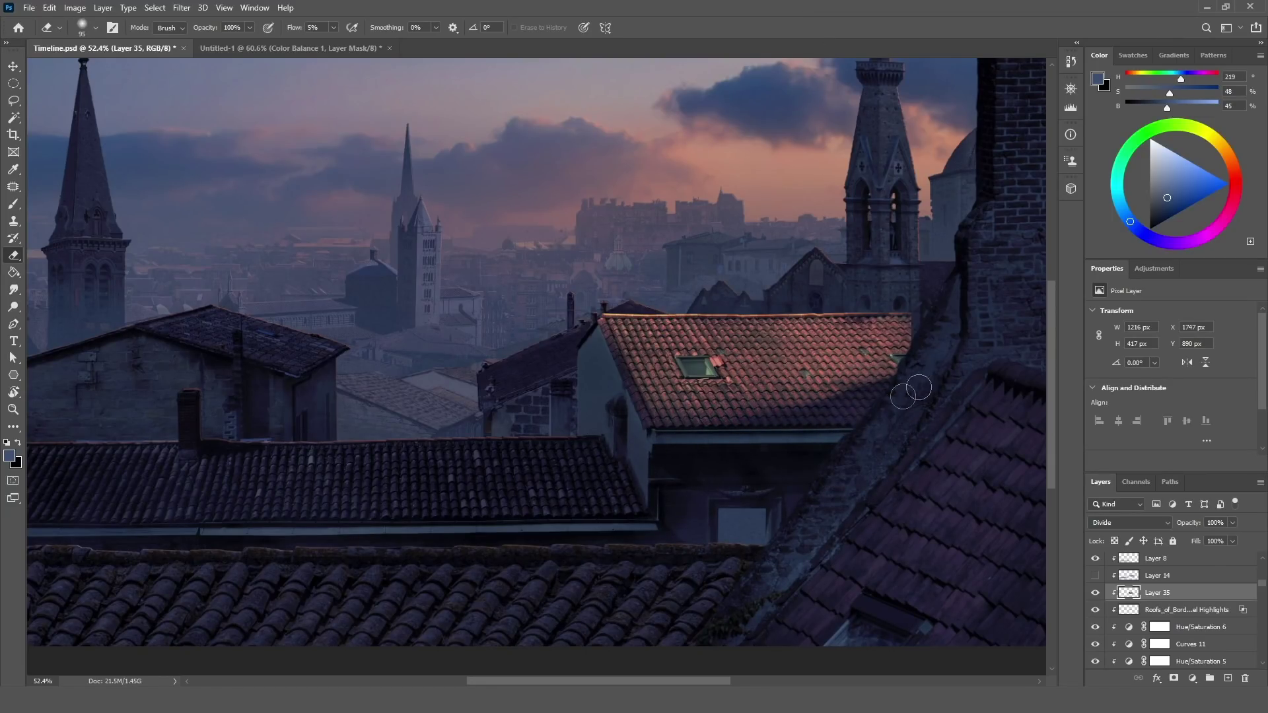
drag(884, 405, 844, 427)
alt+right_click(813, 418)
alt+right_click(619, 444)
Step: Paint Divide light across the long low roof with a 182 px brush and erase spill along its gutter
scroll(657, 413, down, 2)
scroll(574, 437, up, 1)
key(b)
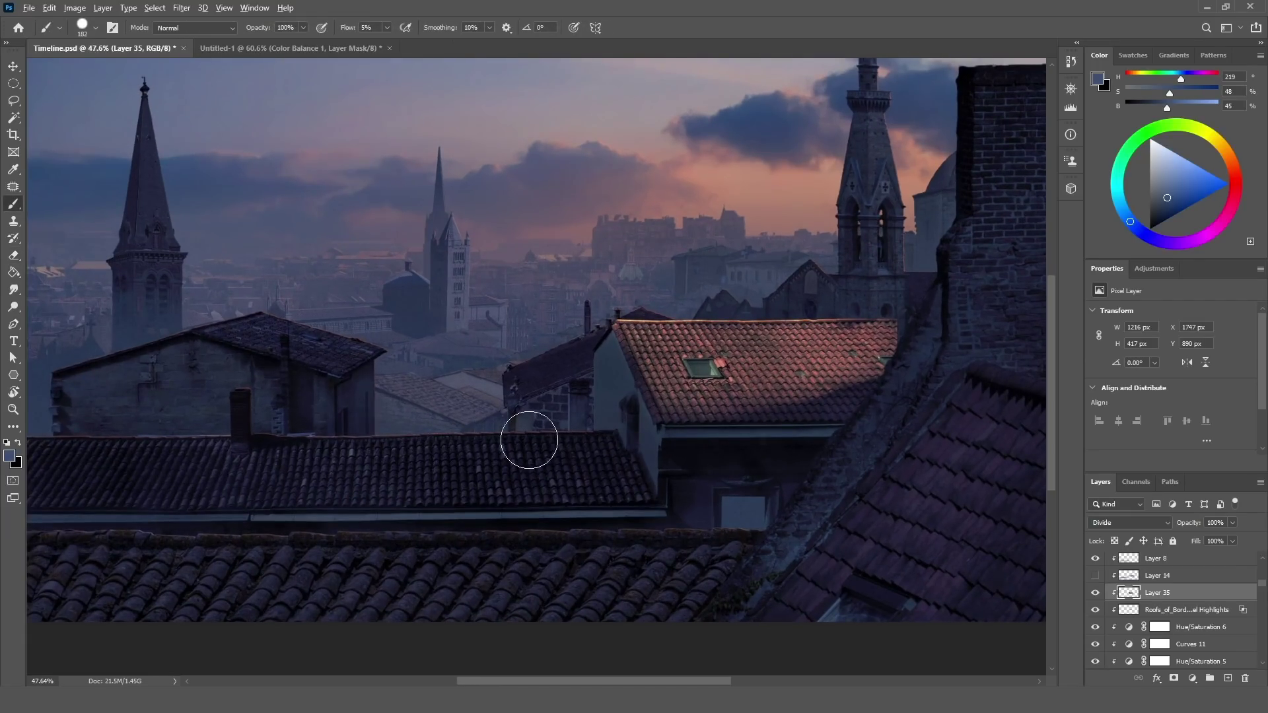
scroll(422, 455, down, 2)
mouse_move(436, 453)
mouse_down()
mouse_move(196, 490)
mouse_move(252, 489)
mouse_move(389, 460)
mouse_move(368, 450)
mouse_move(243, 481)
mouse_move(236, 461)
mouse_move(151, 474)
mouse_move(90, 460)
mouse_move(29, 477)
mouse_move(45, 495)
mouse_move(10, 491)
mouse_up()
key(e)
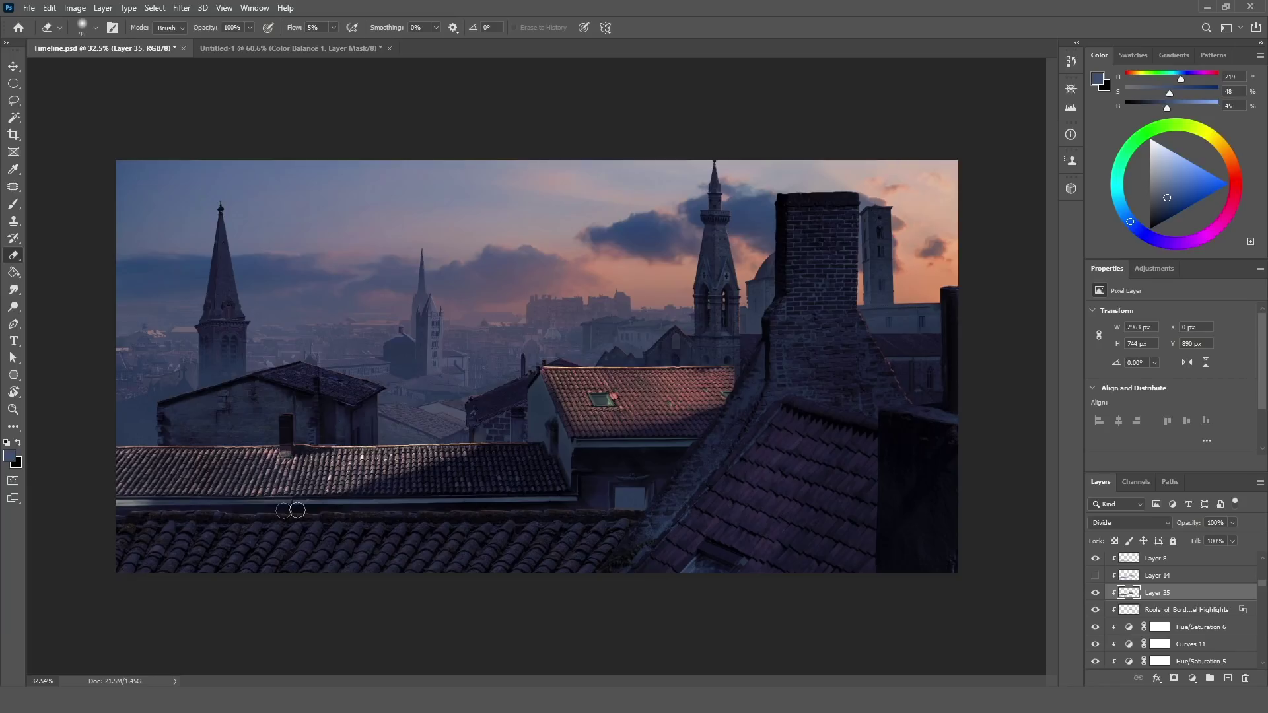
drag(172, 499, 177, 502)
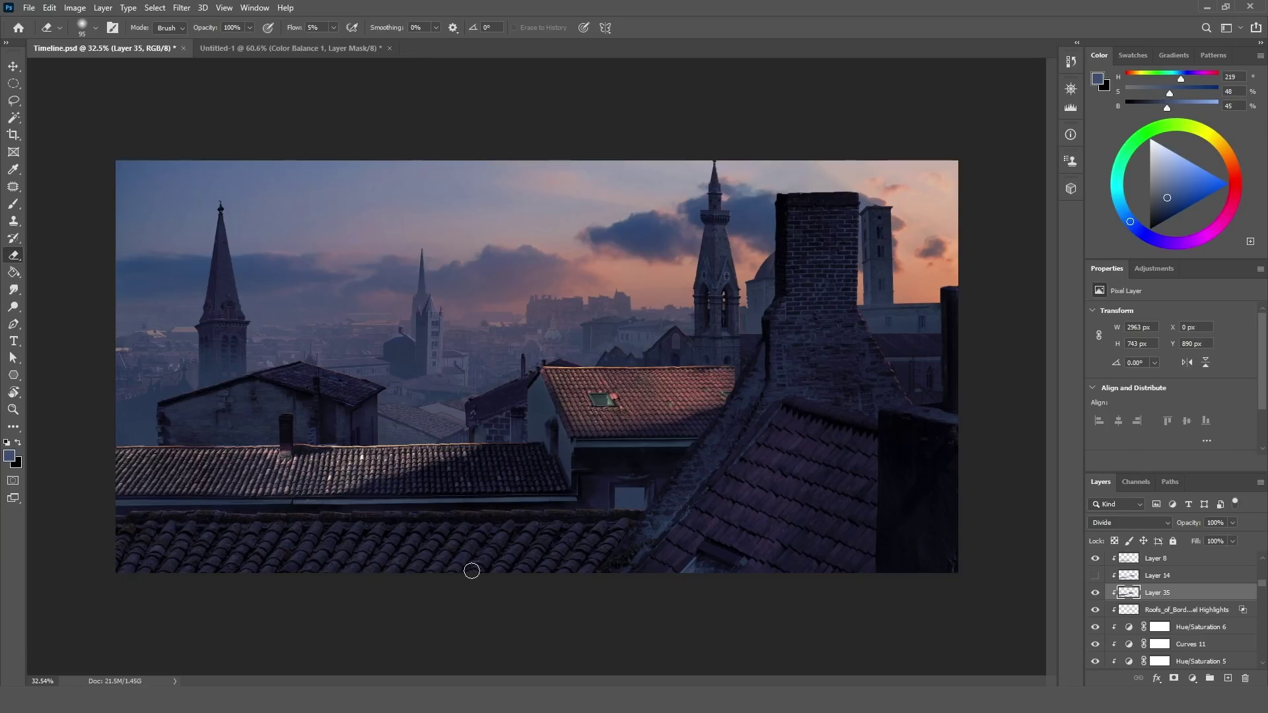
Step: Try brushing light onto the gutter below the long low roof, and undo or erase the strokes
key(b)
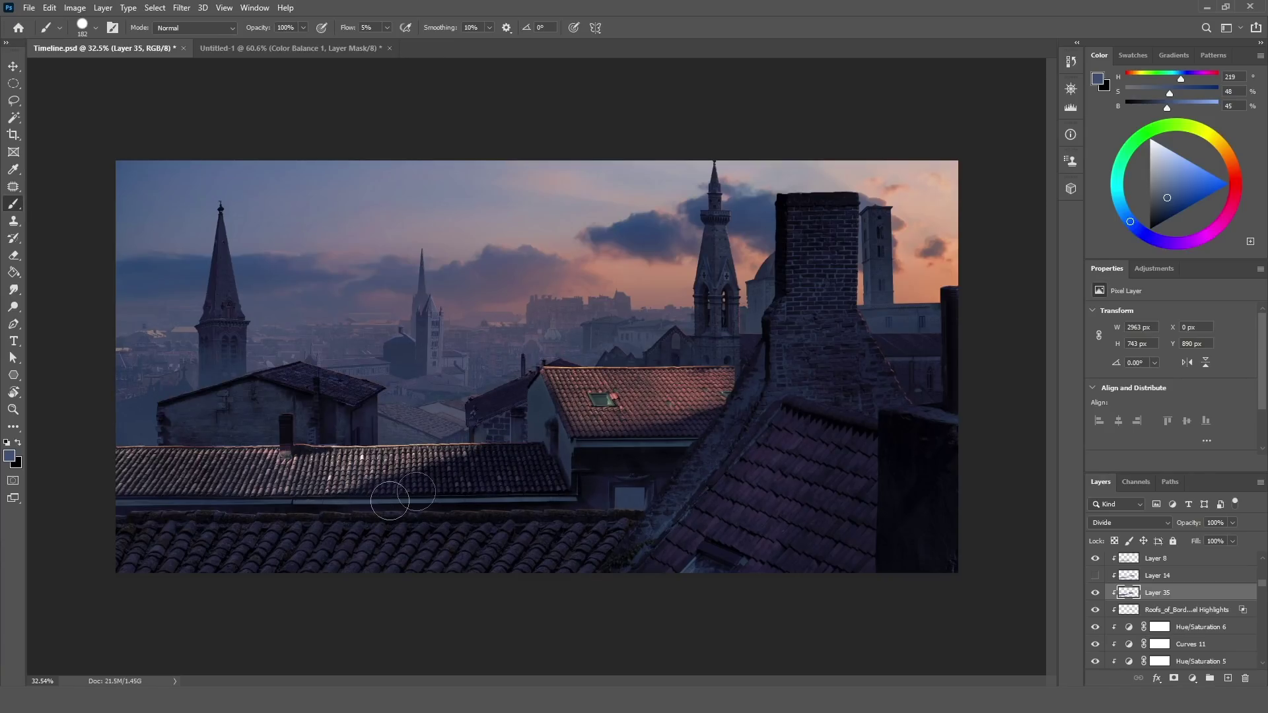
mouse_move(383, 500)
mouse_down()
mouse_move(272, 519)
mouse_move(423, 516)
mouse_up()
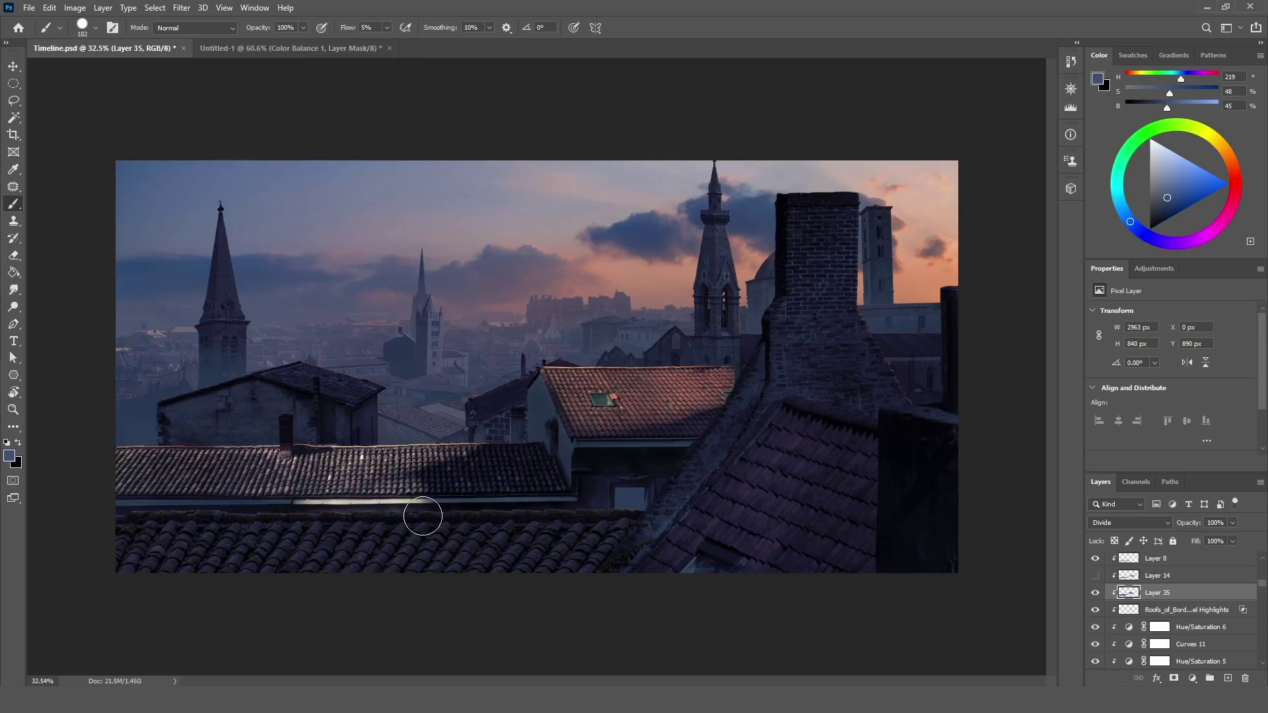
key(ctrl+z)
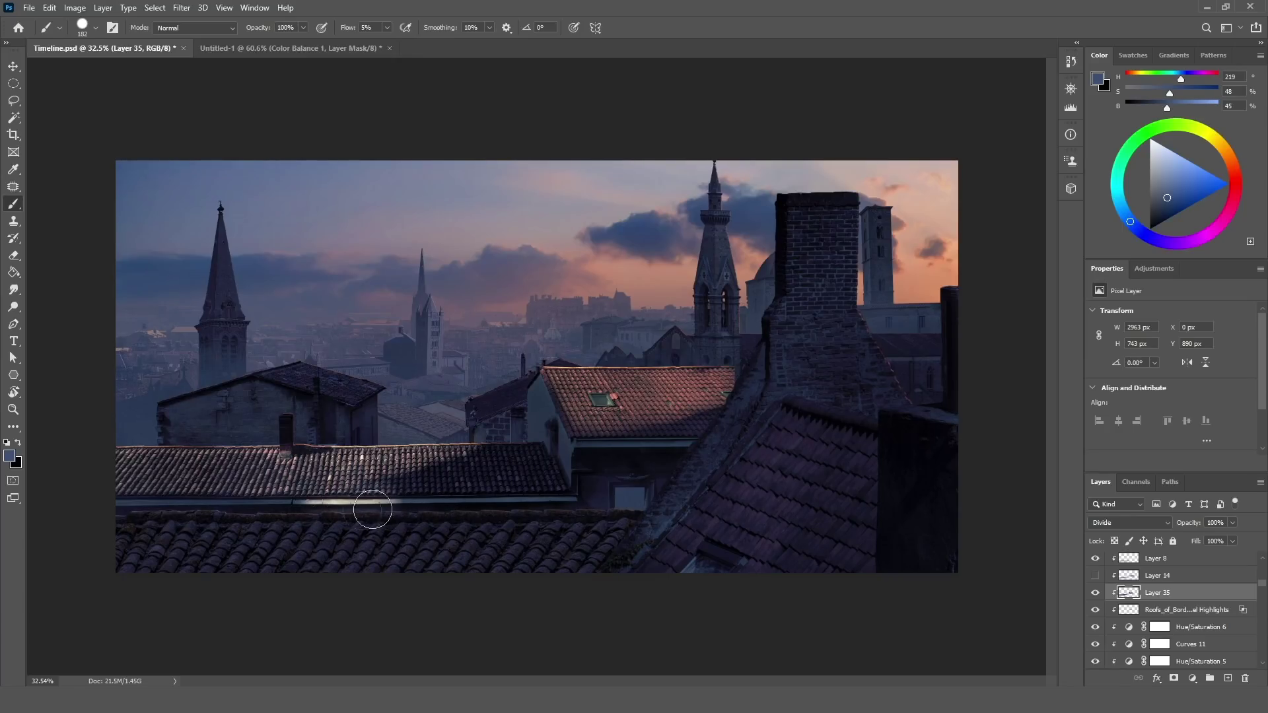
key(ctrl+z)
key(e)
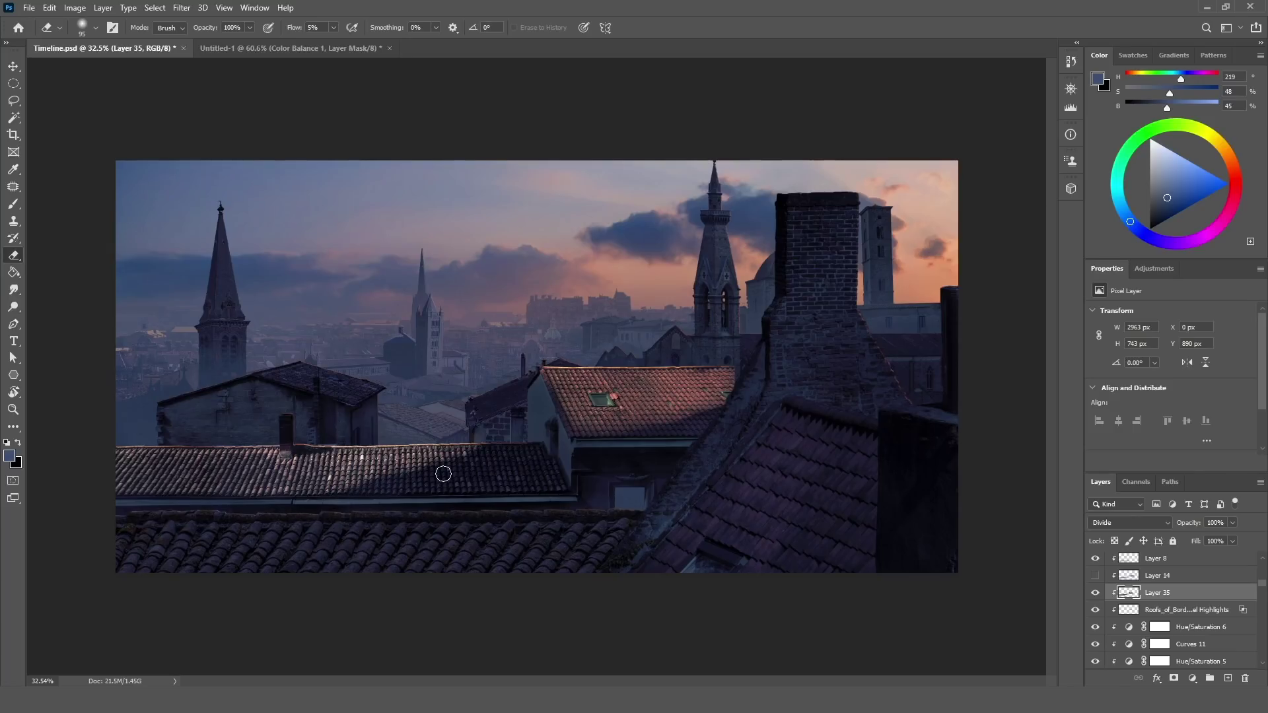
key(b)
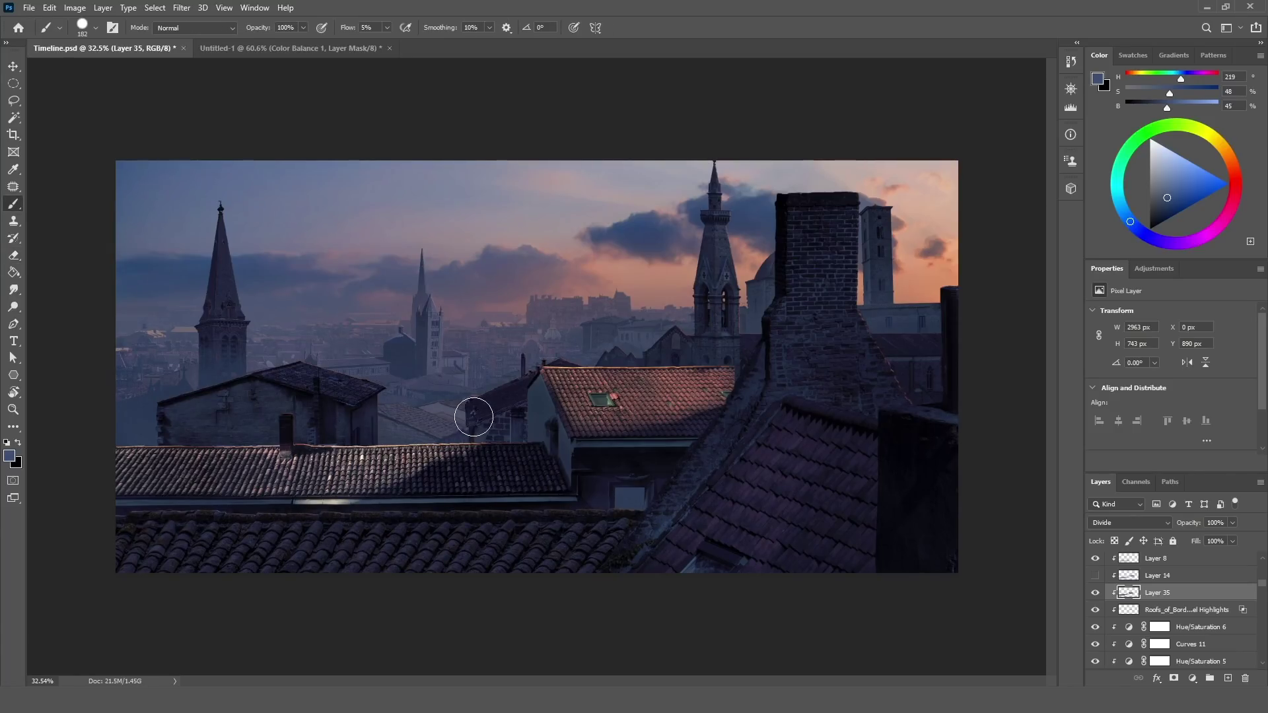
key(e)
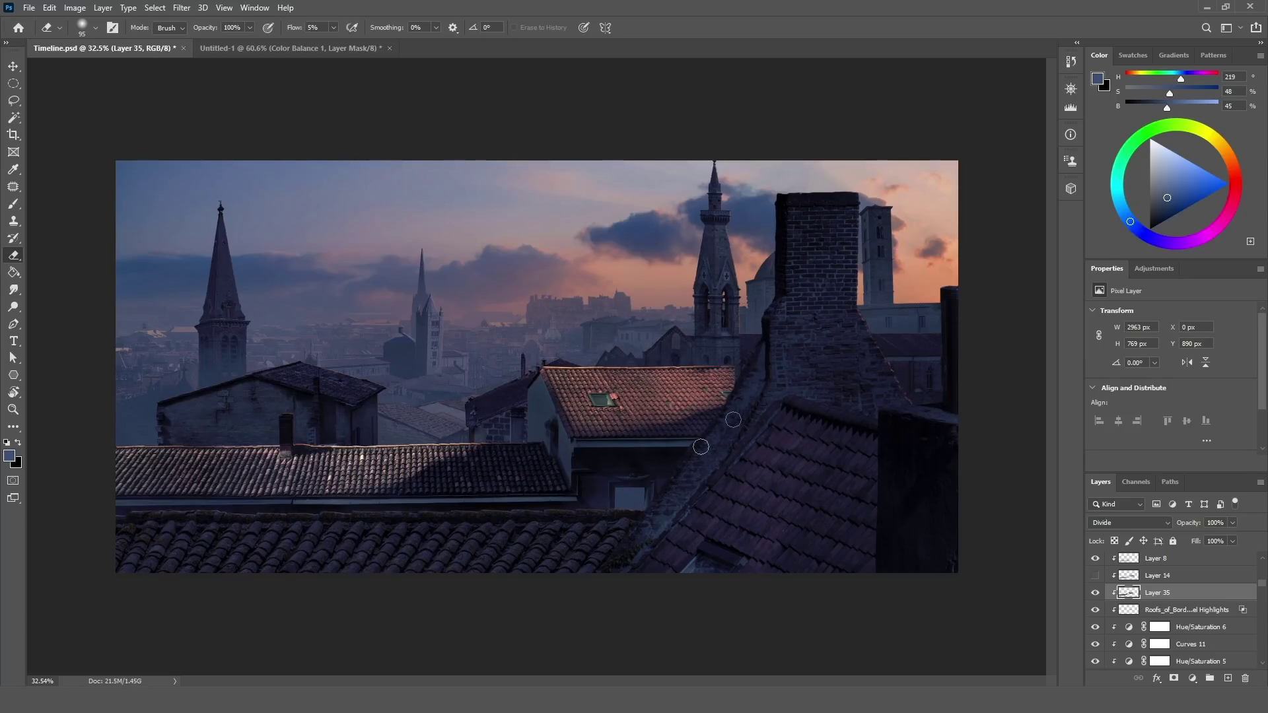
Step: Lasso the lit part of the long low roof on the Divide layer
scroll(668, 449, up, 1)
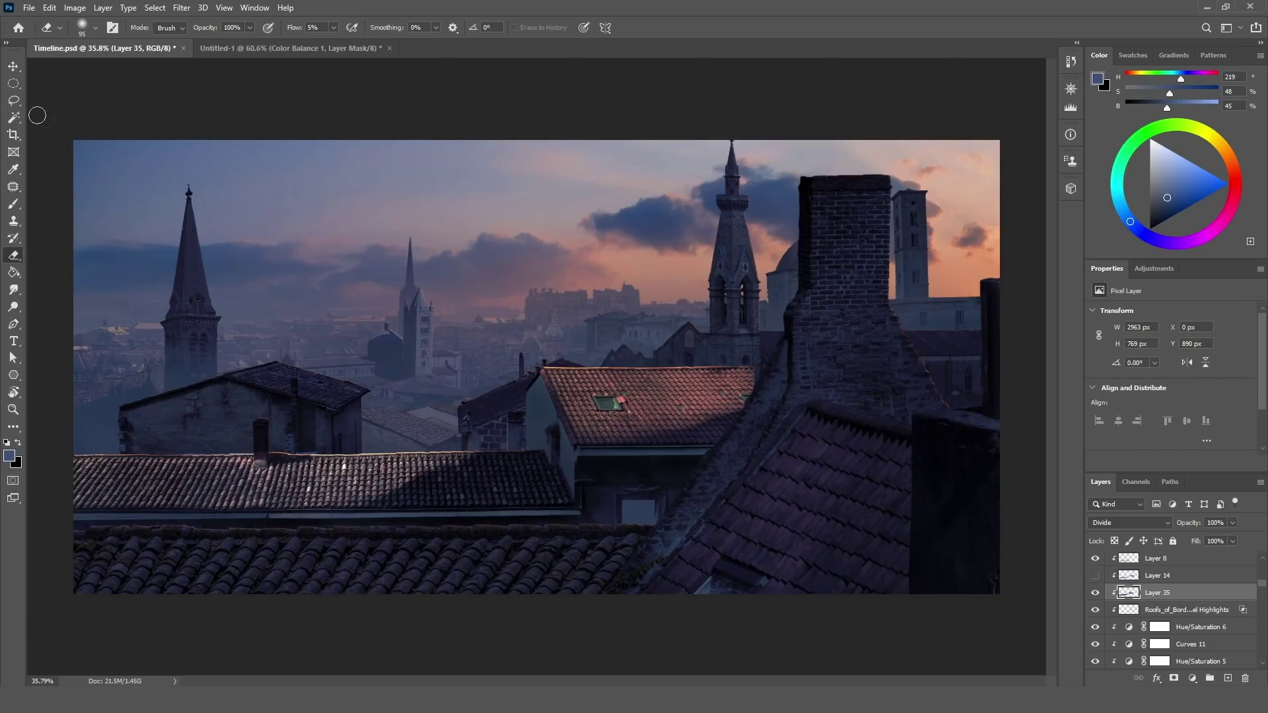
key(l)
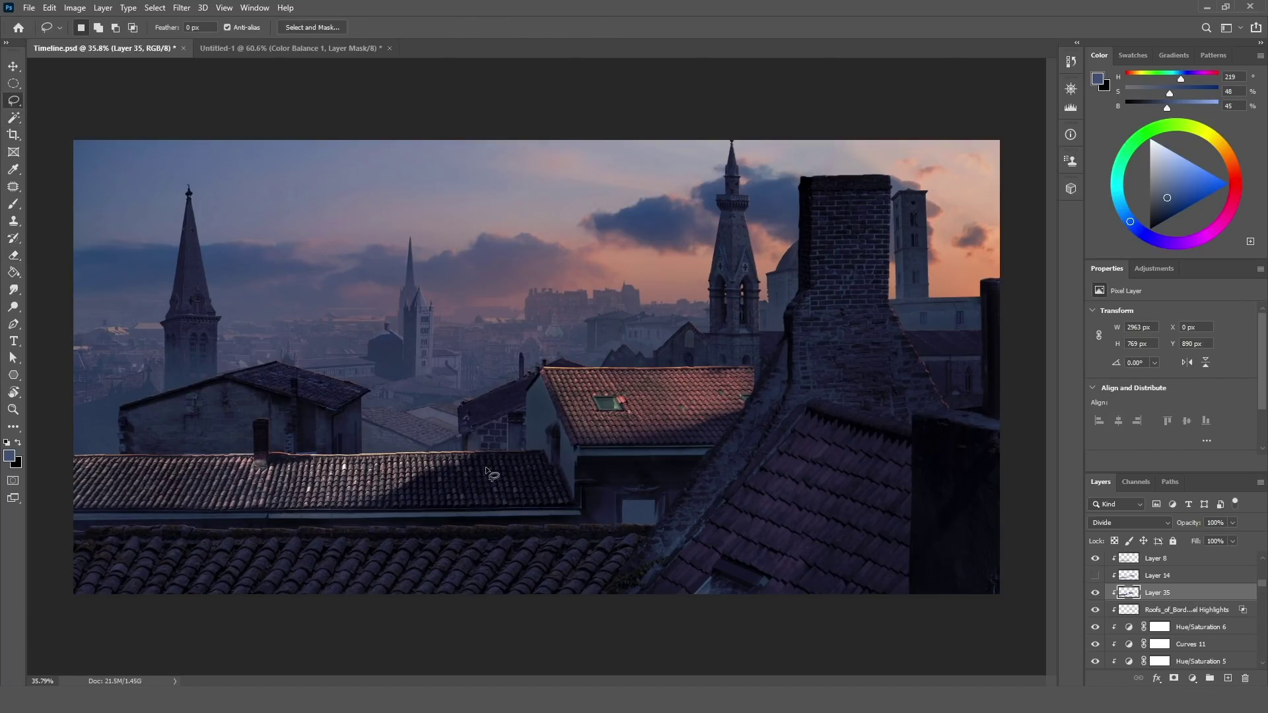
mouse_move(462, 503)
mouse_down()
mouse_move(113, 538)
mouse_move(27, 487)
mouse_move(232, 408)
mouse_move(509, 417)
mouse_move(495, 443)
mouse_up()
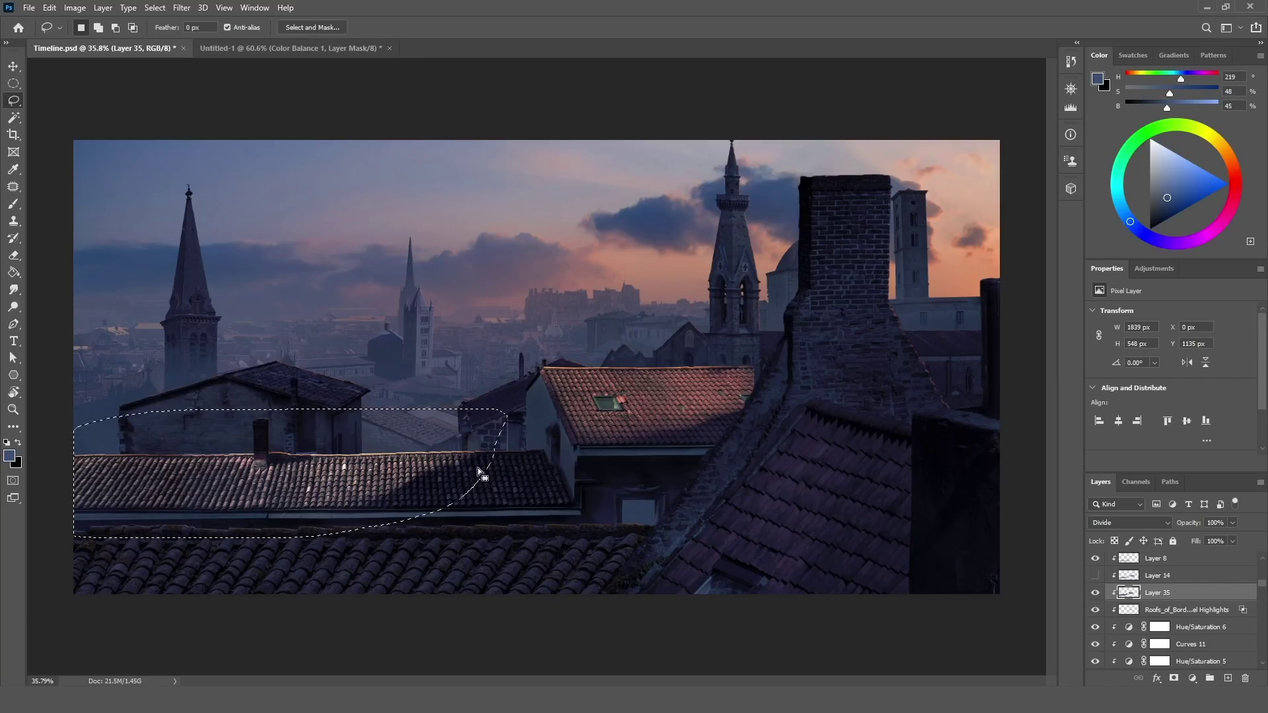
Step: Apply a Color Balance adjustment to the selected roof light, shifting the midtones toward cyan and blue
click(75, 8)
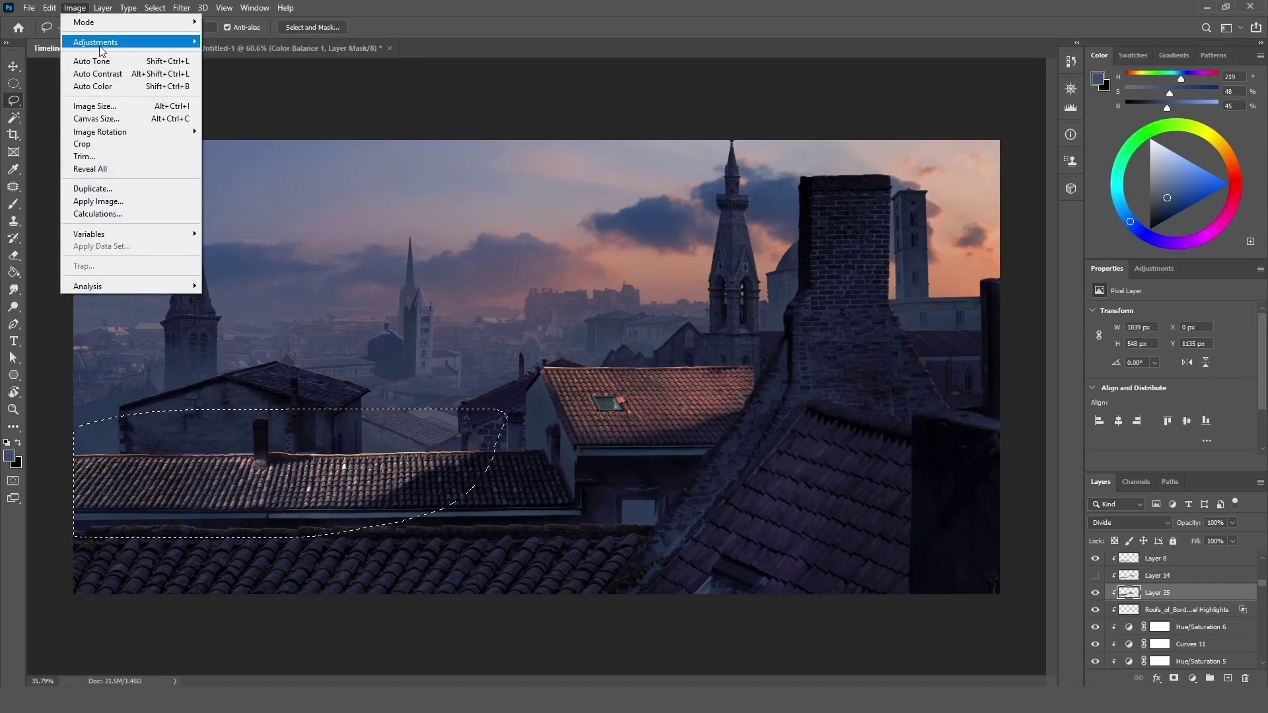
mouse_move(116, 46)
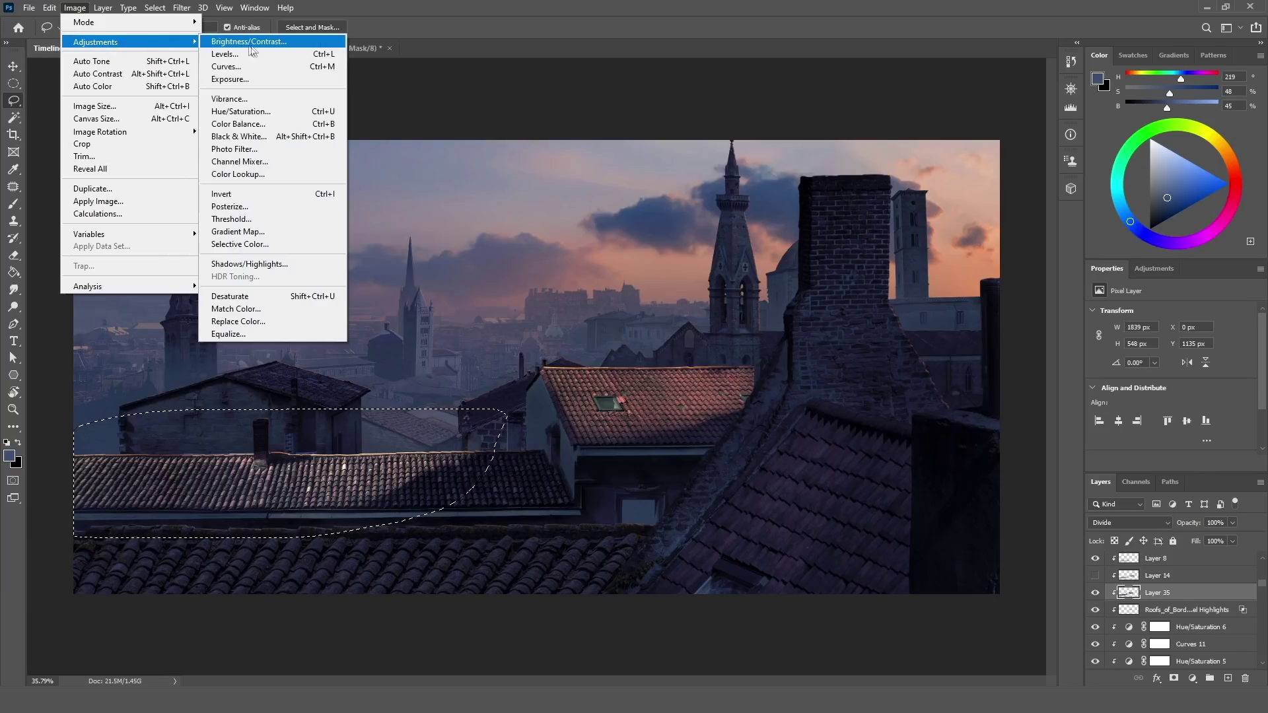
click(314, 126)
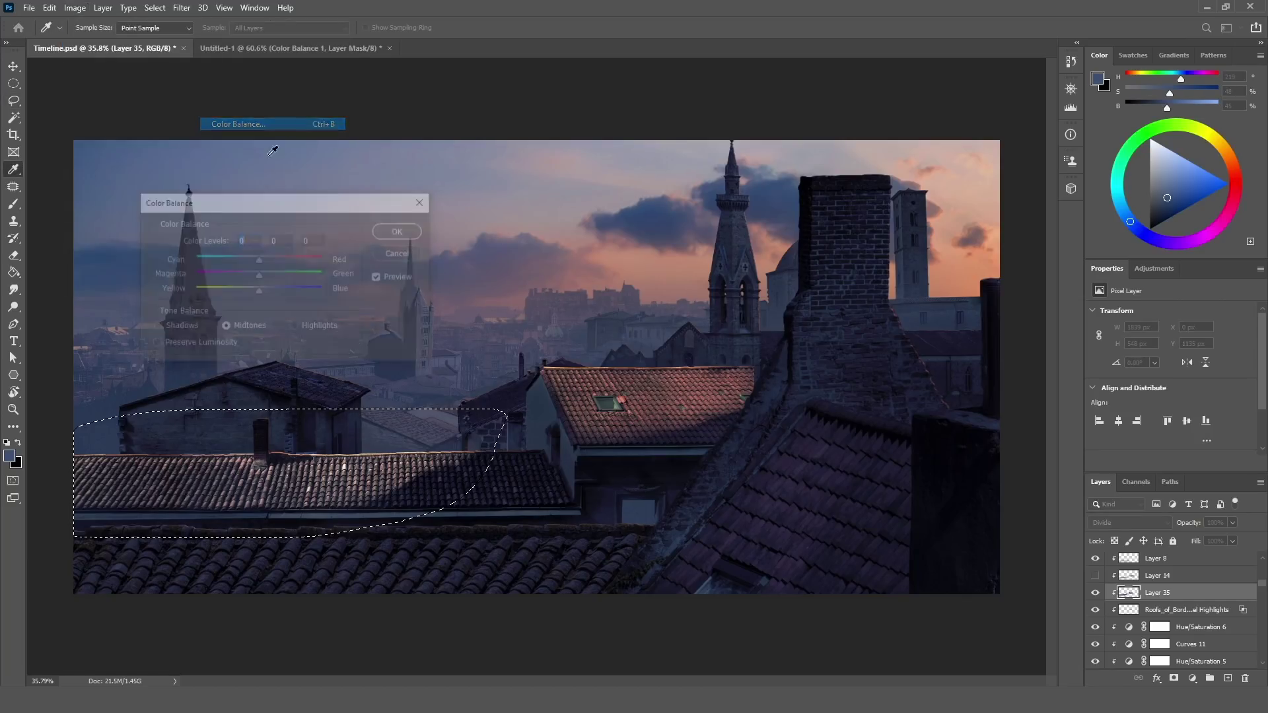
drag(335, 207, 865, 237)
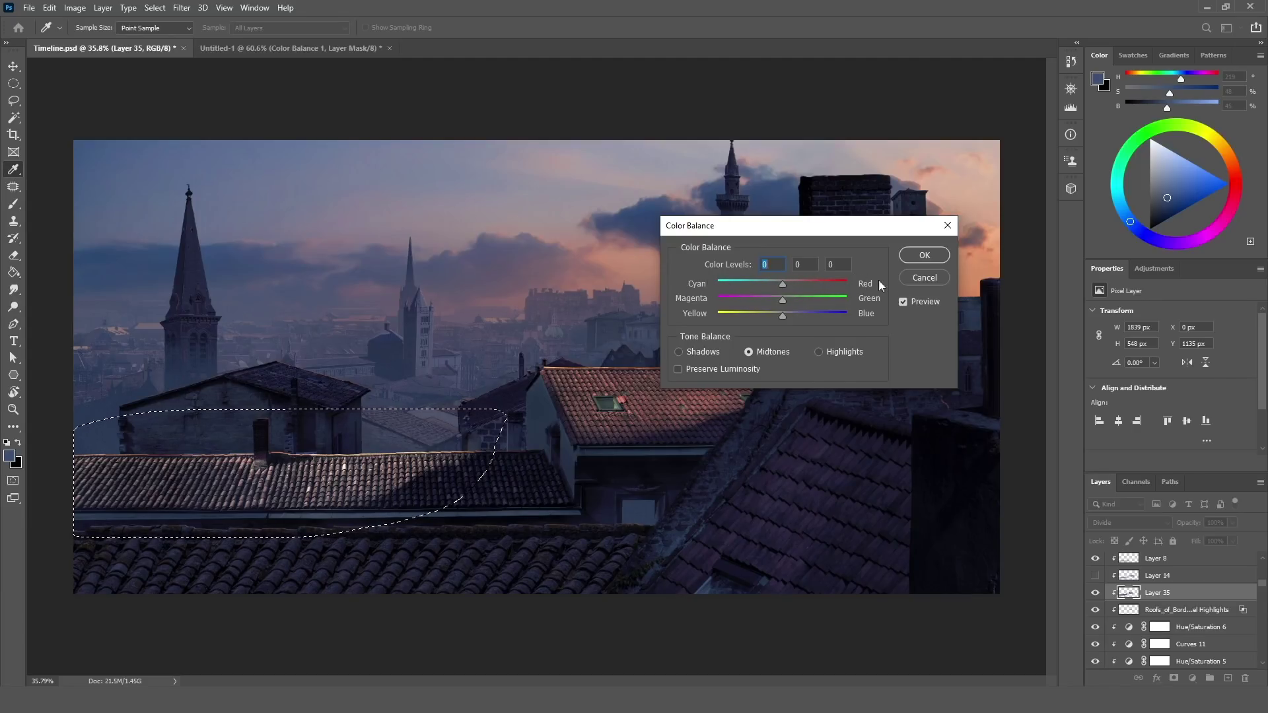
drag(774, 284, 767, 284)
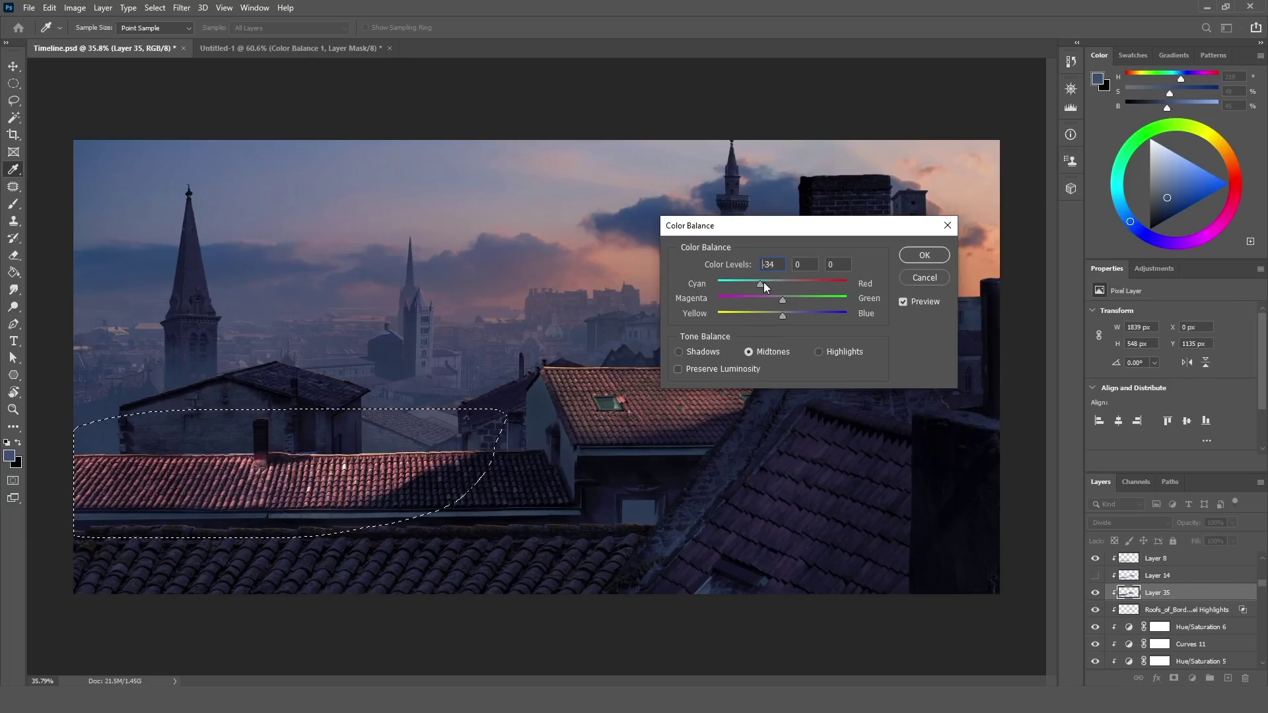
drag(770, 284, 774, 285)
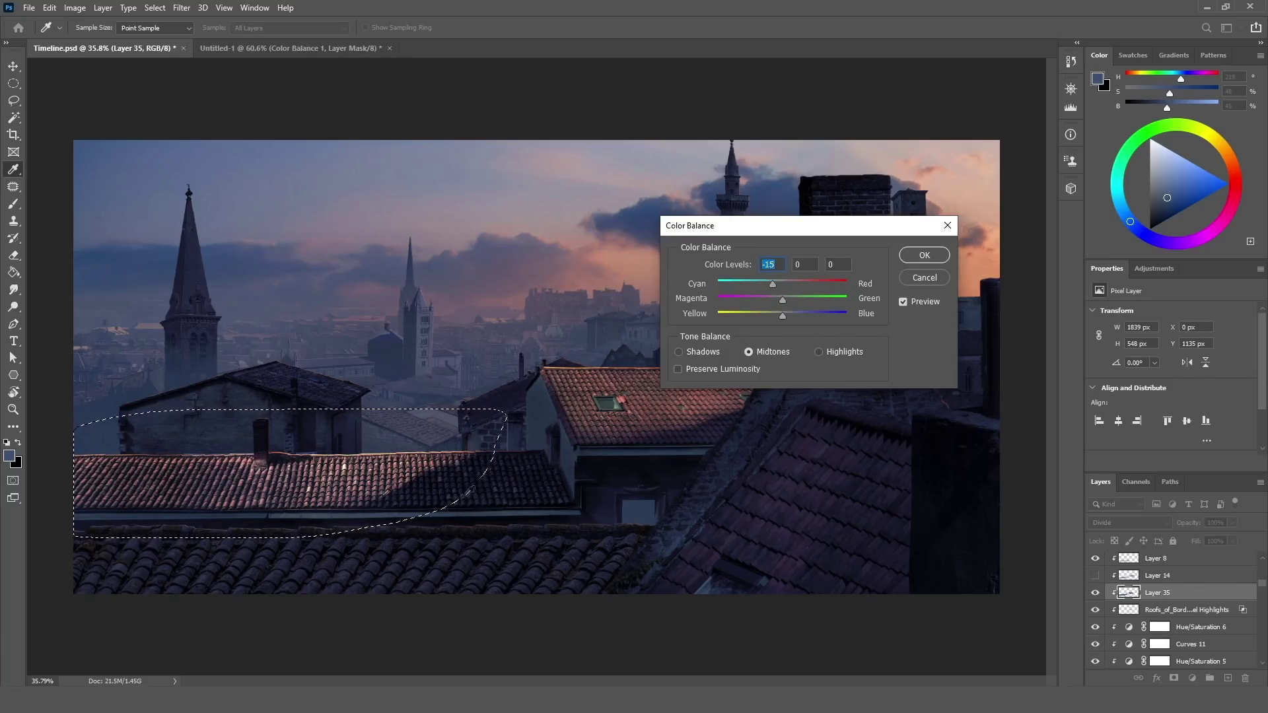
mouse_move(784, 314)
mouse_down()
mouse_move(804, 319)
mouse_move(795, 314)
mouse_up()
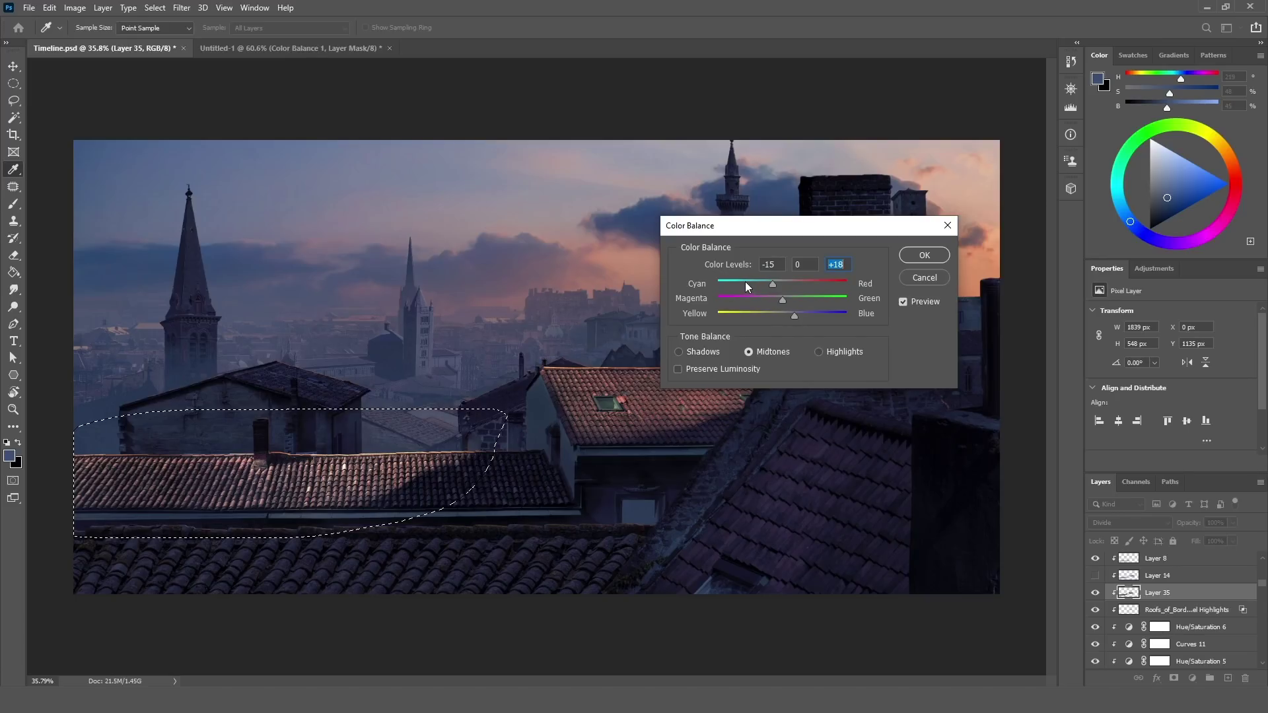
drag(759, 284, 799, 312)
click(798, 313)
click(925, 255)
Step: Apply Levels to the selected roof light with the midtone input at about 1.05
key(l)
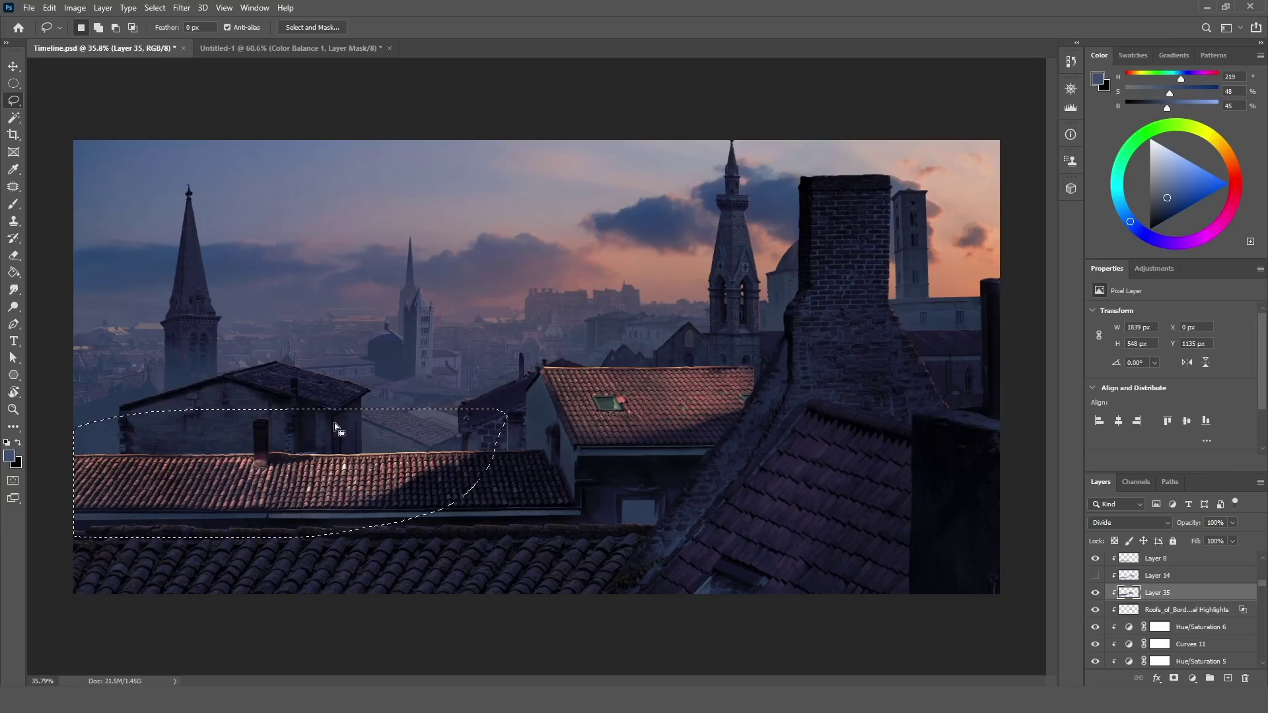
key(ctrl+l)
drag(276, 201, 855, 184)
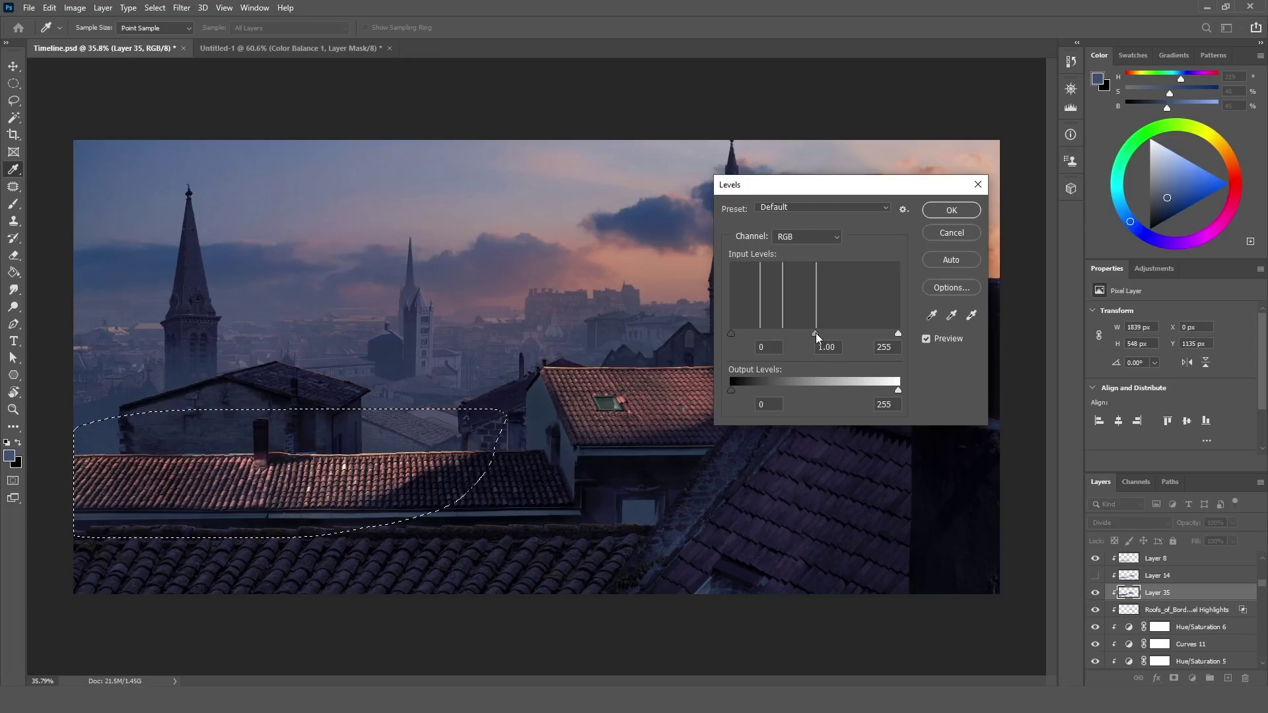
click(815, 332)
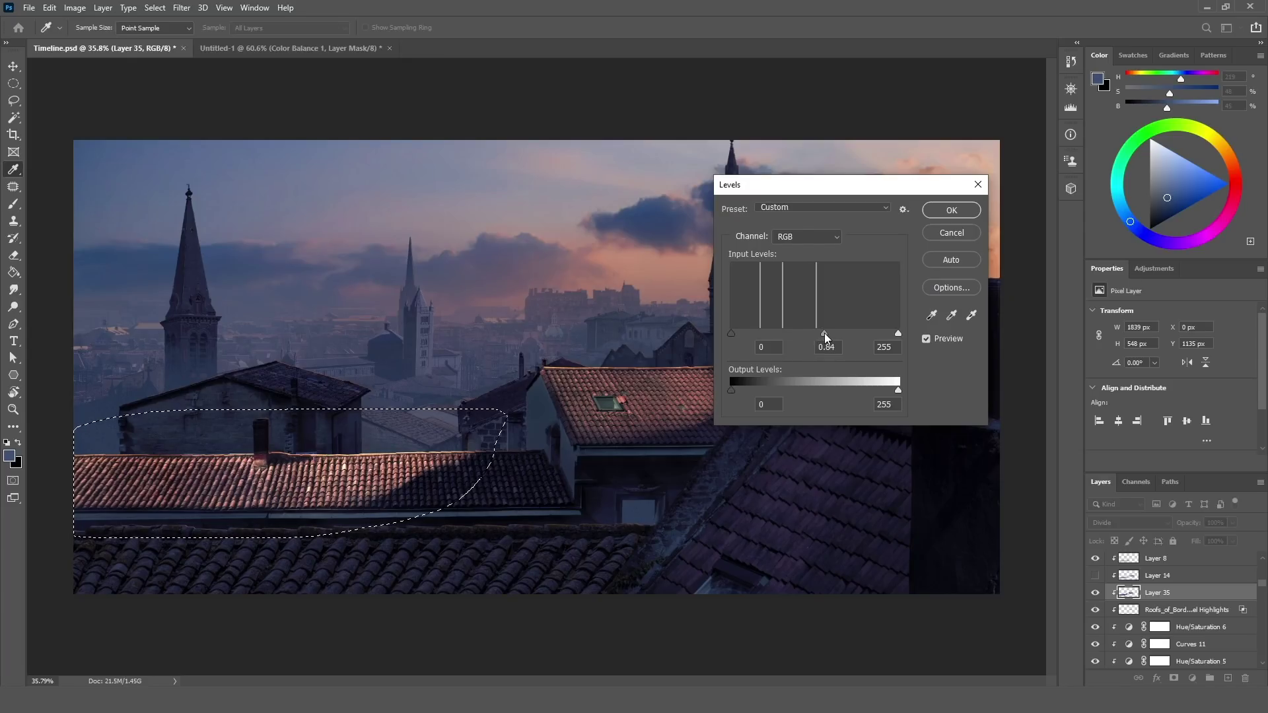
drag(815, 339, 808, 339)
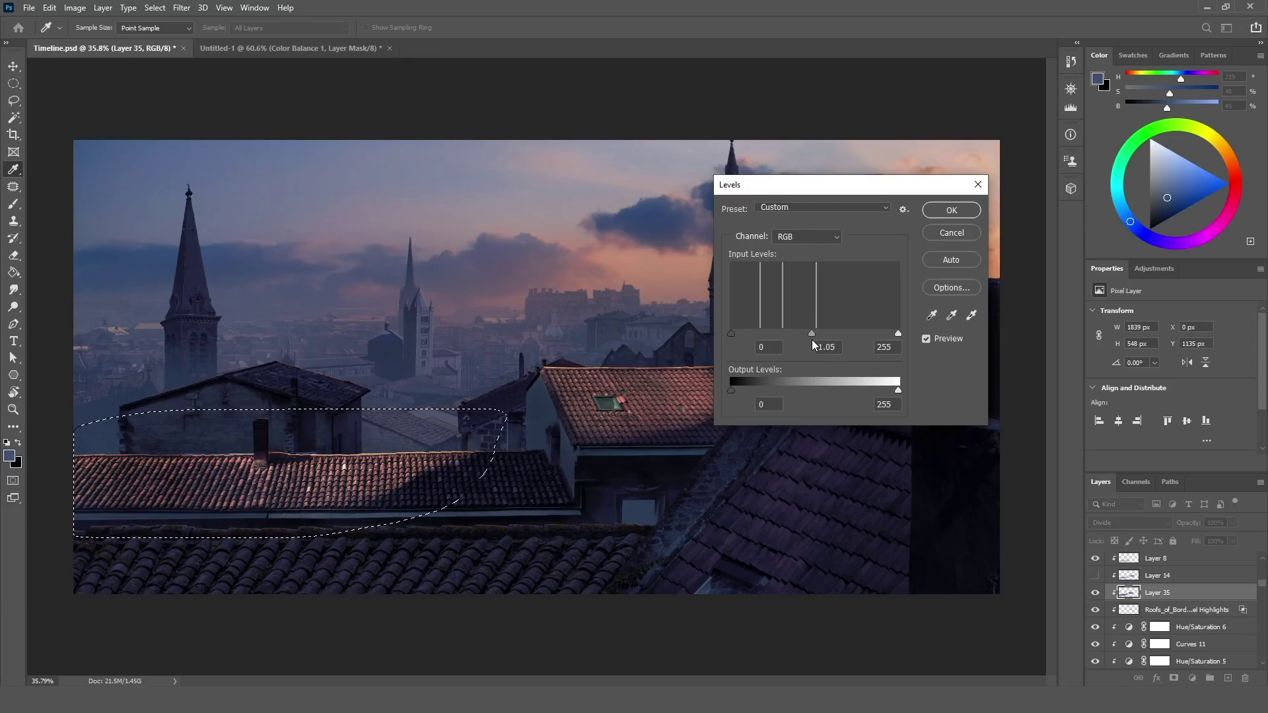
drag(808, 342, 810, 342)
click(948, 210)
Step: Apply a second Color Balance to the selected roof light with slight midtone shifts toward cyan and blue, and deselect
key(l)
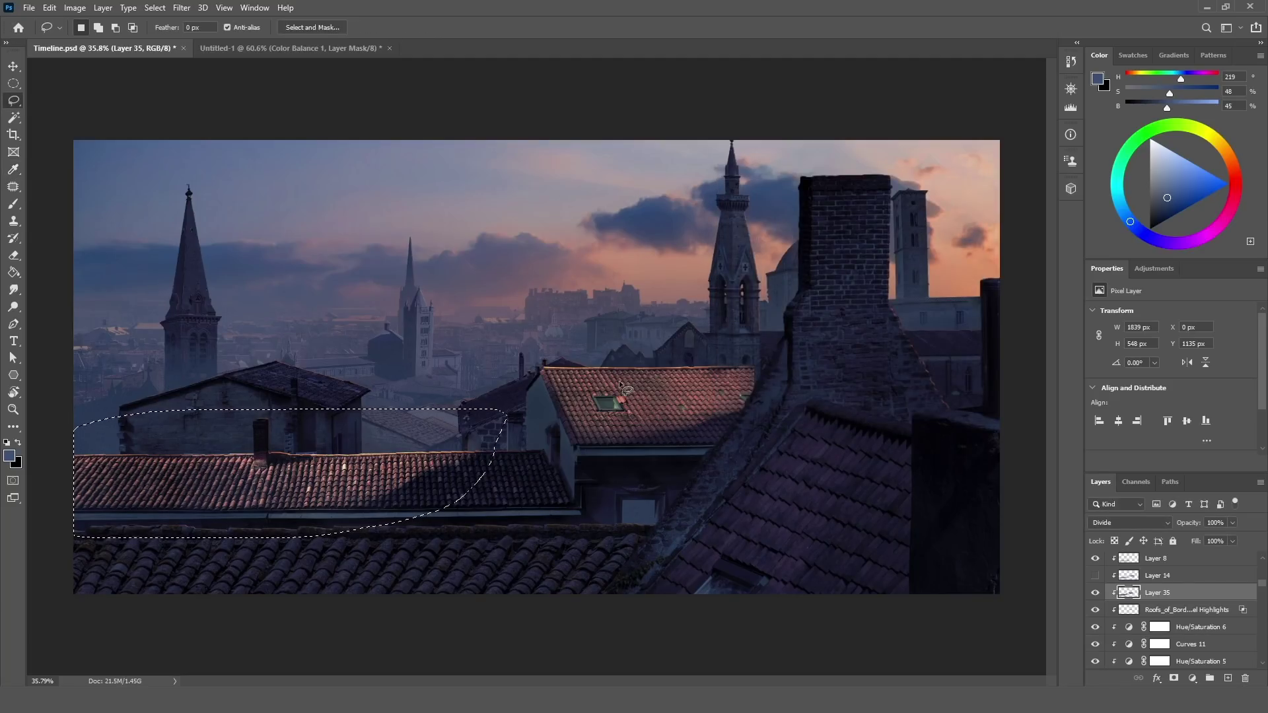
key(ctrl+b)
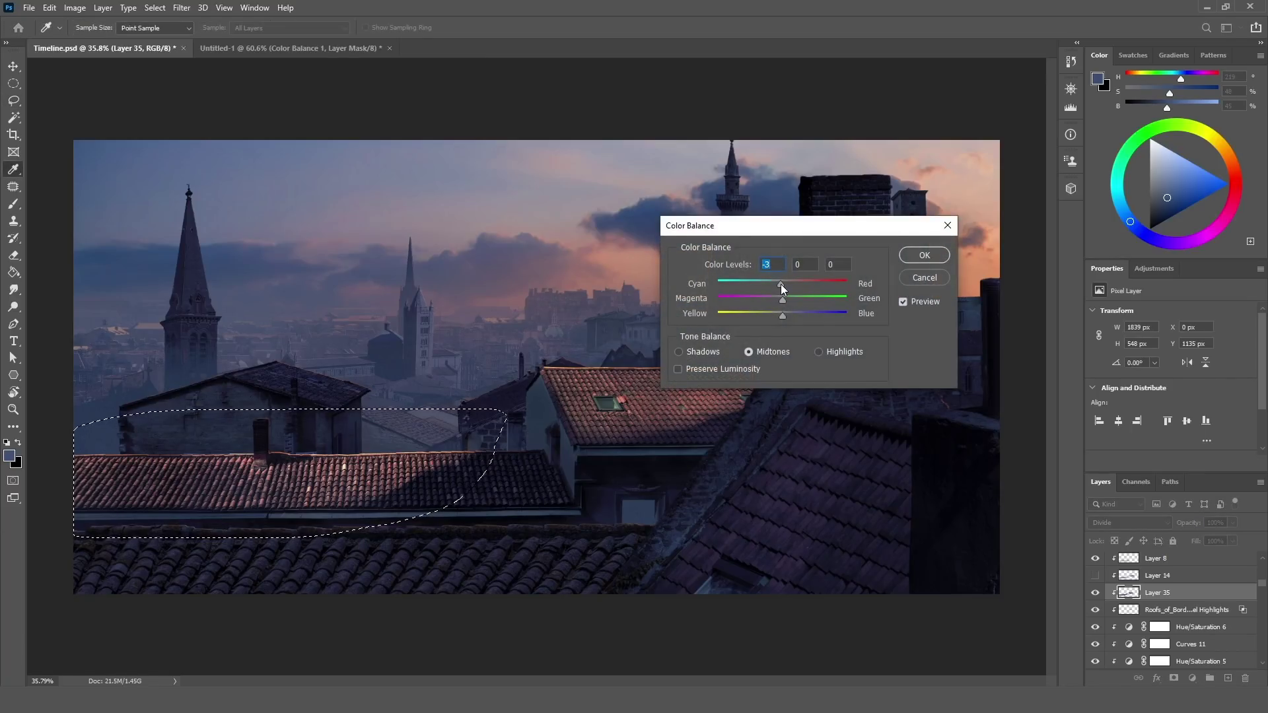
drag(776, 316, 786, 316)
click(906, 254)
scroll(481, 315, down, 2)
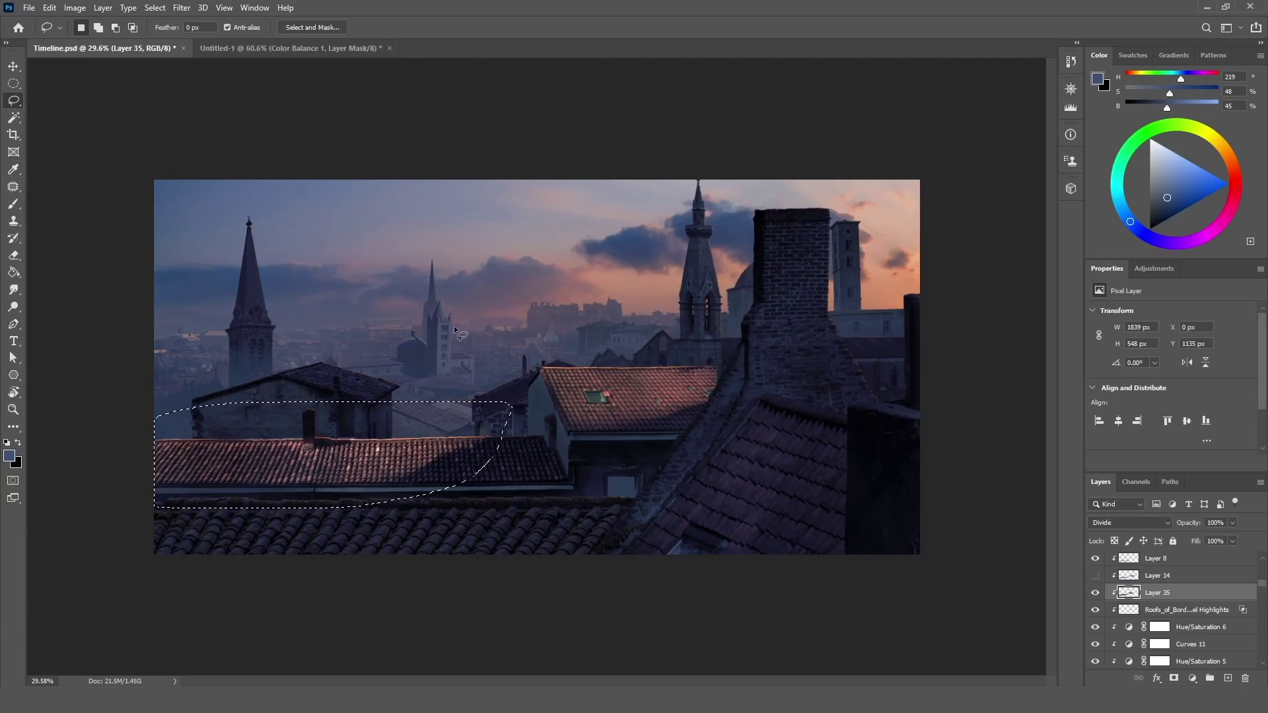
key(ctrl+d)
scroll(581, 385, down, 3)
scroll(581, 385, up, 4)
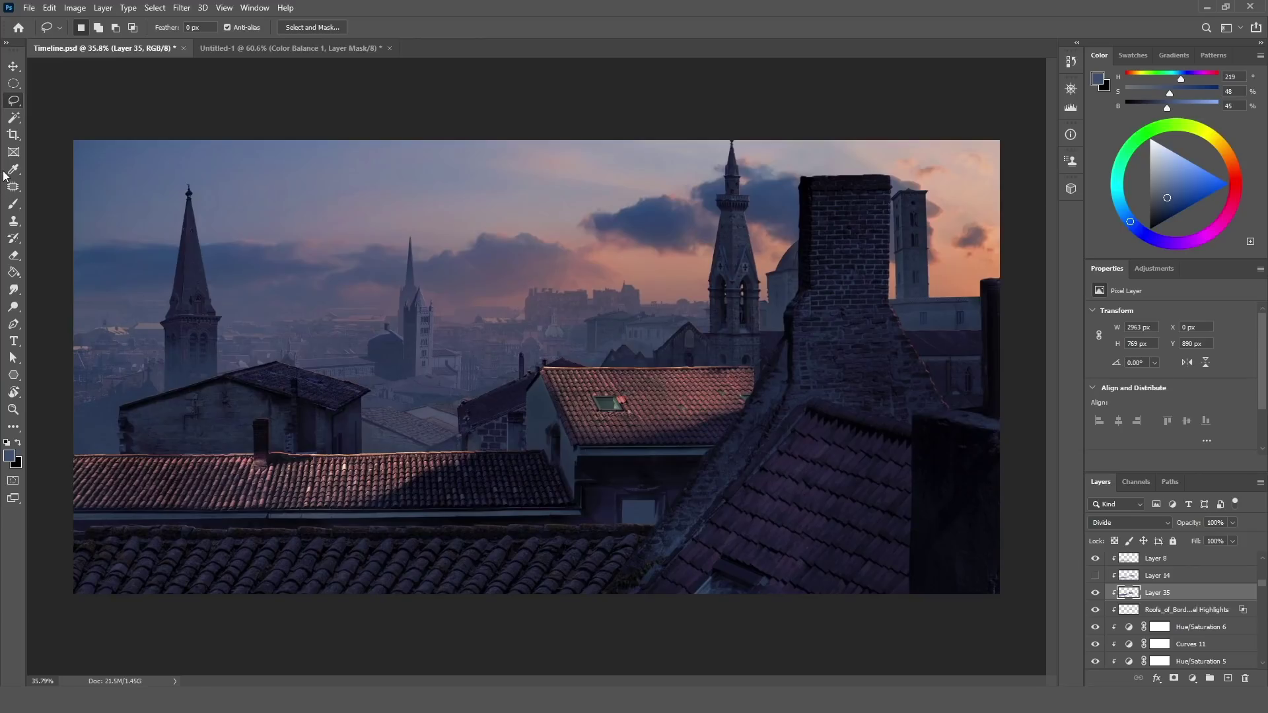
Step: Add a layer above Curves 18 in the basilica tower's layer stack and set its blend mode to Divide
key(v)
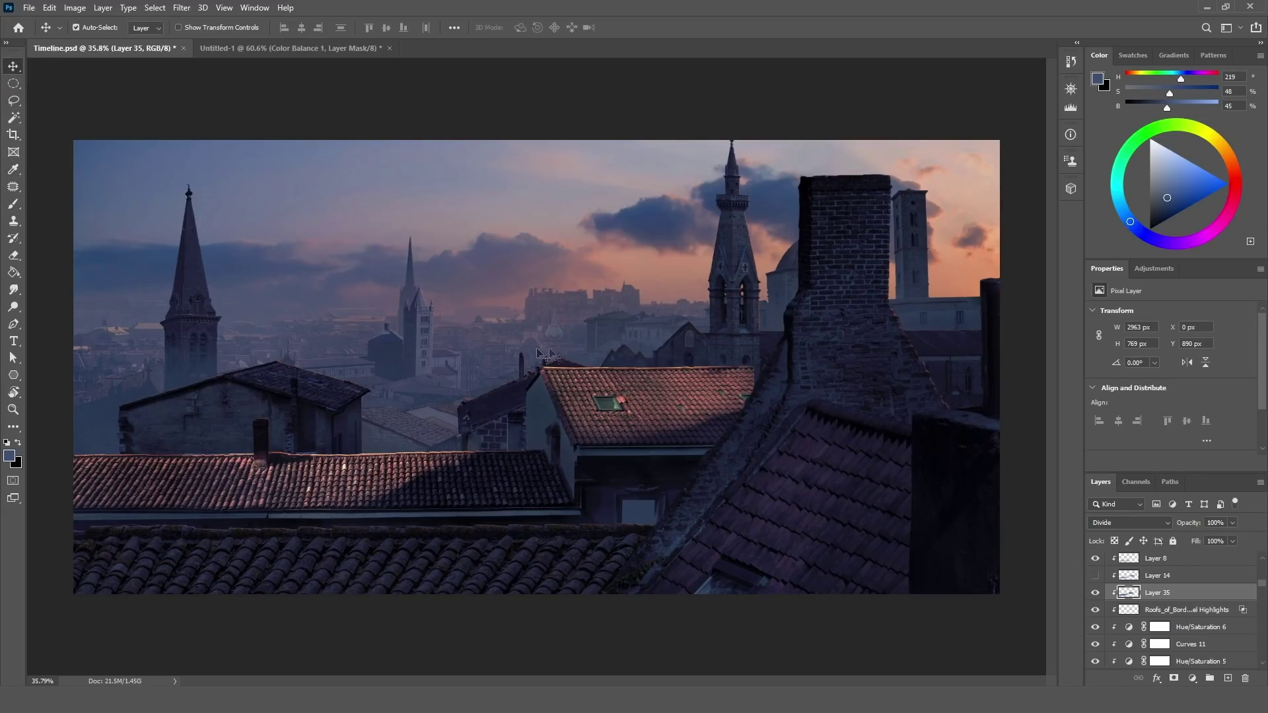
click(744, 242)
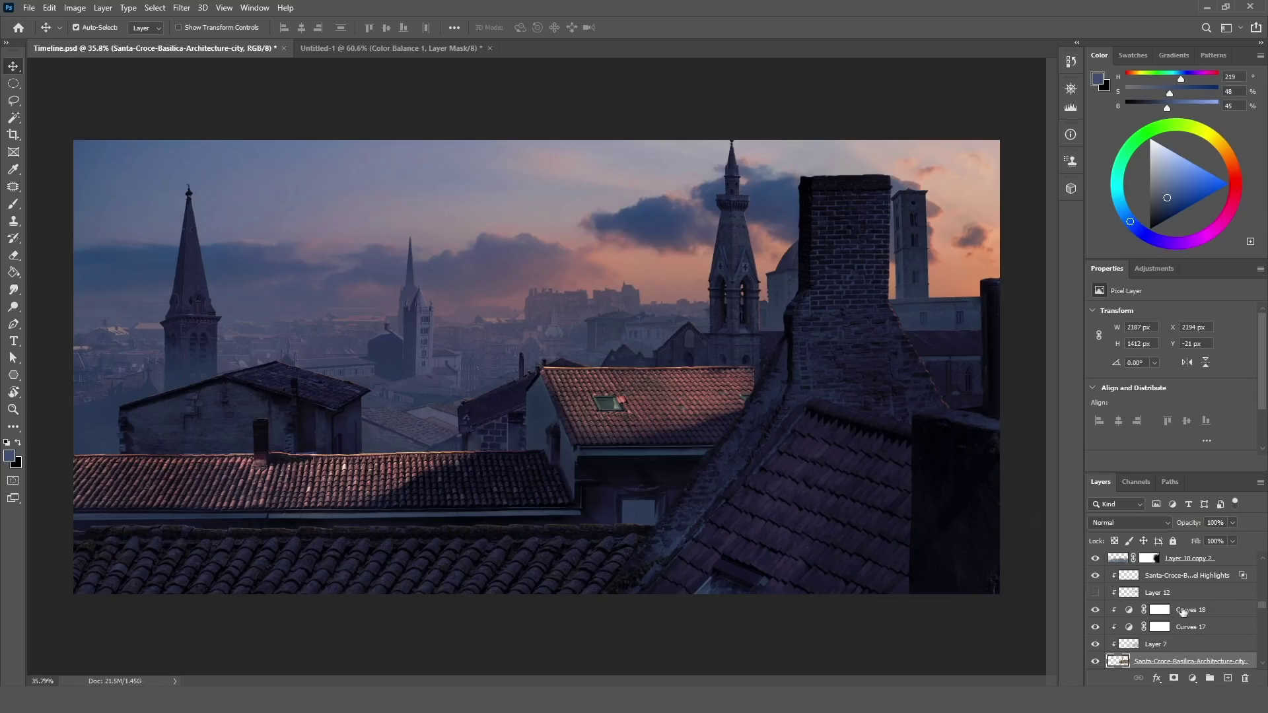
click(1181, 611)
click(1229, 678)
click(1129, 523)
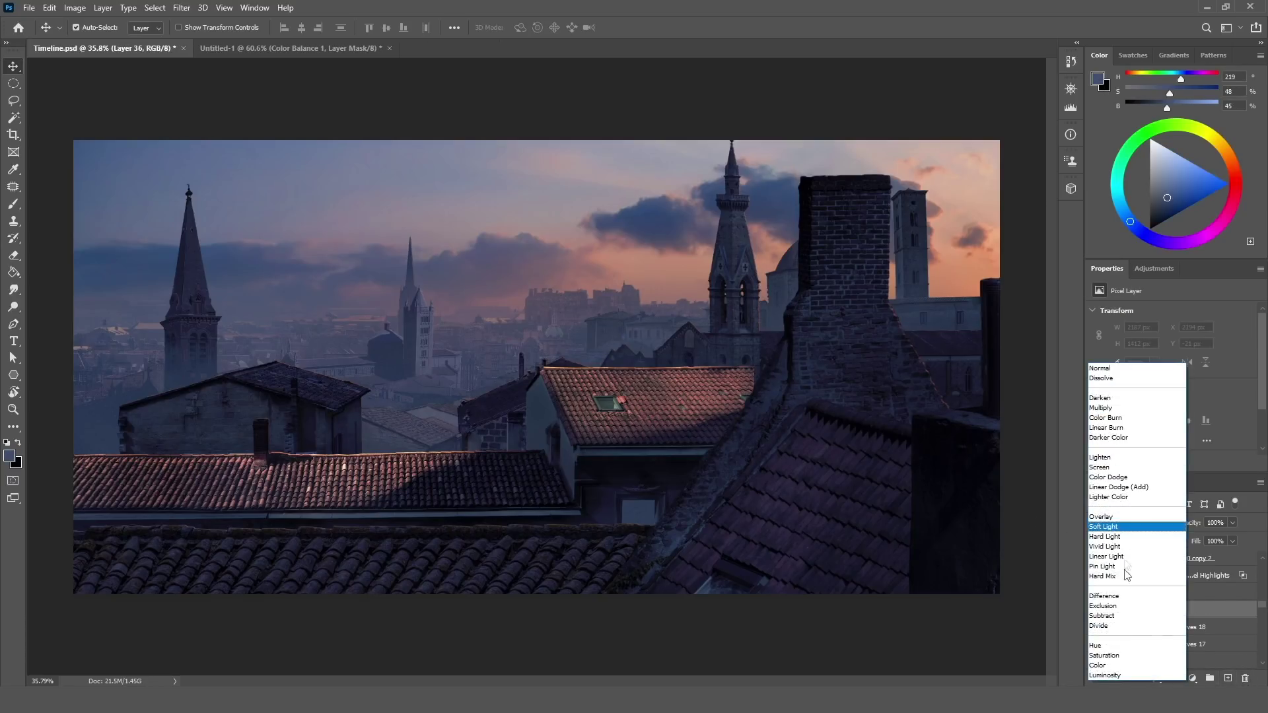
click(1121, 627)
Step: Paint the sampled blue over the bell tower with the Brush to light it from base to spire
click(9, 209)
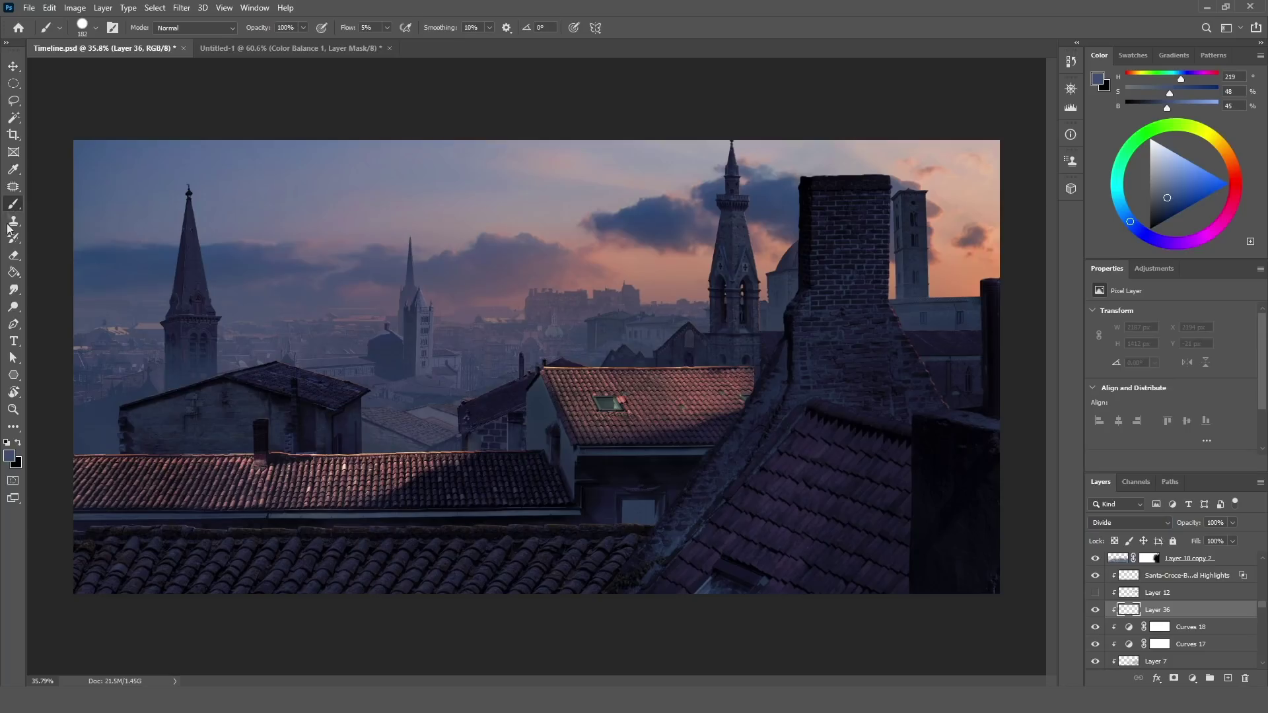
scroll(802, 300, up, 5)
mouse_move(685, 453)
mouse_down()
mouse_move(688, 531)
mouse_move(688, 503)
mouse_move(653, 509)
mouse_up()
mouse_move(653, 423)
mouse_down()
mouse_move(651, 222)
mouse_move(662, 331)
mouse_move(640, 85)
mouse_move(644, 244)
mouse_up()
scroll(651, 158, up, 2)
scroll(665, 198, up, 1)
scroll(668, 211, up, 1)
scroll(651, 373, down, 2)
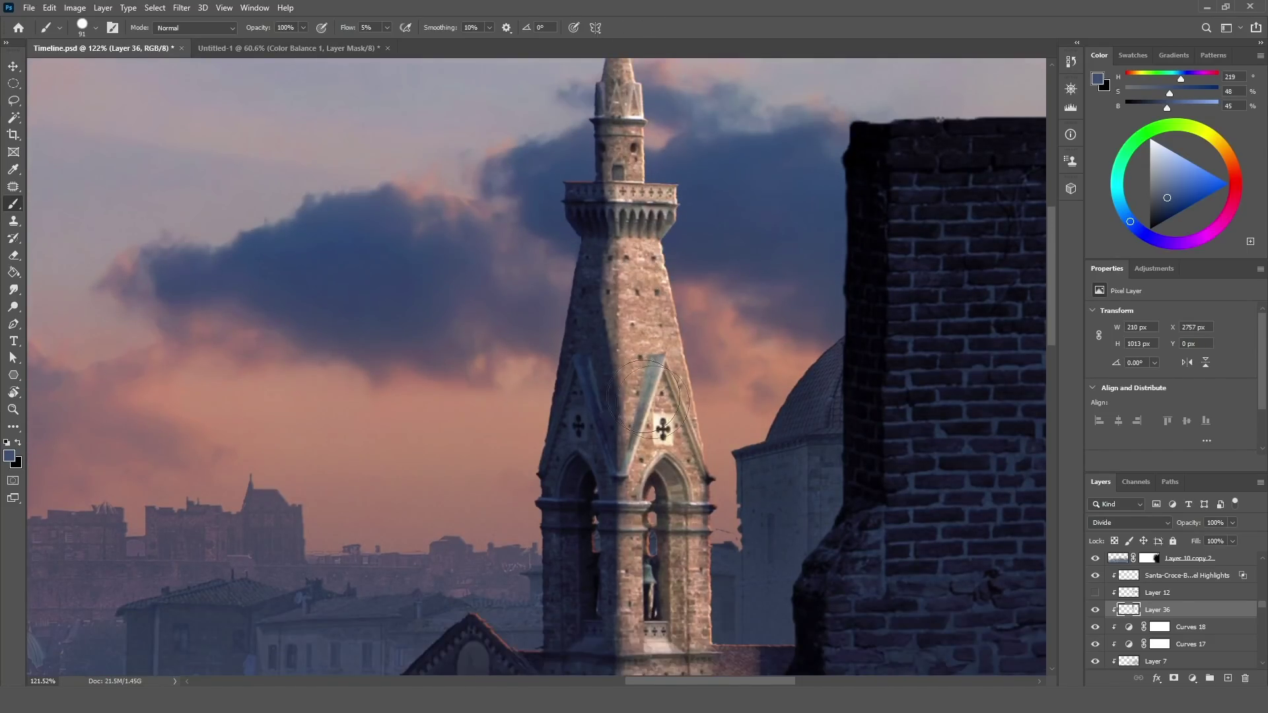
Step: Brush the same light onto the small roof between the tower's base and the large brick chimney
scroll(710, 562, down, 2)
drag(726, 549, 820, 523)
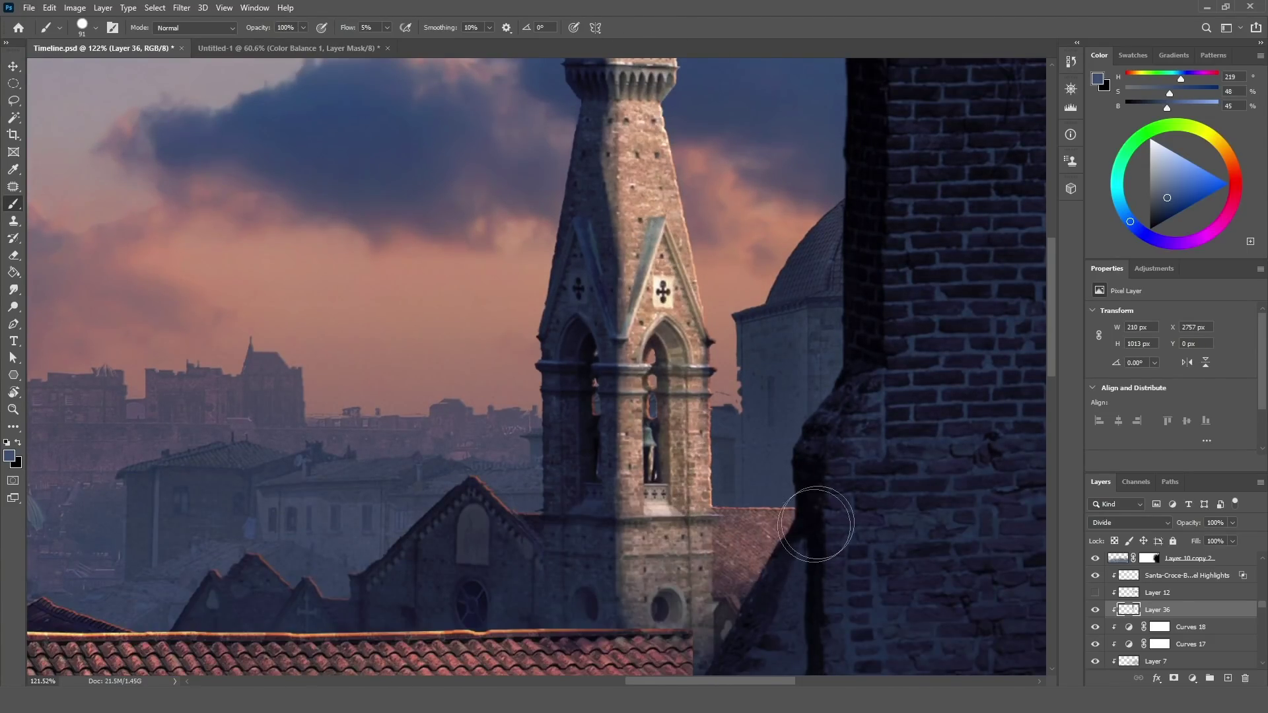
drag(740, 552, 795, 552)
scroll(795, 552, down, 3)
scroll(742, 506, up, 5)
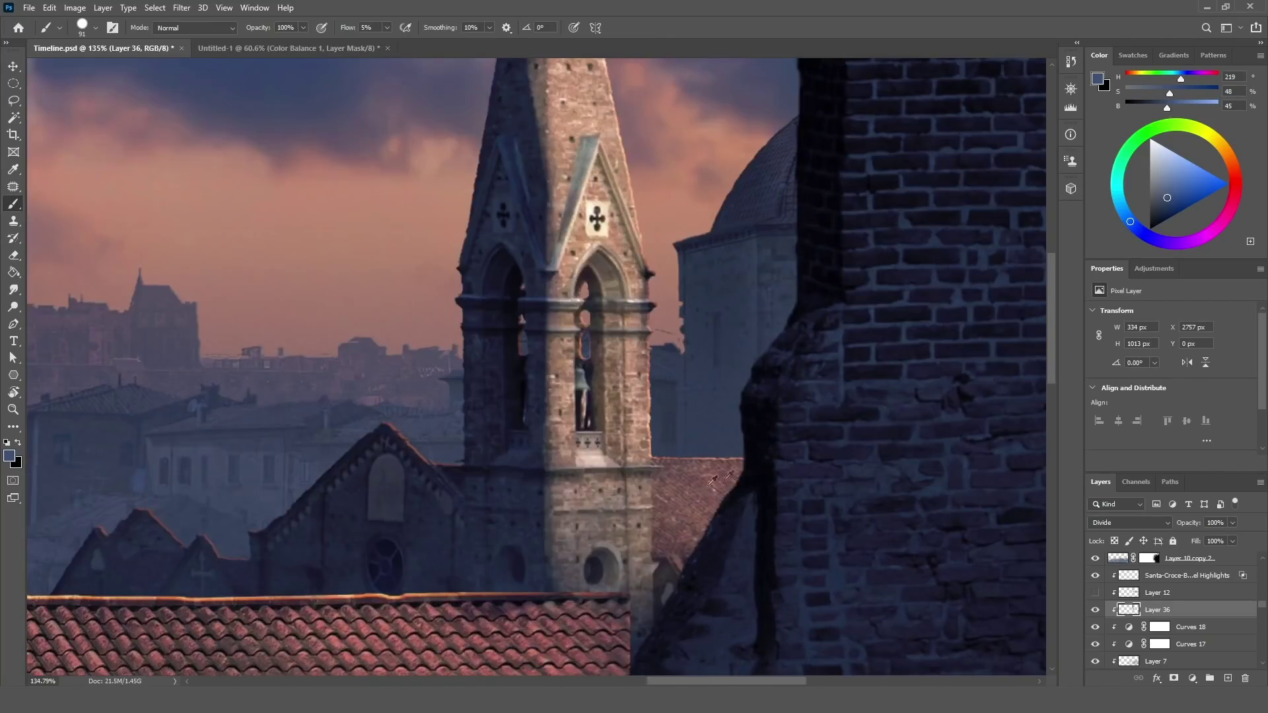
Step: Erase the light from the tower's shaded left face, working from the base up to the spire
key(e)
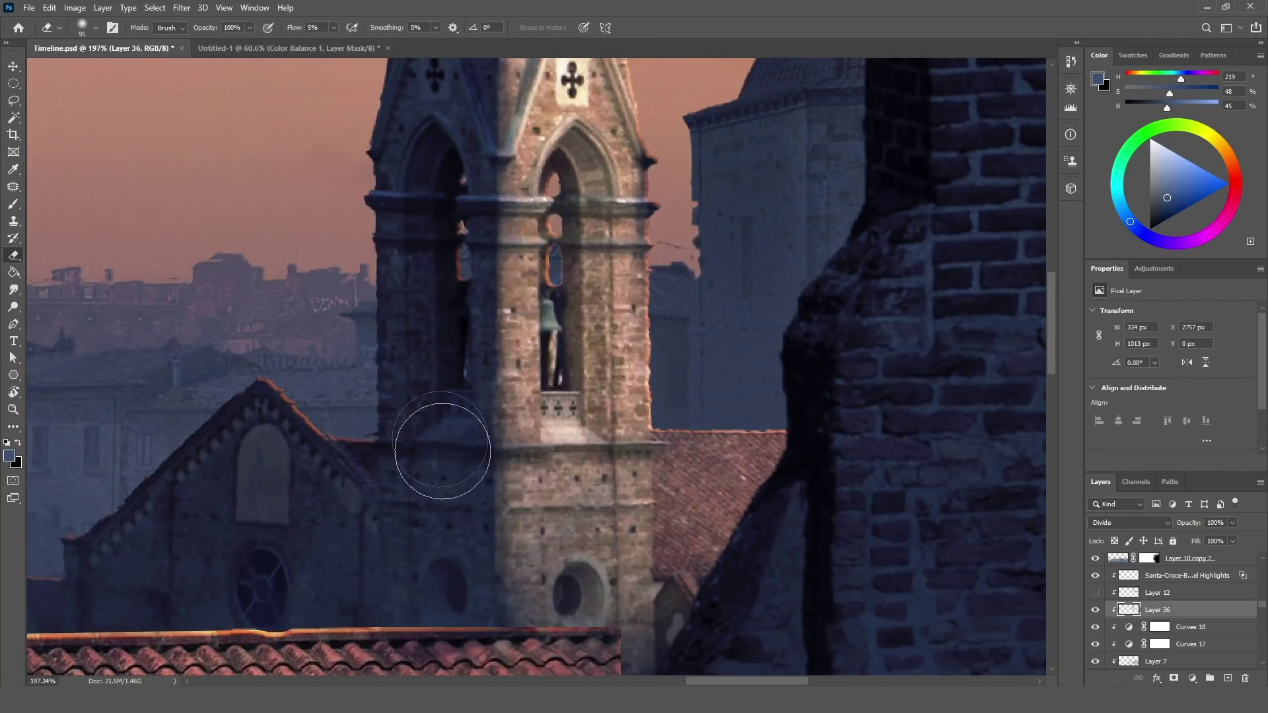
alt+right_click(453, 328)
drag(436, 422, 437, 614)
scroll(423, 489, up, 3)
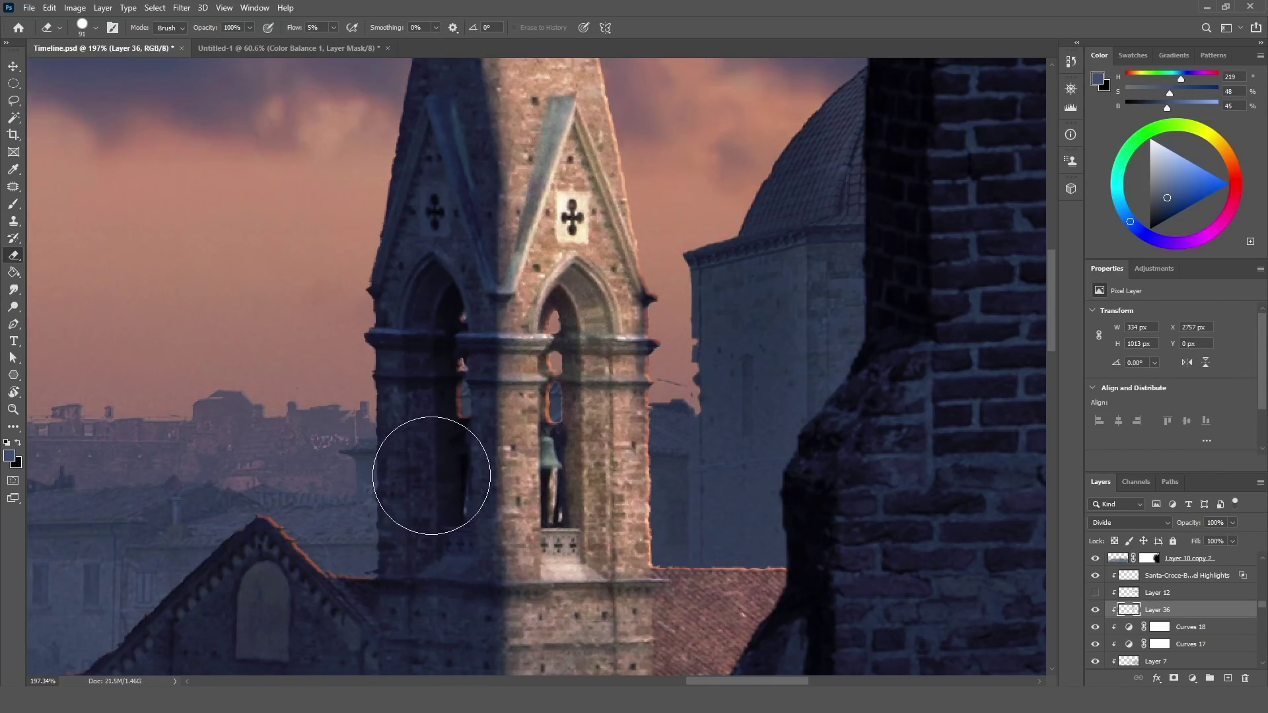
scroll(439, 340, up, 3)
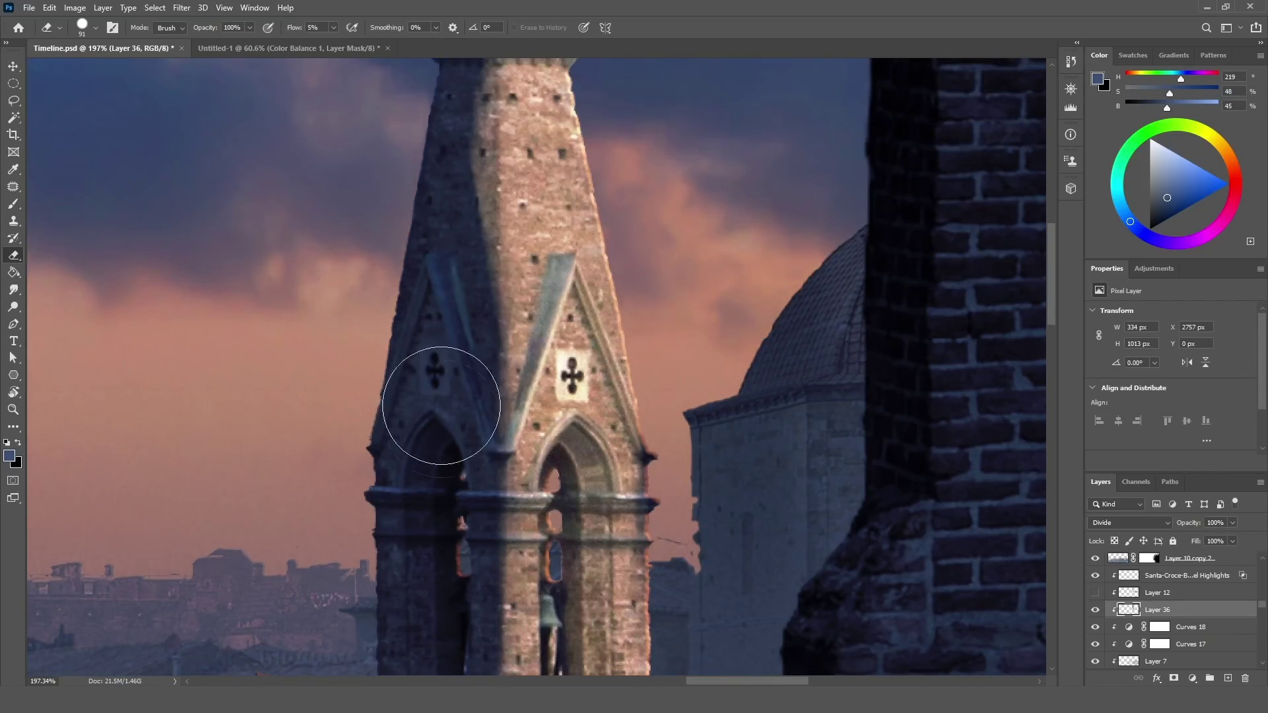
scroll(439, 317, up, 2)
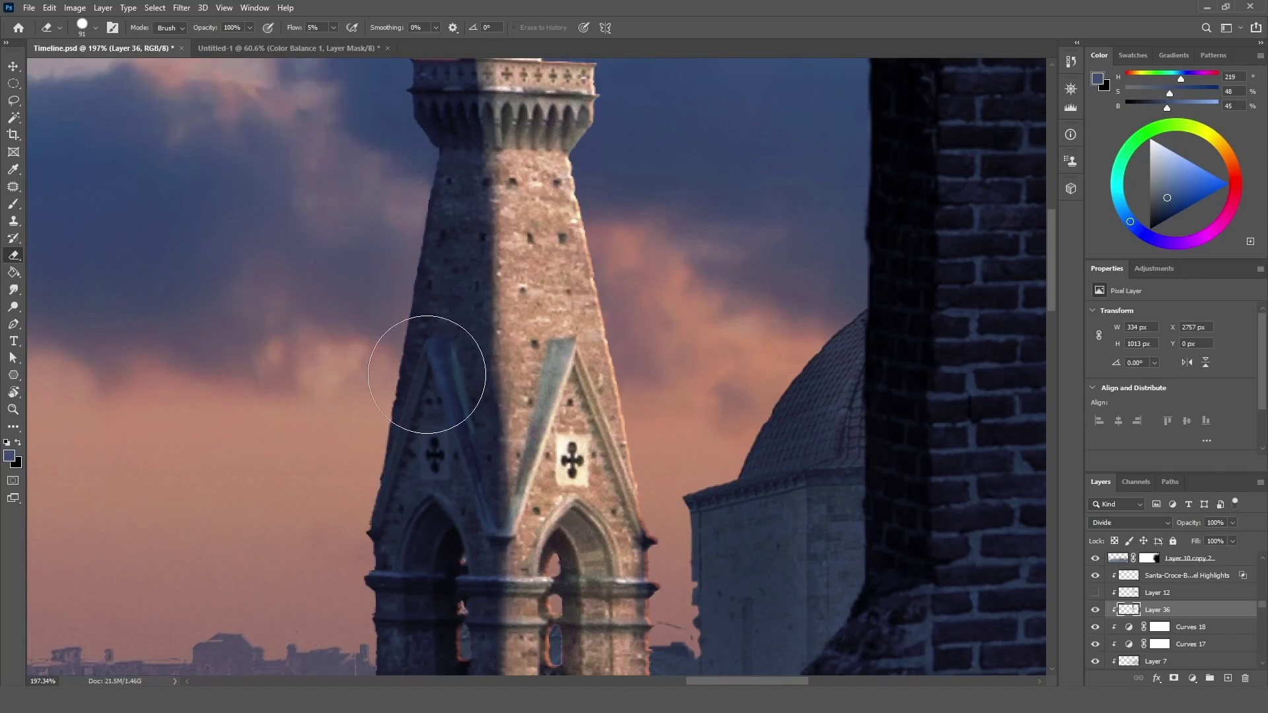
scroll(431, 297, up, 2)
scroll(431, 228, up, 1)
scroll(414, 221, up, 1)
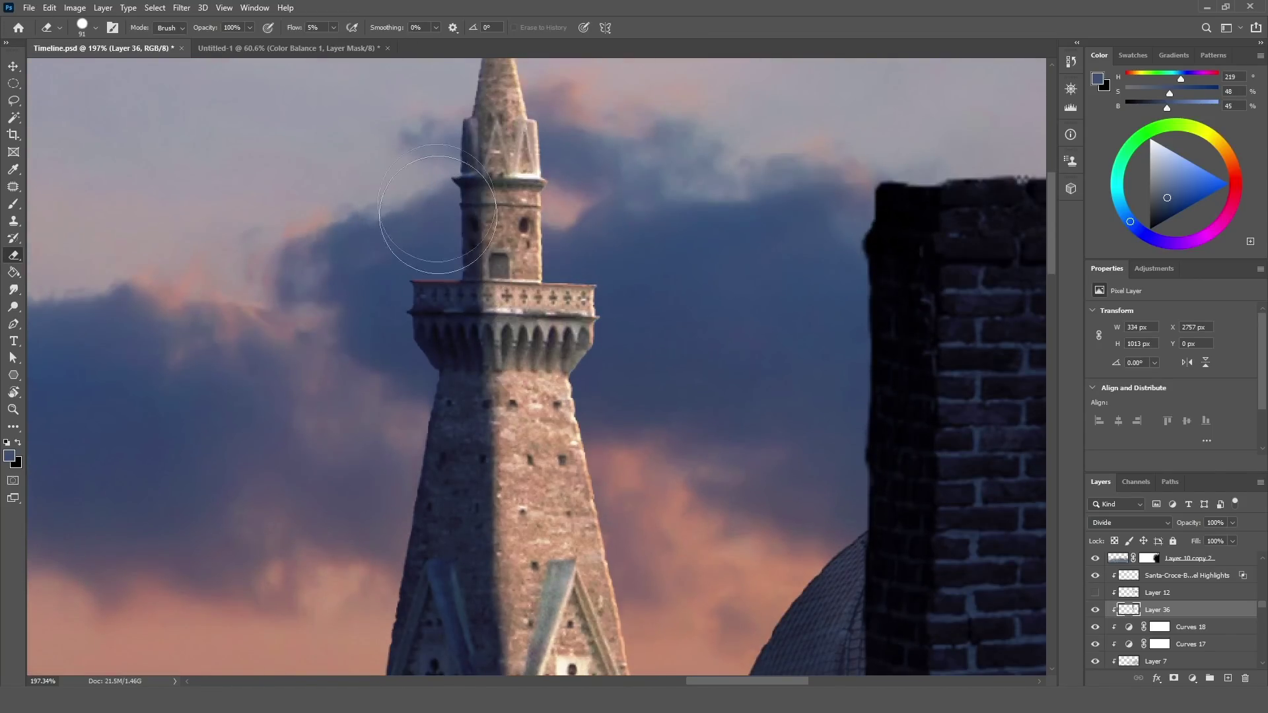
scroll(425, 221, up, 1)
mouse_move(430, 196)
mouse_down()
mouse_move(438, 220)
mouse_move(434, 59)
mouse_up()
Step: Erase the light from the row of corbels beneath the tower's balcony with a small eraser
scroll(406, 160, down, 5)
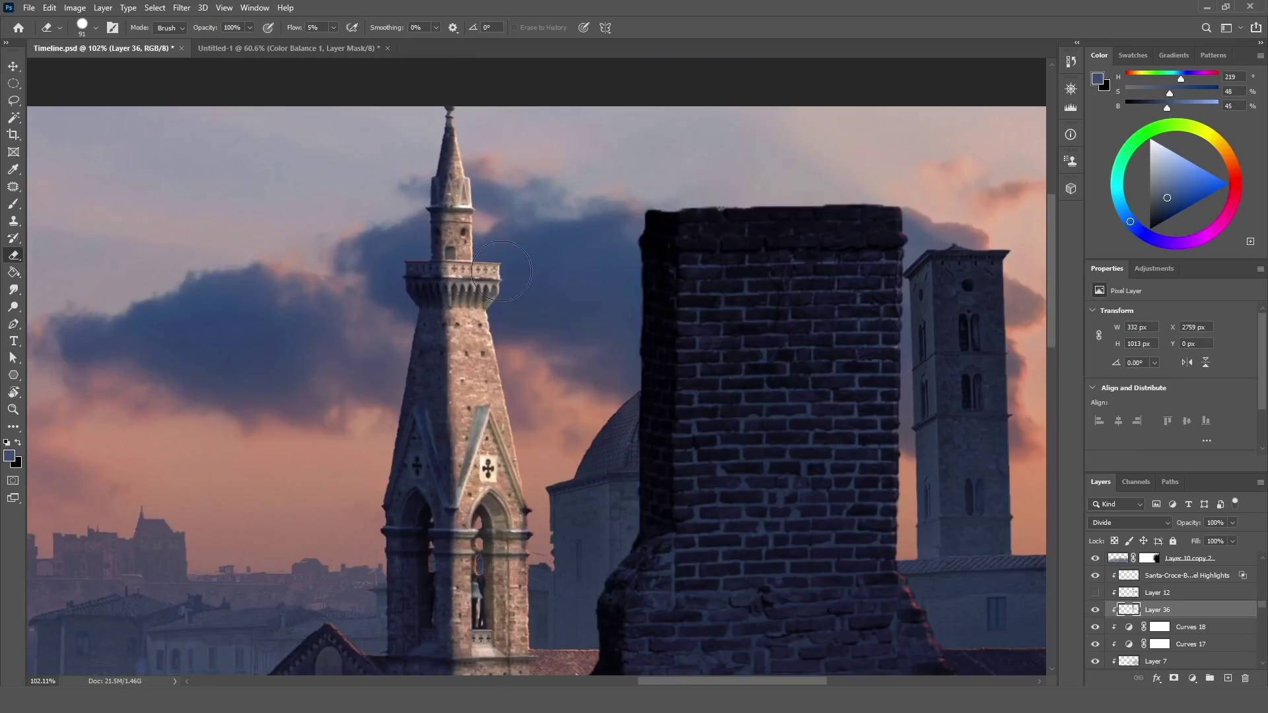
scroll(443, 317, up, 5)
scroll(473, 297, up, 5)
scroll(498, 333, down, 5)
scroll(528, 303, up, 9)
mouse_move(579, 354)
mouse_down()
mouse_move(346, 346)
mouse_move(362, 348)
mouse_up()
mouse_move(532, 336)
mouse_down()
mouse_move(517, 440)
mouse_move(518, 350)
mouse_move(568, 384)
mouse_move(602, 280)
mouse_move(580, 314)
mouse_move(574, 439)
mouse_up()
mouse_move(603, 382)
mouse_down()
mouse_move(658, 302)
mouse_move(658, 327)
mouse_move(597, 430)
mouse_move(598, 457)
mouse_up()
drag(586, 407, 608, 403)
drag(640, 386, 569, 389)
mouse_move(379, 390)
mouse_down()
mouse_move(317, 416)
mouse_move(422, 373)
mouse_move(464, 334)
mouse_move(477, 294)
mouse_move(453, 342)
mouse_up()
drag(353, 412, 566, 420)
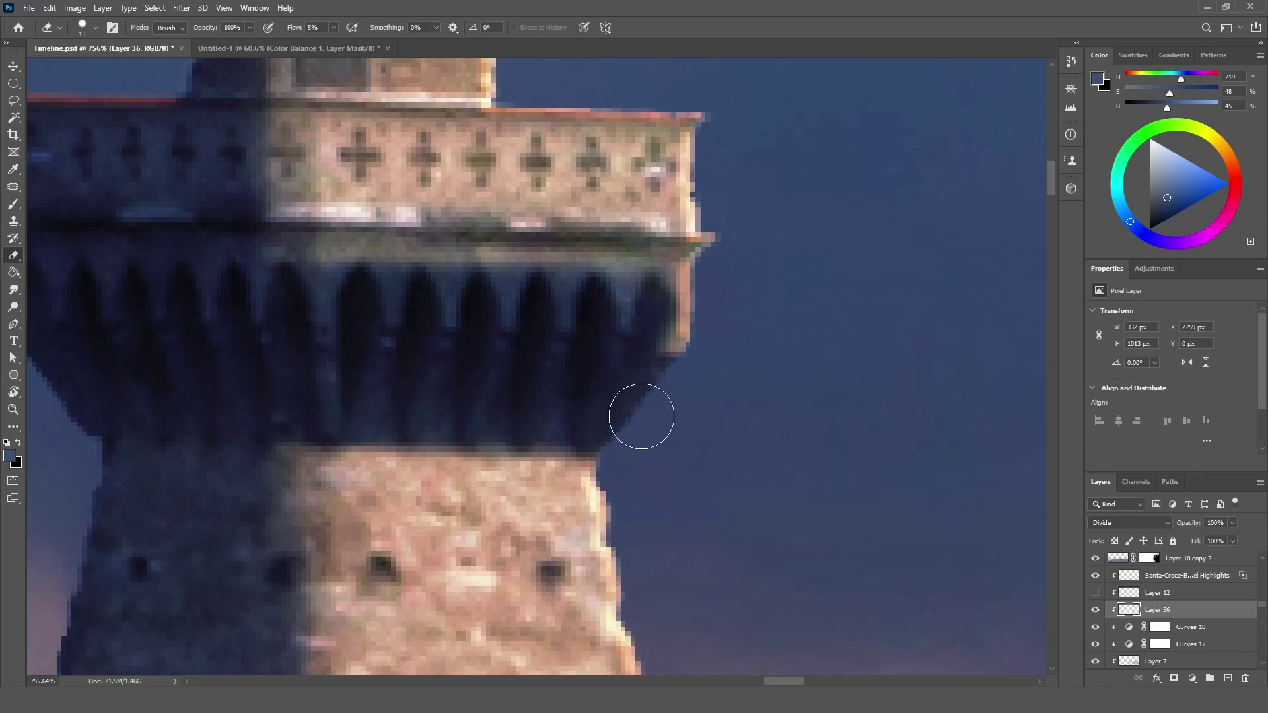
Step: Erase a slanted cast shadow onto the tower shaft just below the balcony's corbels
scroll(642, 416, down, 2)
drag(519, 264, 512, 348)
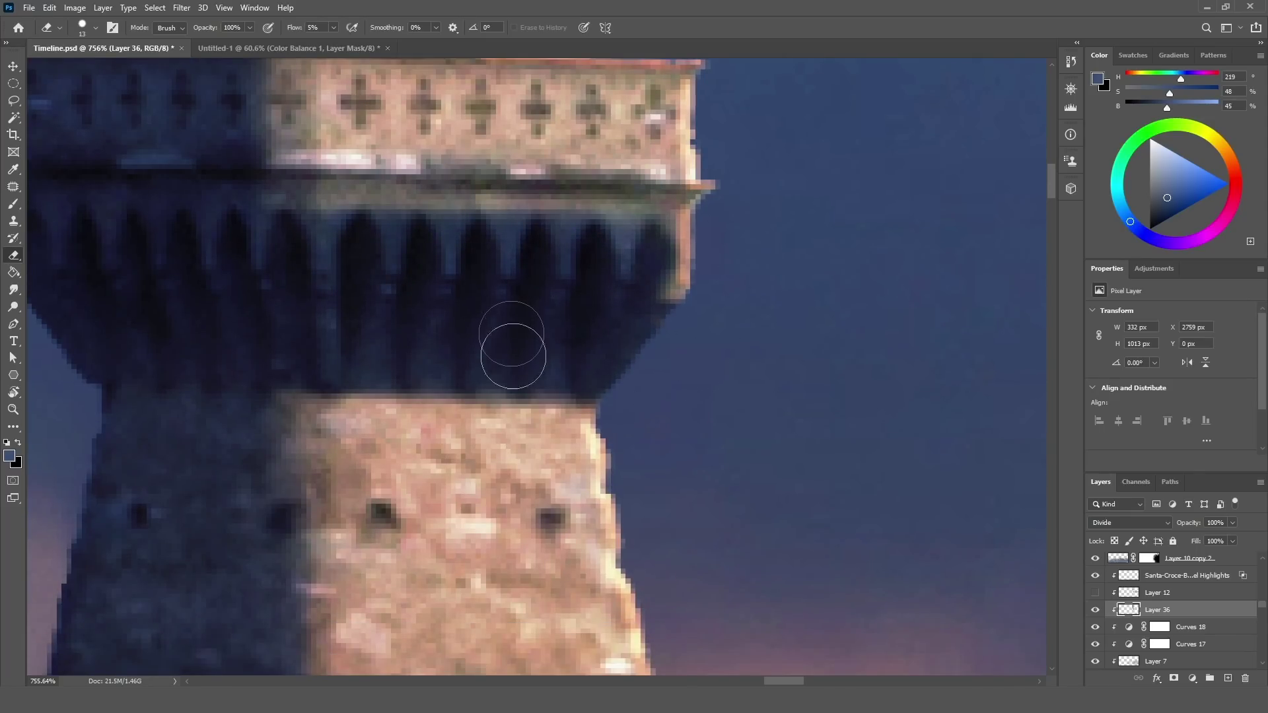
mouse_move(257, 317)
mouse_down()
mouse_move(594, 289)
mouse_move(530, 301)
mouse_up()
mouse_move(641, 375)
mouse_down()
mouse_move(606, 355)
mouse_move(126, 547)
mouse_move(544, 383)
mouse_move(66, 482)
mouse_move(478, 399)
mouse_move(557, 353)
mouse_move(528, 374)
mouse_move(654, 341)
mouse_move(580, 388)
mouse_up()
scroll(597, 377, down, 10)
Step: Erase the light along the shaded left side of the balcony parapet and the narrow shaft above it
scroll(583, 225, up, 3)
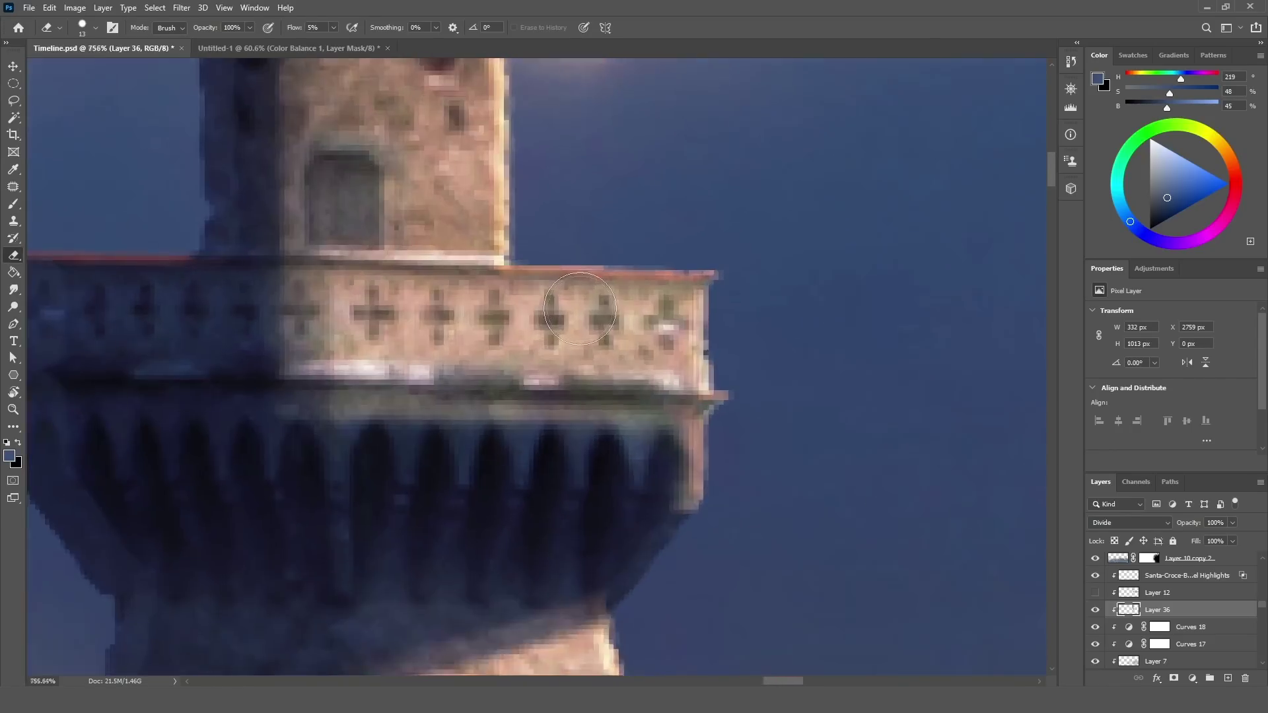
mouse_move(264, 357)
mouse_down()
mouse_move(253, 270)
mouse_move(211, 381)
mouse_up()
scroll(501, 257, down, 3)
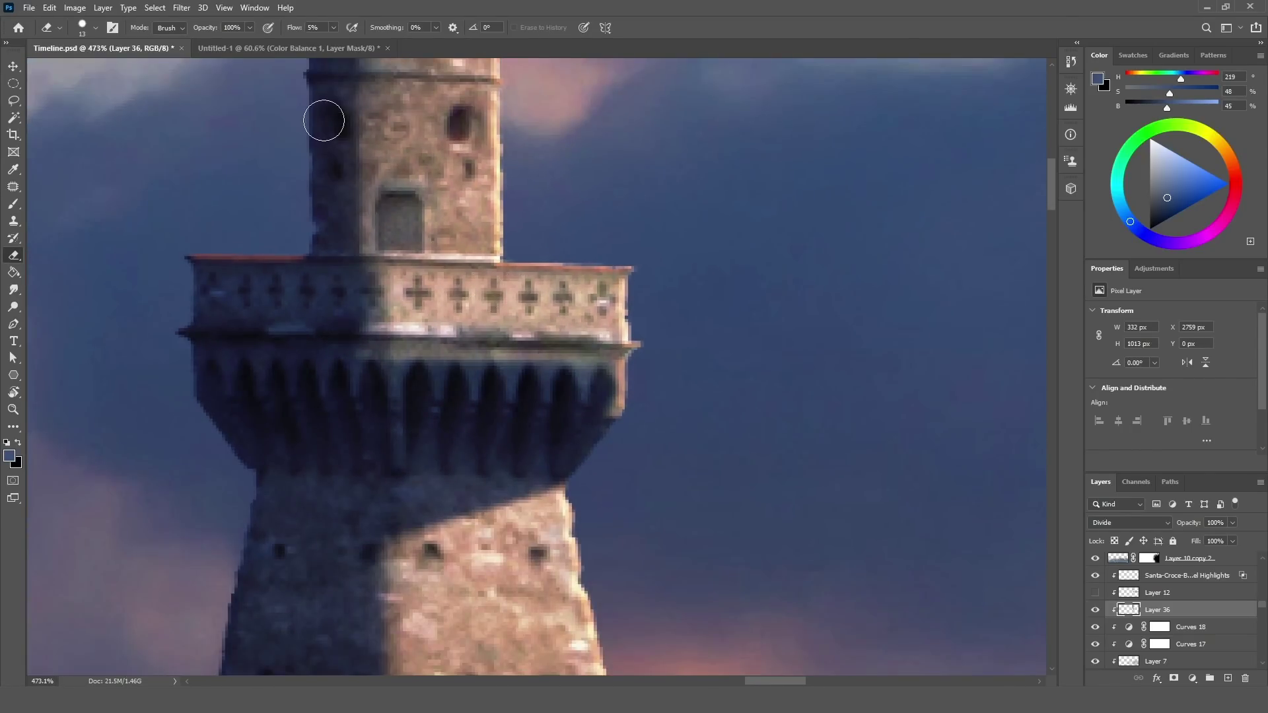
drag(323, 122, 319, 271)
Step: Erase the light from the door and window openings in the narrow shaft above the balcony
scroll(396, 379, up, 5)
mouse_move(443, 403)
mouse_down()
mouse_move(466, 426)
mouse_move(466, 384)
mouse_move(443, 351)
mouse_move(447, 410)
mouse_up()
drag(447, 410, 386, 413)
drag(554, 204, 555, 310)
mouse_move(607, 228)
mouse_down()
mouse_move(618, 261)
mouse_move(633, 256)
mouse_move(654, 195)
mouse_up()
click(660, 373)
click(634, 367)
scroll(589, 365, down, 3)
drag(589, 365, 590, 448)
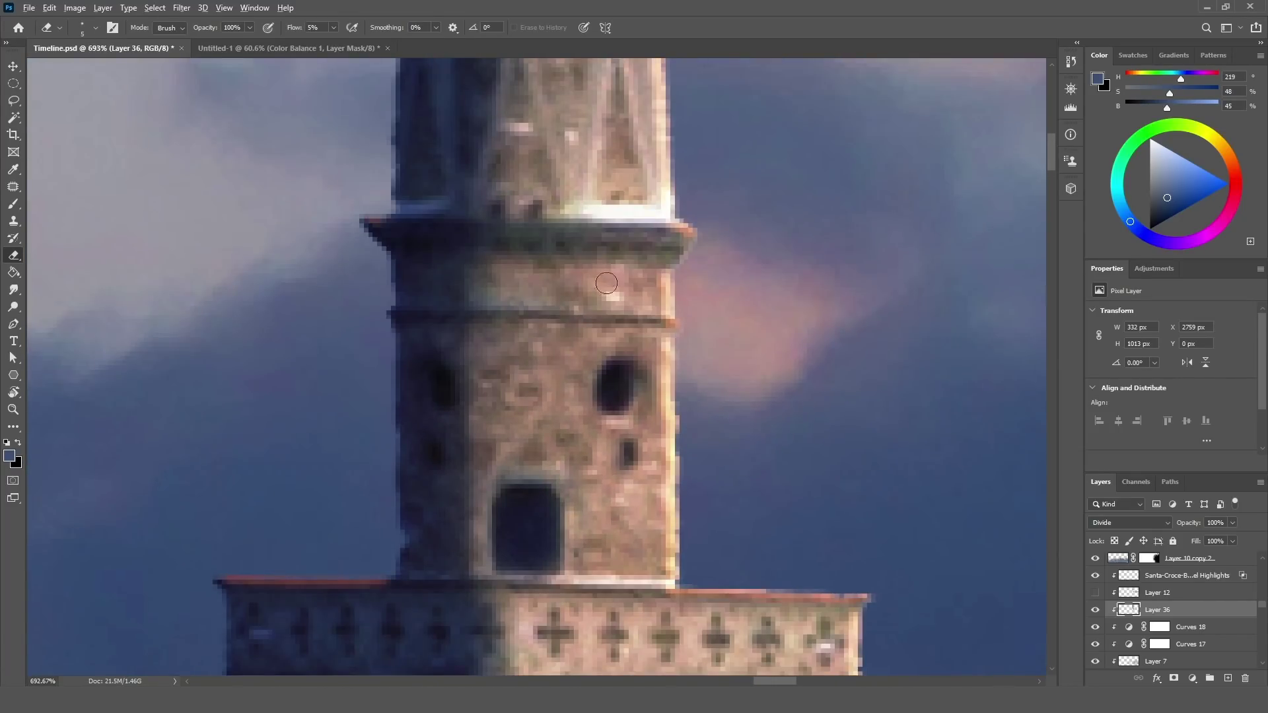
Step: Erase the light from the cornice below the spire and the thin moulding beneath it
scroll(609, 286, up, 6)
mouse_move(687, 369)
mouse_down()
mouse_move(771, 355)
mouse_move(311, 379)
mouse_move(279, 370)
mouse_move(693, 364)
mouse_move(557, 344)
mouse_up()
mouse_move(506, 239)
mouse_down()
mouse_move(726, 231)
mouse_move(396, 264)
mouse_move(340, 198)
mouse_move(646, 199)
mouse_up()
scroll(646, 201, down, 6)
scroll(654, 201, up, 3)
scroll(665, 190, up, 3)
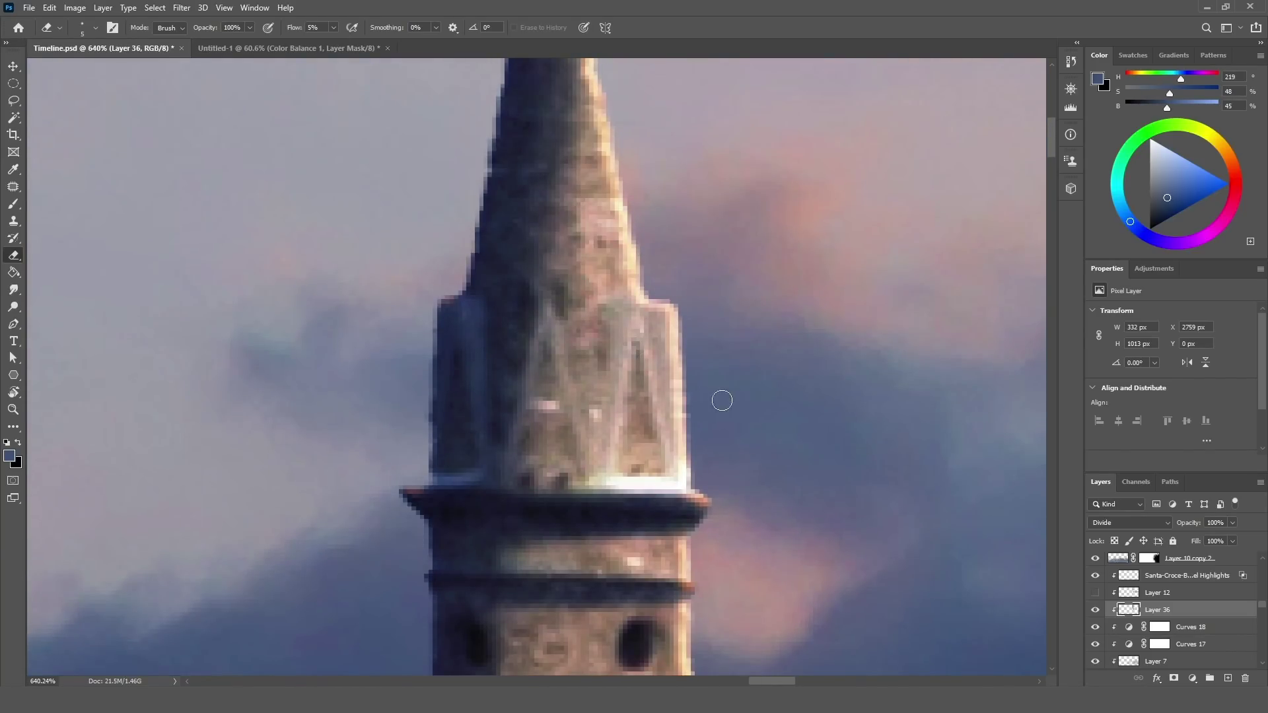
Step: Erase the light from the spire base's shaded side and its triangular niches, resizing the eraser as needed
scroll(594, 453, up, 4)
mouse_move(597, 407)
mouse_down()
mouse_move(654, 546)
mouse_move(621, 198)
mouse_move(647, 357)
mouse_move(572, 518)
mouse_move(613, 554)
mouse_move(552, 260)
mouse_move(523, 588)
mouse_move(538, 561)
mouse_move(538, 581)
mouse_move(569, 585)
mouse_move(634, 635)
mouse_move(592, 526)
mouse_move(552, 280)
mouse_move(549, 547)
mouse_up()
scroll(579, 524, down, 3)
scroll(566, 517, up, 2)
alt+right_click(589, 560)
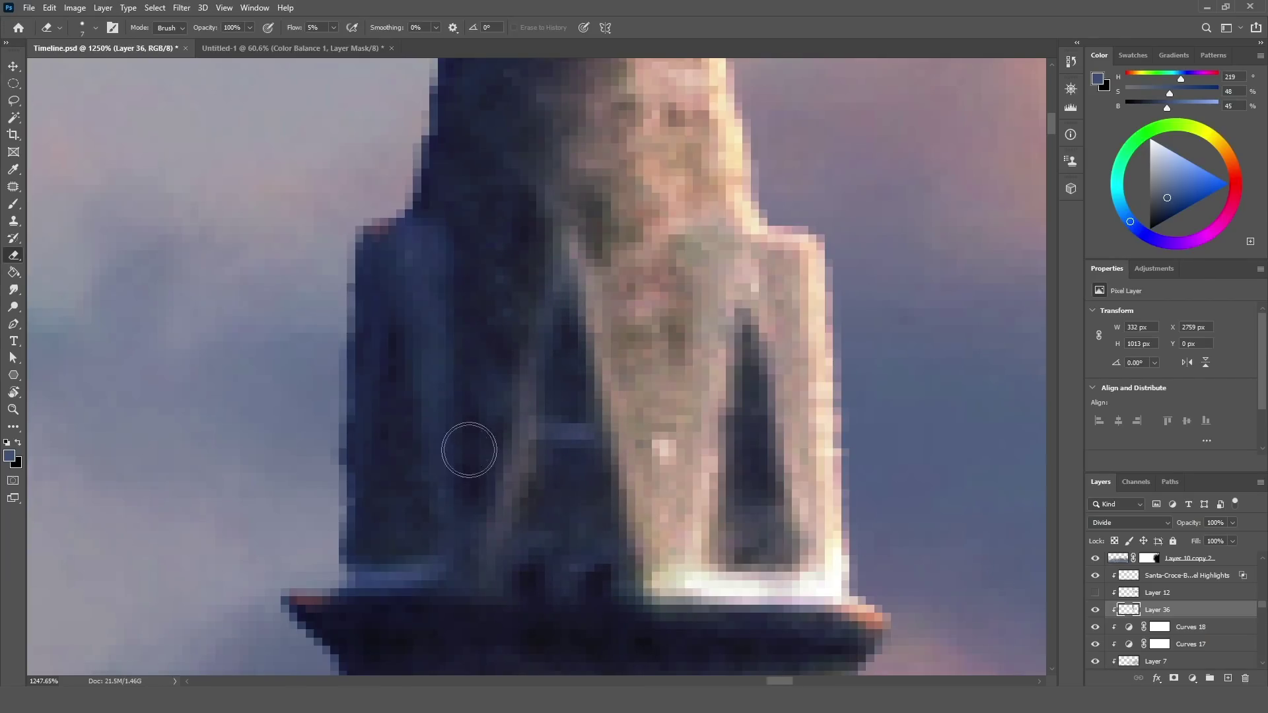
scroll(469, 449, down, 3)
scroll(607, 350, up, 3)
alt+right_click(572, 491)
scroll(569, 488, down, 2)
mouse_move(563, 469)
mouse_down()
mouse_move(553, 572)
mouse_move(563, 231)
mouse_move(570, 307)
mouse_move(544, 400)
mouse_move(556, 570)
mouse_move(573, 441)
mouse_up()
alt+right_click(570, 306)
alt+right_click(654, 330)
drag(654, 336, 683, 565)
Step: Paint thin streaks of light on the edges of the balcony's rightmost corbels with a very small brush
scroll(630, 369, down, 8)
scroll(688, 497, up, 2)
scroll(764, 588, down, 1)
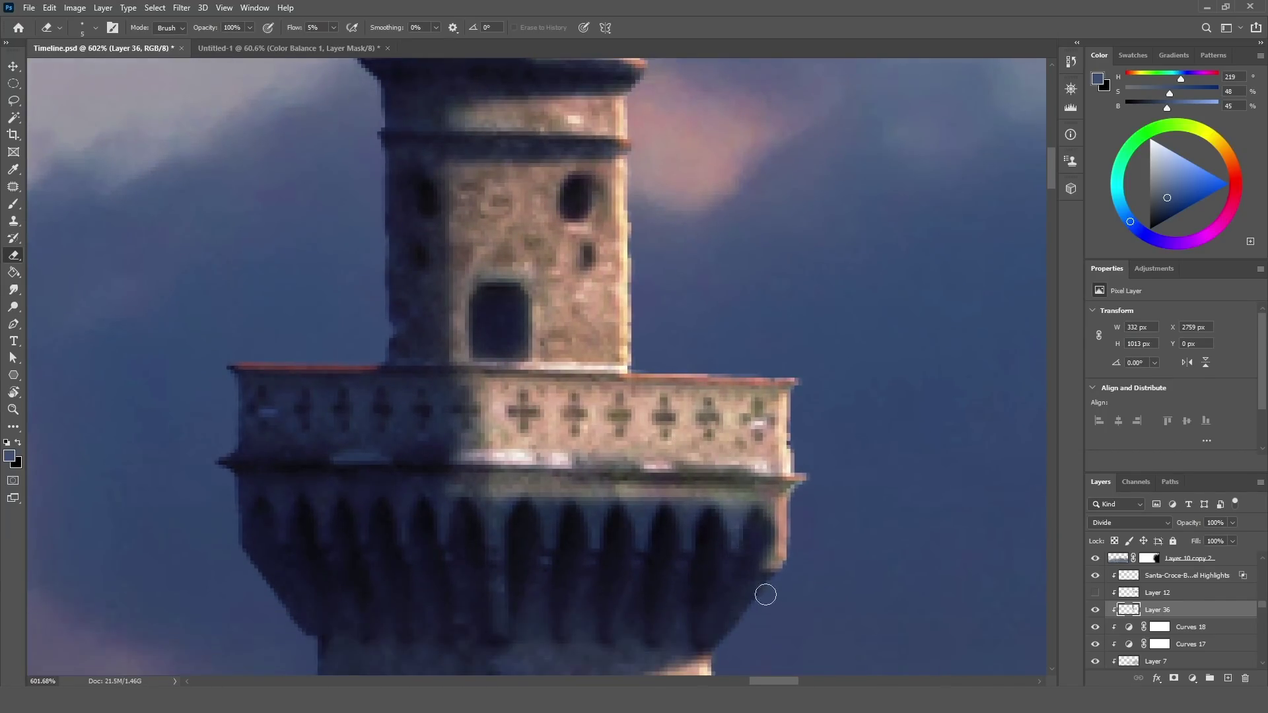
scroll(763, 588, down, 2)
scroll(807, 558, up, 3)
mouse_move(729, 291)
mouse_down()
mouse_move(606, 260)
mouse_move(210, 250)
mouse_move(416, 249)
mouse_move(484, 274)
mouse_move(600, 249)
mouse_move(665, 251)
mouse_up()
key(b)
drag(719, 428, 415, 392)
key(bracketright)
key(bracketright)
key(bracketright)
mouse_move(634, 504)
mouse_down()
mouse_move(693, 337)
mouse_move(676, 421)
mouse_move(697, 318)
mouse_up()
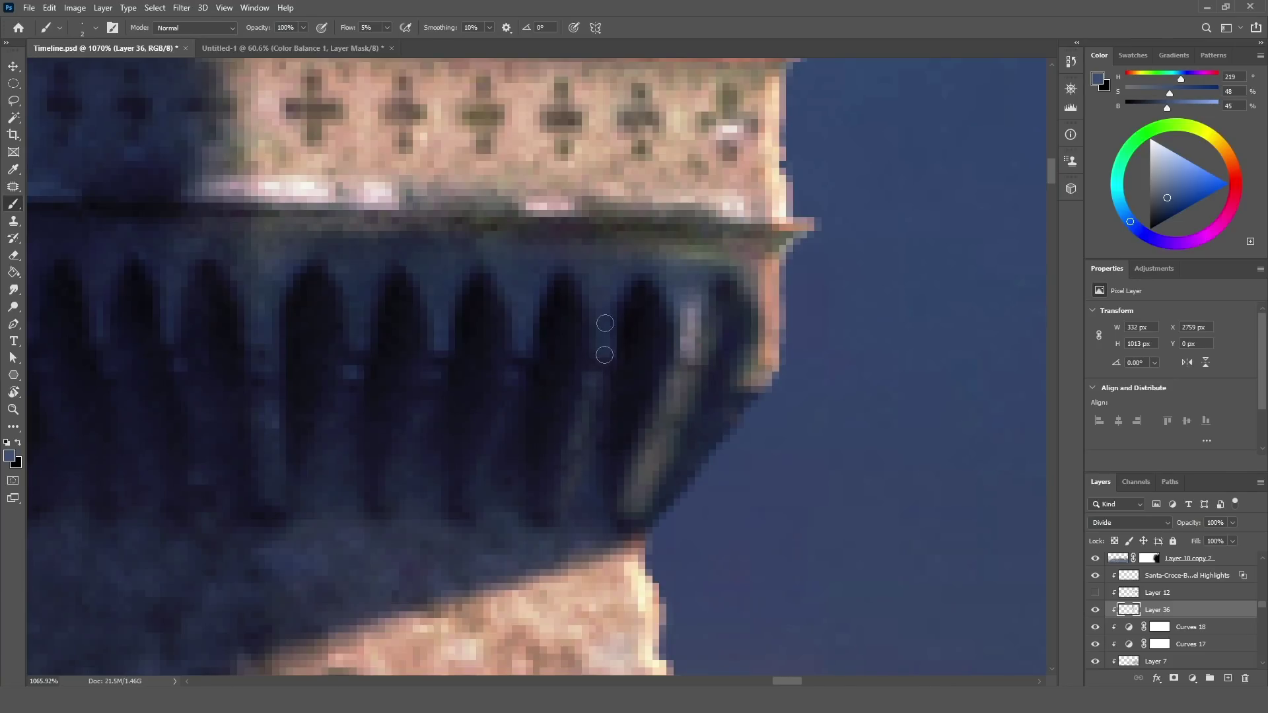
drag(604, 359, 612, 308)
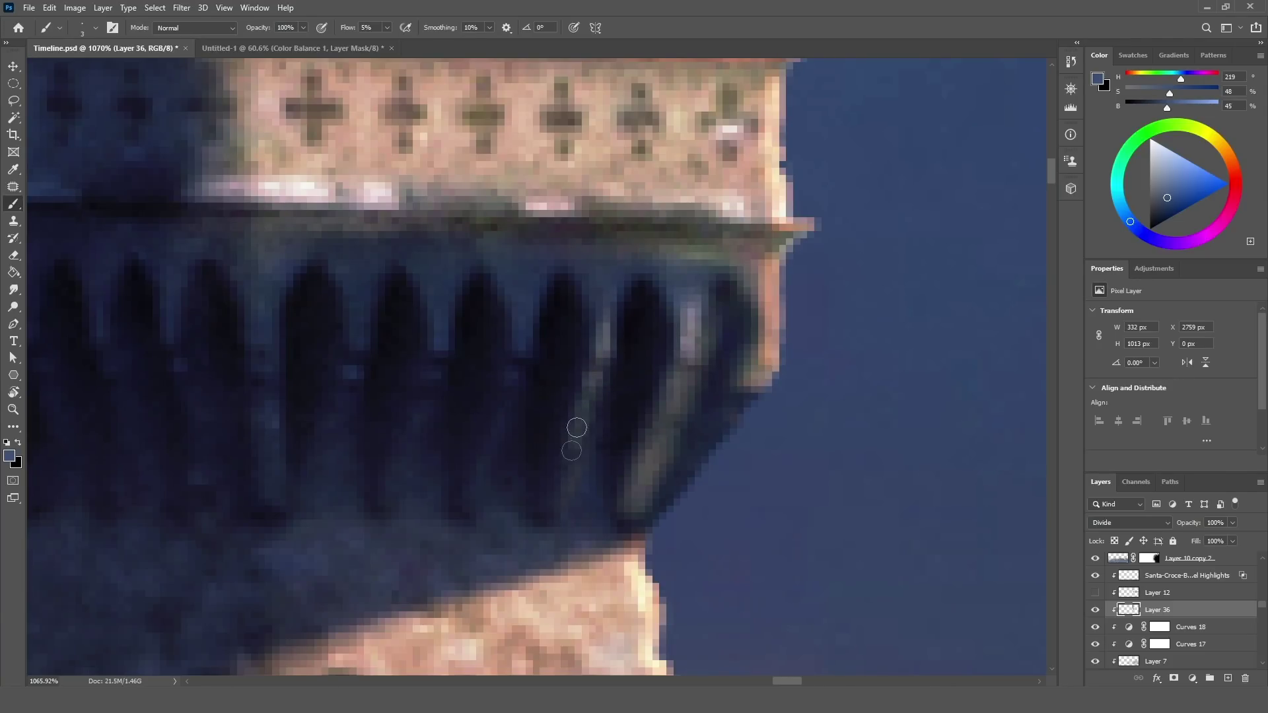
Step: Raise the brush flow to 23% and paint light streaks along the remaining corbels on the lit side
click(386, 28)
click(398, 44)
mouse_move(561, 478)
mouse_down()
mouse_move(595, 433)
mouse_move(606, 321)
mouse_up()
mouse_move(468, 503)
mouse_down()
mouse_move(533, 289)
mouse_move(531, 309)
mouse_up()
mouse_move(396, 485)
mouse_down()
mouse_move(453, 370)
mouse_move(435, 360)
mouse_up()
drag(316, 492, 365, 270)
drag(271, 487, 282, 269)
scroll(438, 367, down, 10)
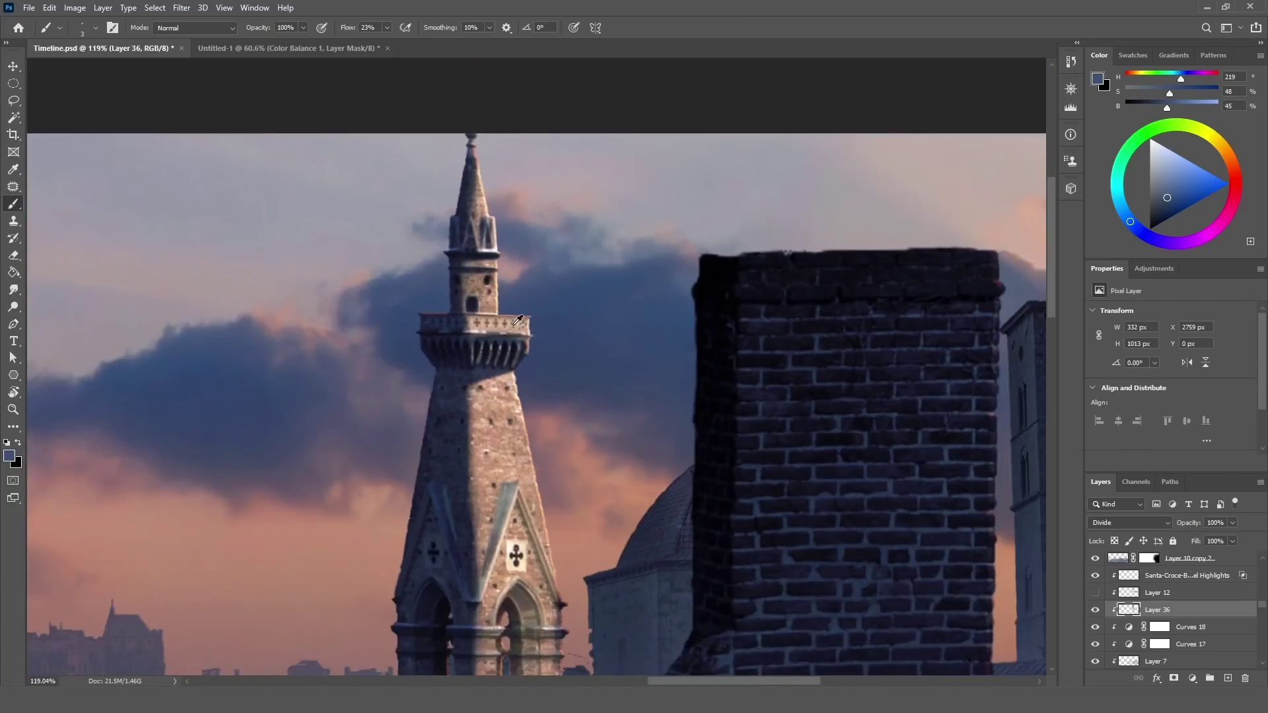
Step: Paint light on the outermost right corbel with a larger brush and trim it with a small eraser
scroll(513, 325, up, 8)
alt+right_click(496, 365)
mouse_move(502, 363)
mouse_down()
mouse_move(591, 370)
mouse_move(604, 449)
mouse_move(628, 409)
mouse_up()
key(e)
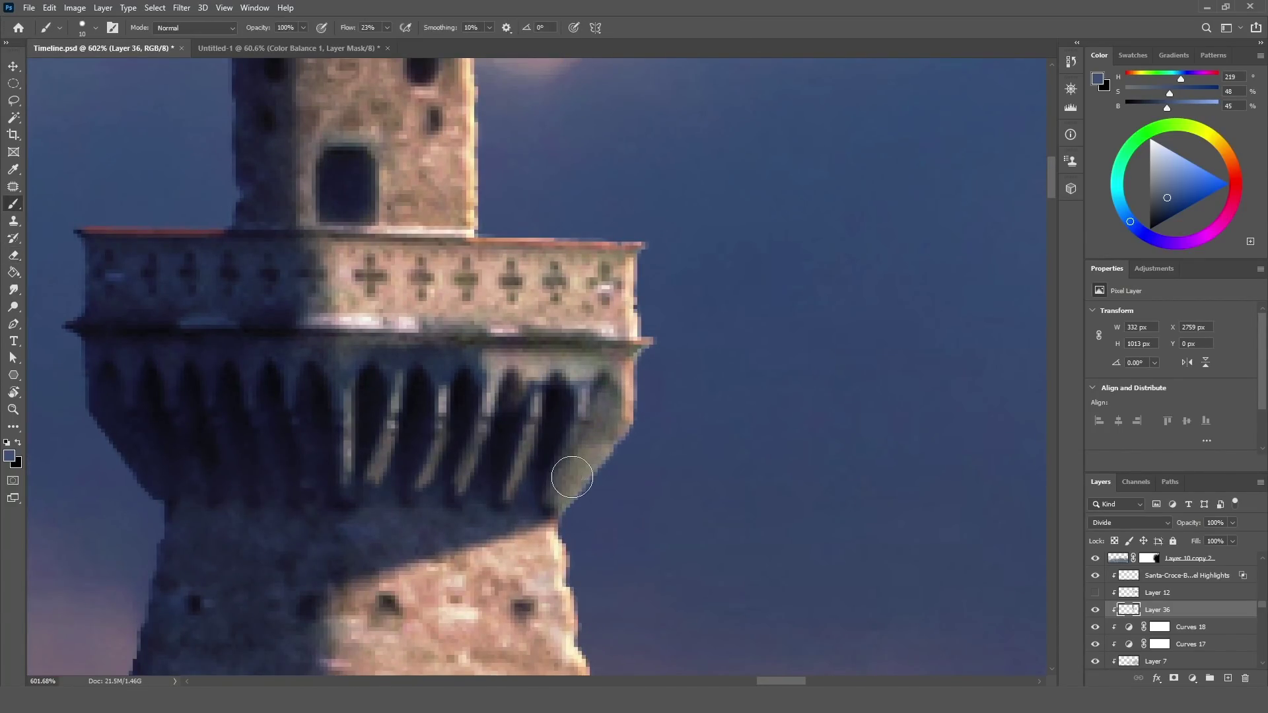
alt+right_click(580, 456)
drag(587, 440, 560, 491)
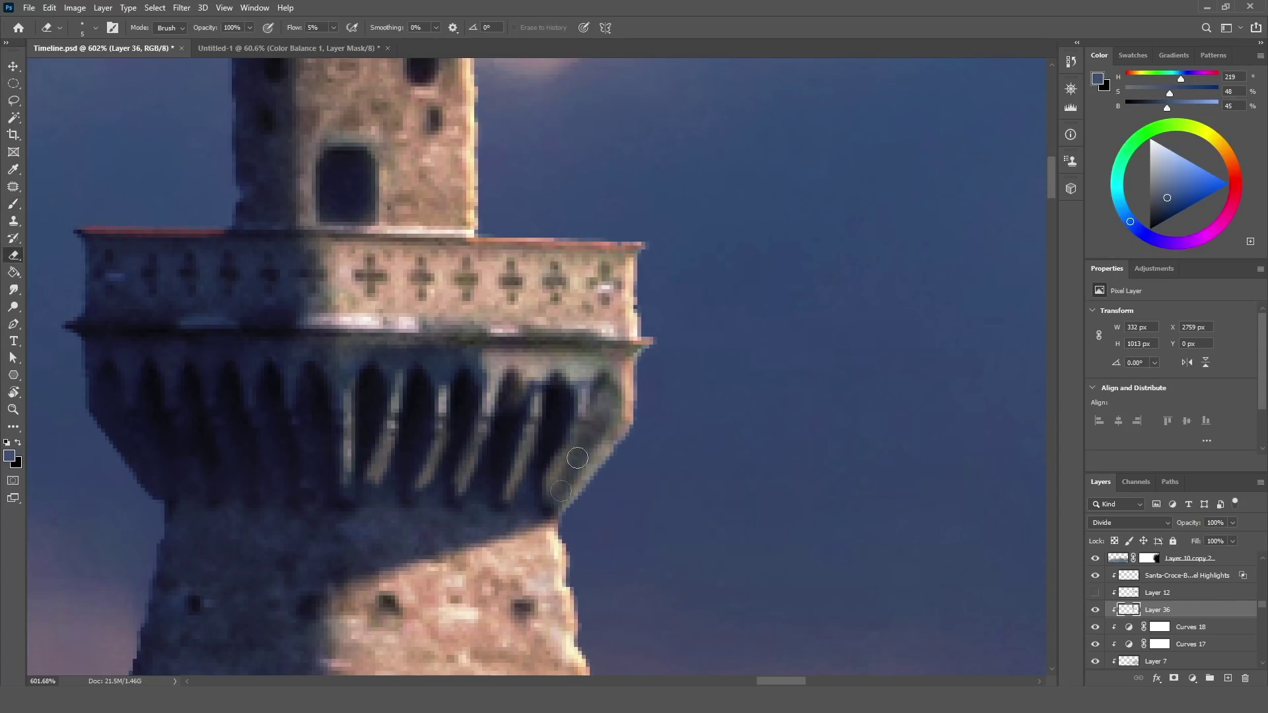
drag(558, 440, 560, 485)
scroll(570, 403, down, 12)
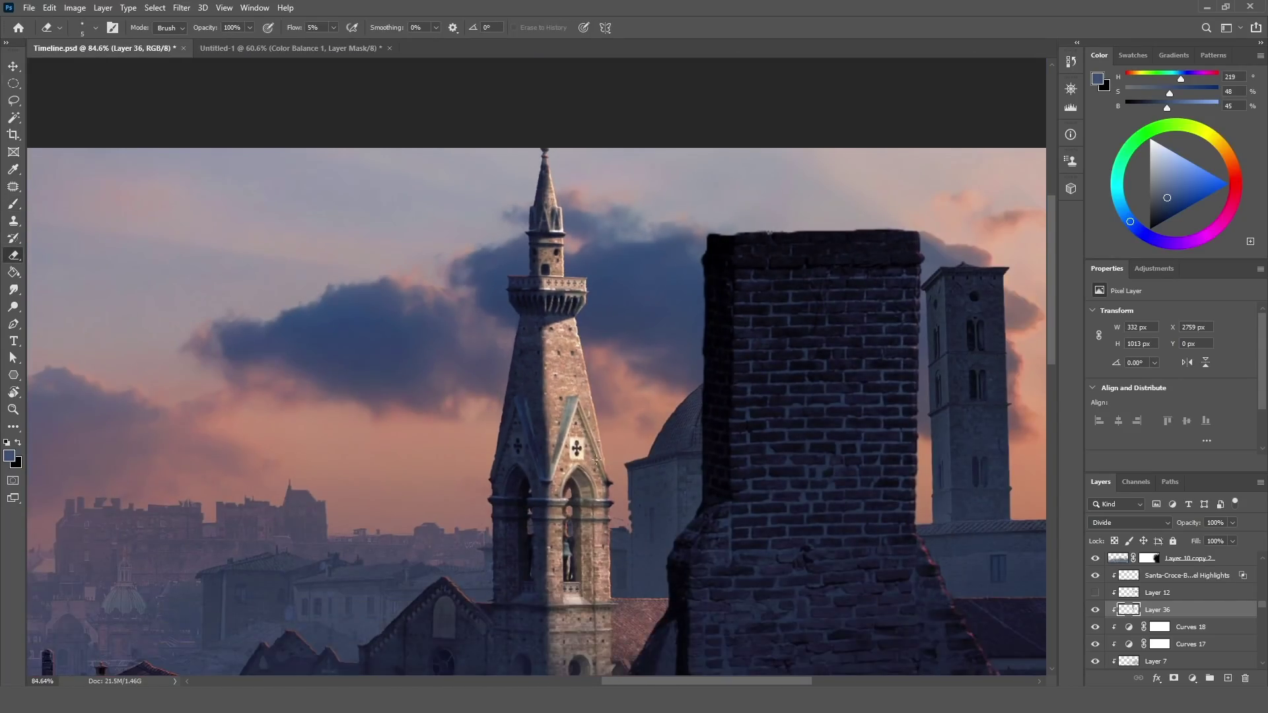
Step: Erase the light along the left slope of the tower's lit gable to cast a diagonal shadow
scroll(551, 508, up, 5)
scroll(584, 336, up, 3)
alt+right_click(587, 334)
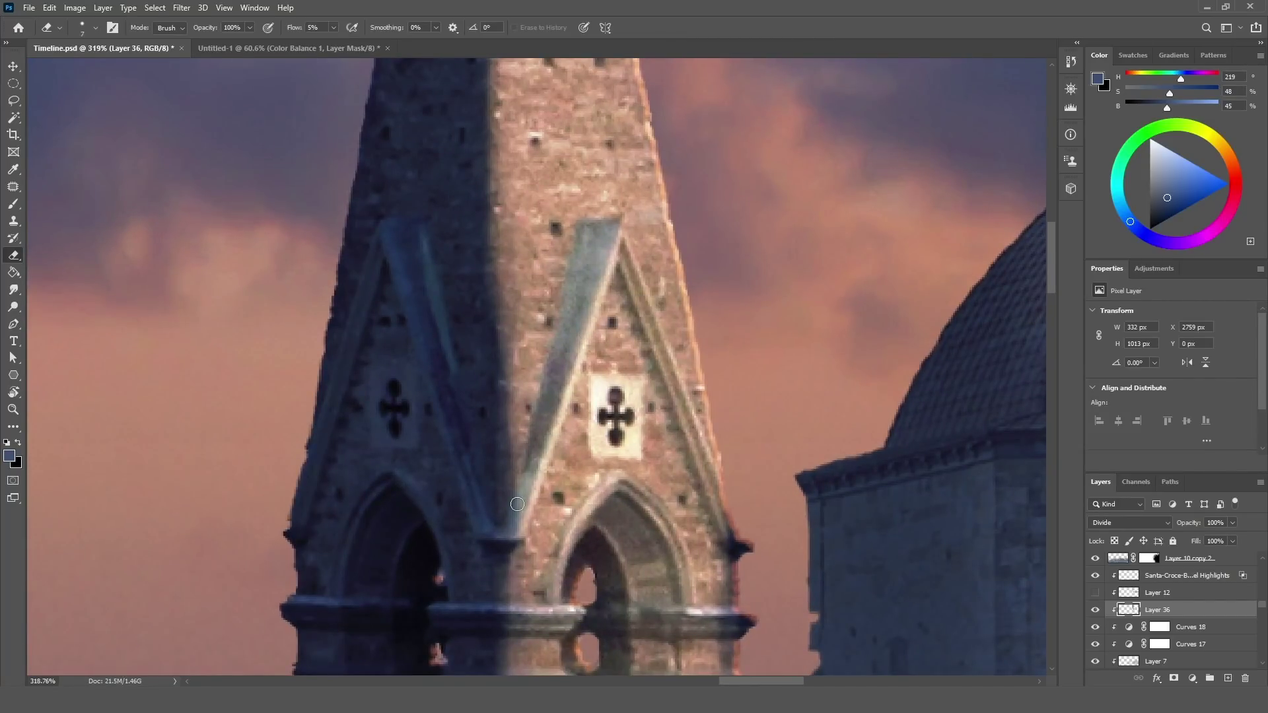
alt+right_click(538, 417)
drag(581, 231, 411, 555)
alt+right_click(518, 375)
drag(572, 243, 484, 407)
mouse_move(566, 305)
mouse_down()
mouse_move(509, 388)
mouse_move(555, 336)
mouse_move(515, 445)
mouse_move(554, 333)
mouse_up()
alt+right_click(576, 267)
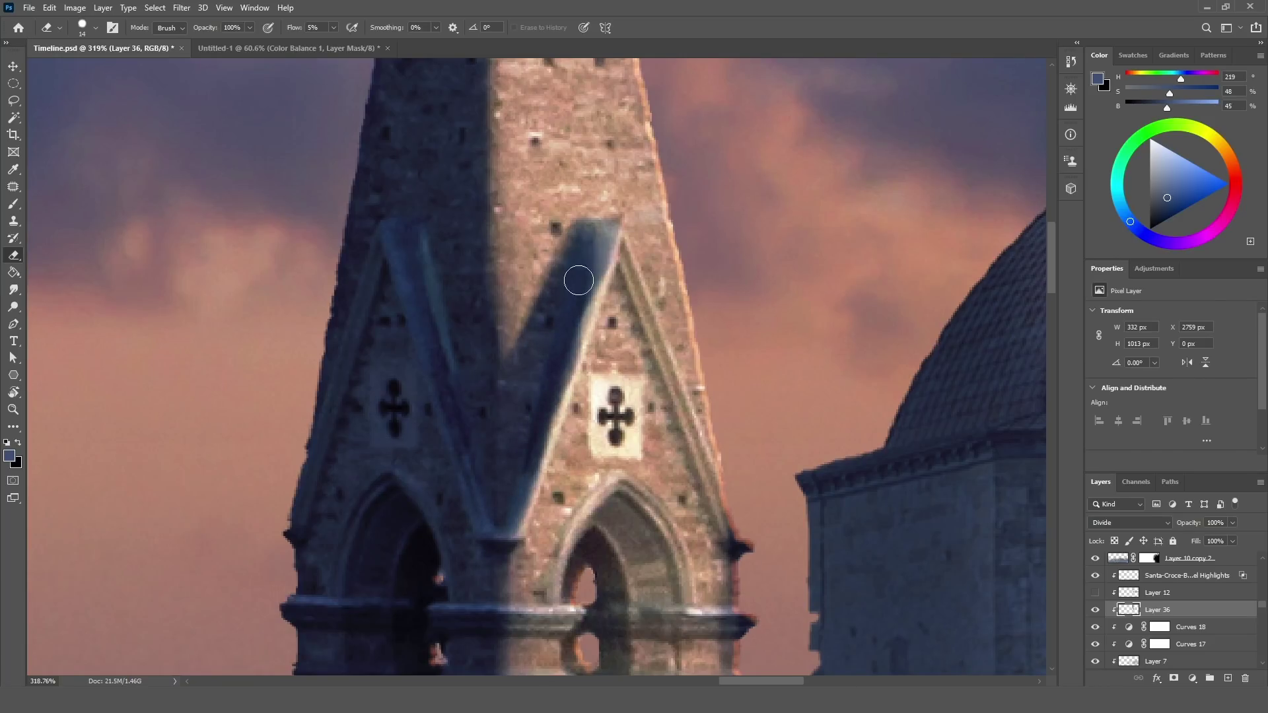
Step: Erase the light beneath the right slope of the lit gable, beside the cross-shaped opening
scroll(715, 510, up, 3)
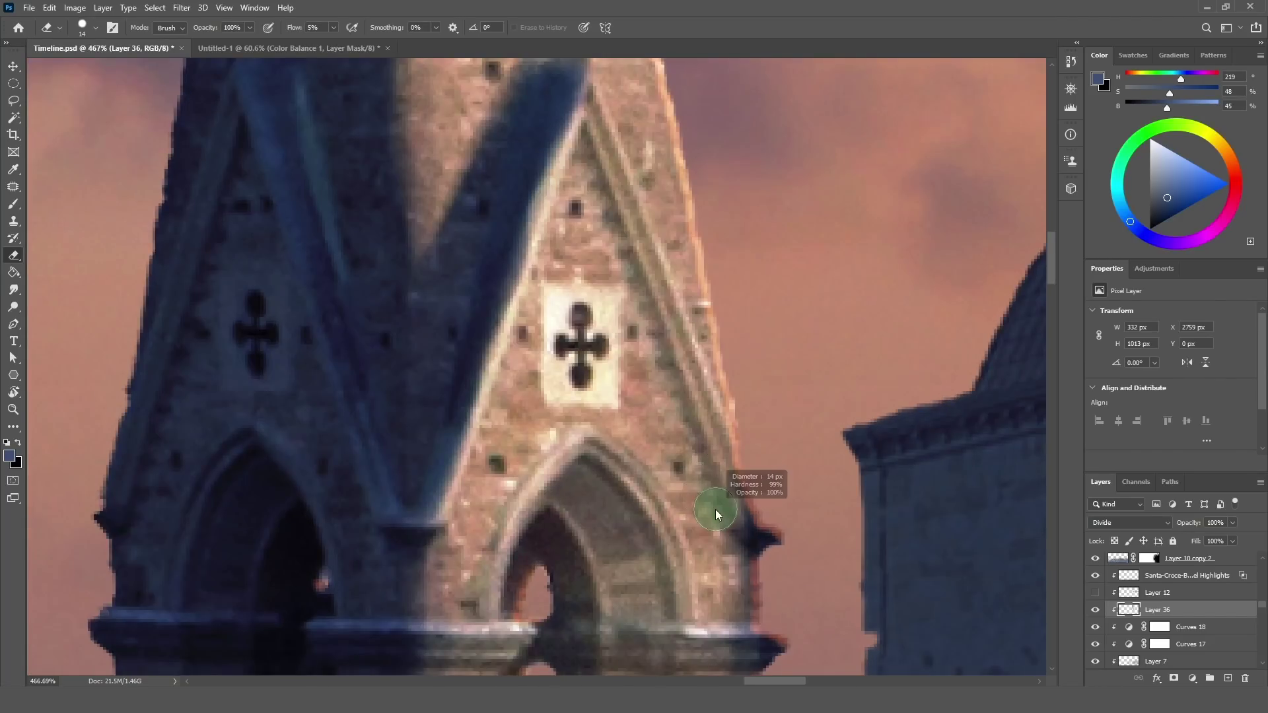
mouse_move(736, 495)
mouse_down()
mouse_move(697, 446)
mouse_move(679, 483)
mouse_move(719, 515)
mouse_move(546, 175)
mouse_move(580, 204)
mouse_move(584, 108)
mouse_move(688, 422)
mouse_move(719, 469)
mouse_move(594, 178)
mouse_move(592, 145)
mouse_move(546, 199)
mouse_move(554, 176)
mouse_up()
key(b)
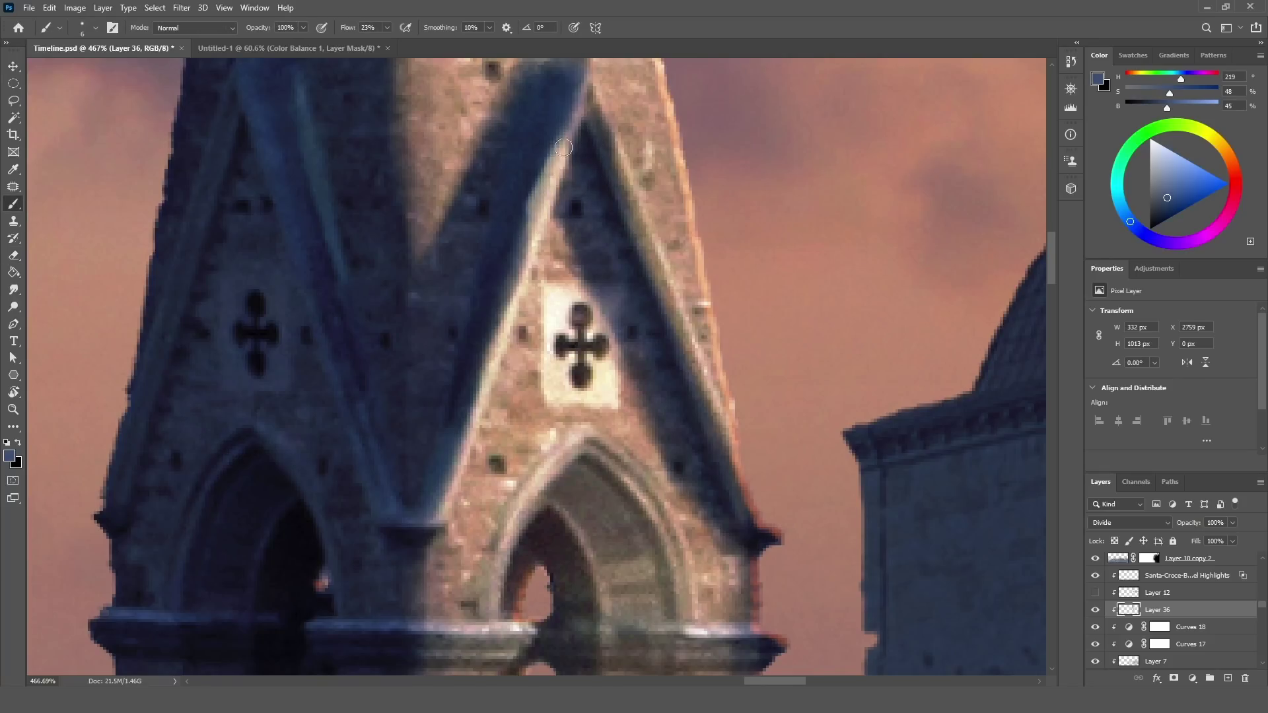
scroll(554, 176, down, 7)
scroll(622, 246, down, 4)
scroll(628, 341, up, 4)
scroll(628, 341, up, 2)
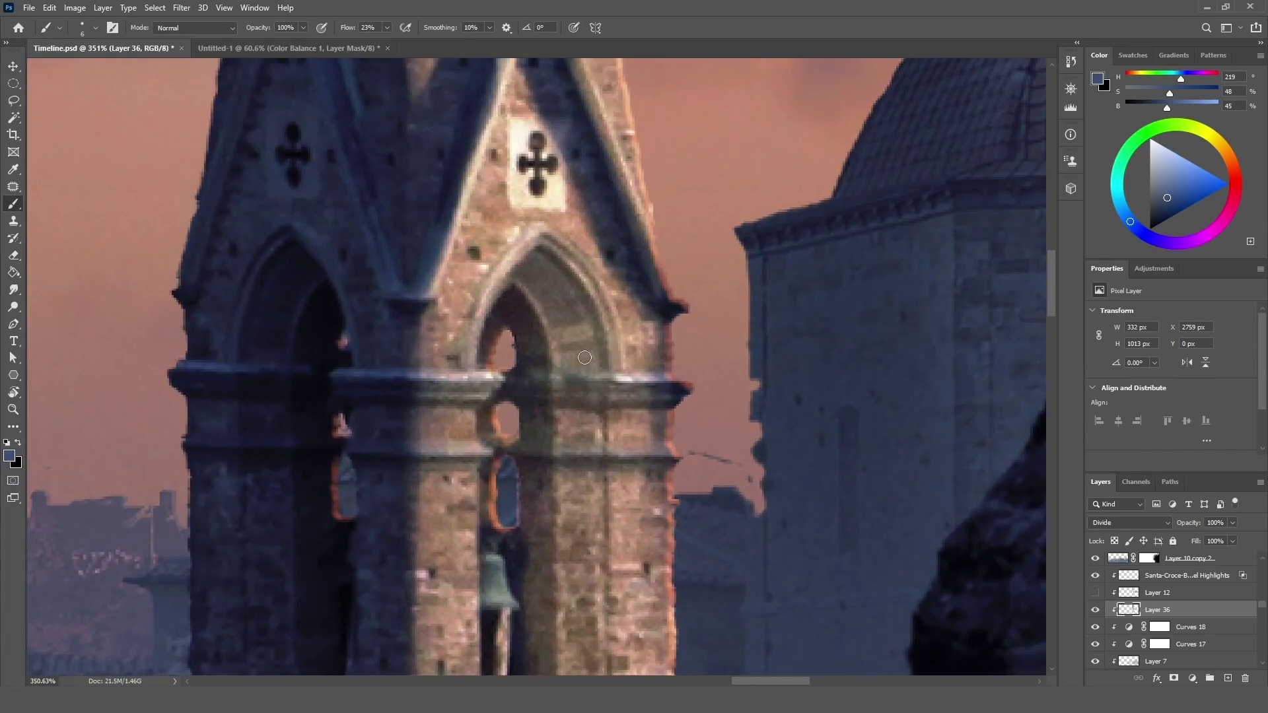
Step: Erase the light from the inner wall of the pointed arch below the lit gable
key(e)
mouse_move(573, 330)
mouse_down()
mouse_move(580, 426)
mouse_move(555, 294)
mouse_move(579, 416)
mouse_up()
scroll(556, 374, down, 3)
mouse_move(556, 375)
mouse_down()
mouse_move(570, 351)
mouse_move(564, 507)
mouse_move(590, 341)
mouse_move(585, 564)
mouse_move(584, 379)
mouse_move(567, 531)
mouse_move(566, 370)
mouse_up()
scroll(574, 537, down, 2)
scroll(565, 356, up, 3)
drag(566, 297, 555, 295)
scroll(556, 294, up, 1)
scroll(556, 294, up, 4)
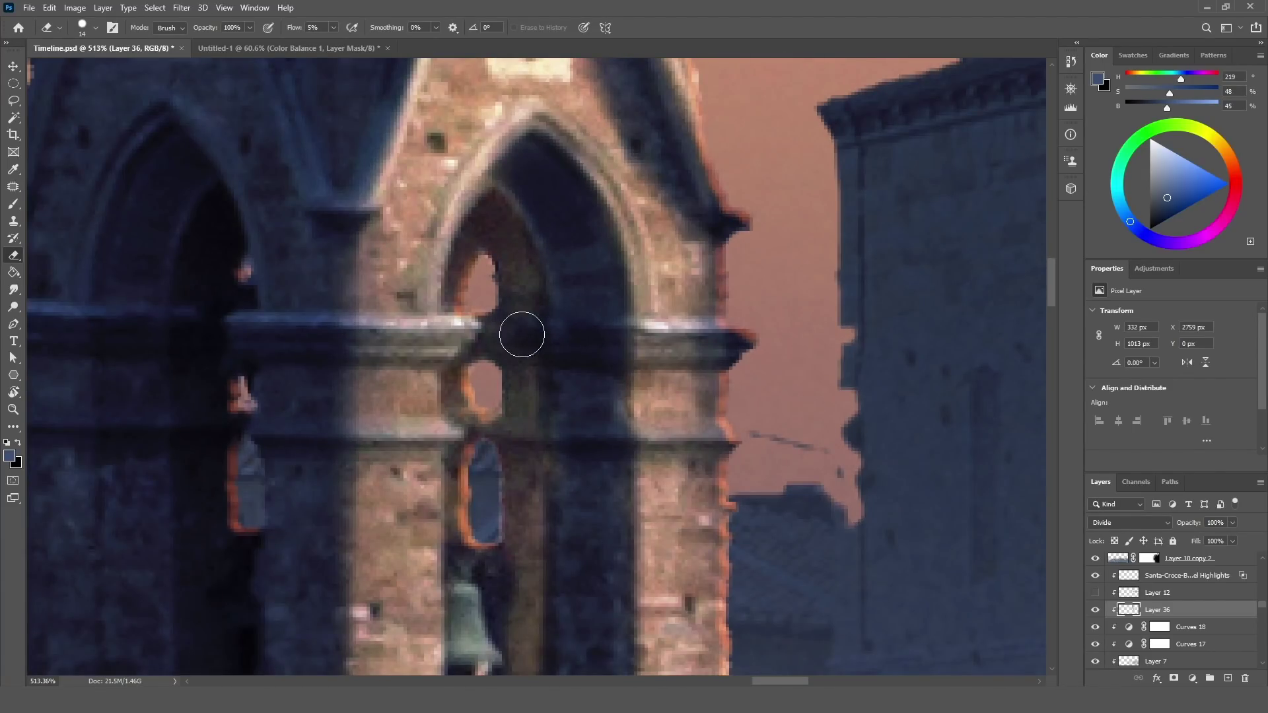
mouse_move(543, 295)
mouse_down()
mouse_move(539, 261)
mouse_move(498, 208)
mouse_move(522, 217)
mouse_move(479, 305)
mouse_move(490, 262)
mouse_up()
Step: Erase the light from the bell and the interior of the opening around it with a larger eraser
scroll(489, 264, down, 1)
mouse_move(493, 323)
mouse_down()
mouse_move(498, 304)
mouse_move(506, 421)
mouse_move(542, 390)
mouse_move(552, 429)
mouse_up()
scroll(536, 403, down, 2)
scroll(529, 405, down, 7)
scroll(529, 475, up, 6)
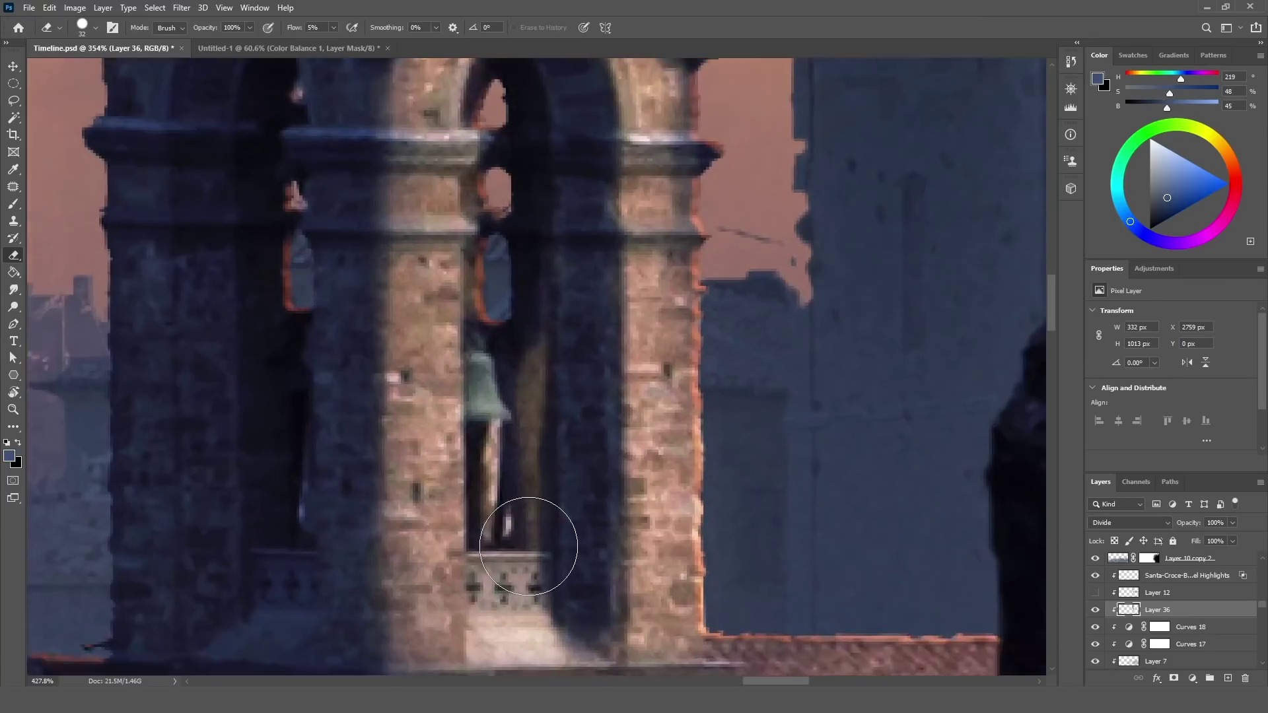
mouse_move(527, 361)
mouse_down()
mouse_move(518, 459)
mouse_move(509, 352)
mouse_up()
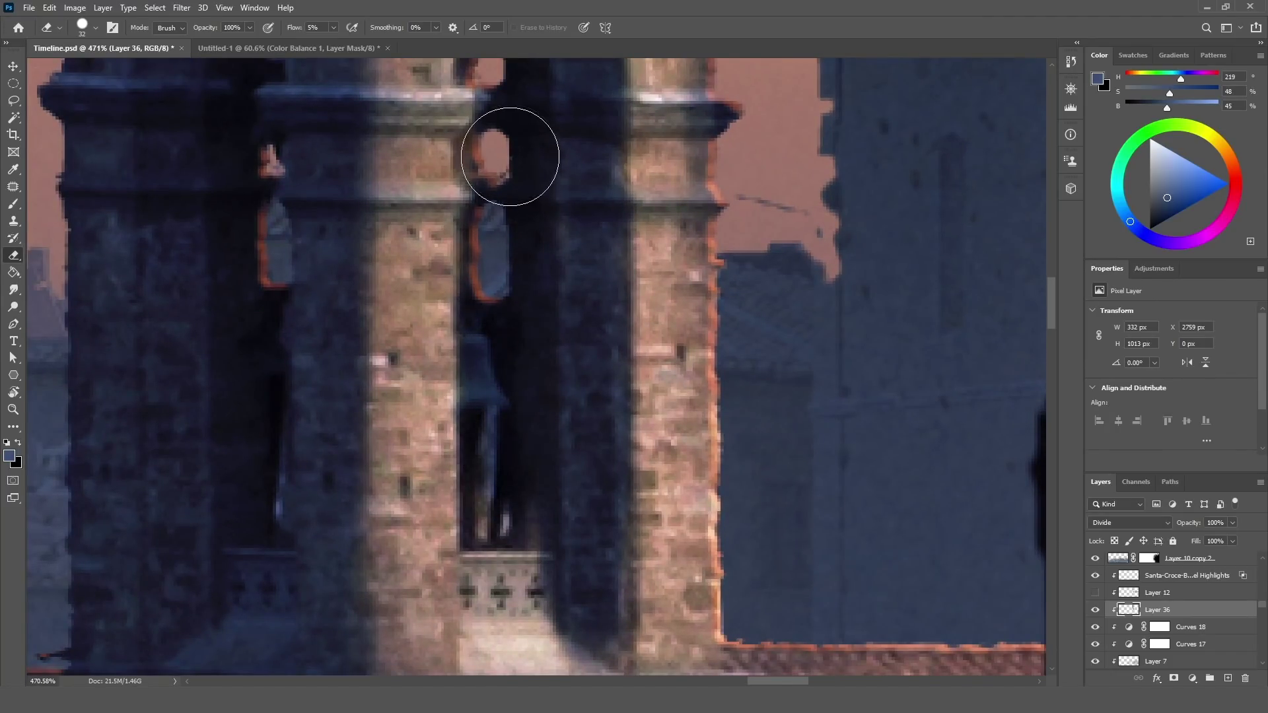
Step: Erase the light from the balustrade and sloped ledge beneath the bell, and along the inner edge of the adjoining pillar
scroll(531, 329, down, 6)
scroll(537, 464, up, 4)
mouse_move(528, 473)
mouse_down()
mouse_move(540, 490)
mouse_move(509, 466)
mouse_move(518, 506)
mouse_move(502, 544)
mouse_up()
scroll(596, 567, up, 4)
drag(591, 549, 575, 549)
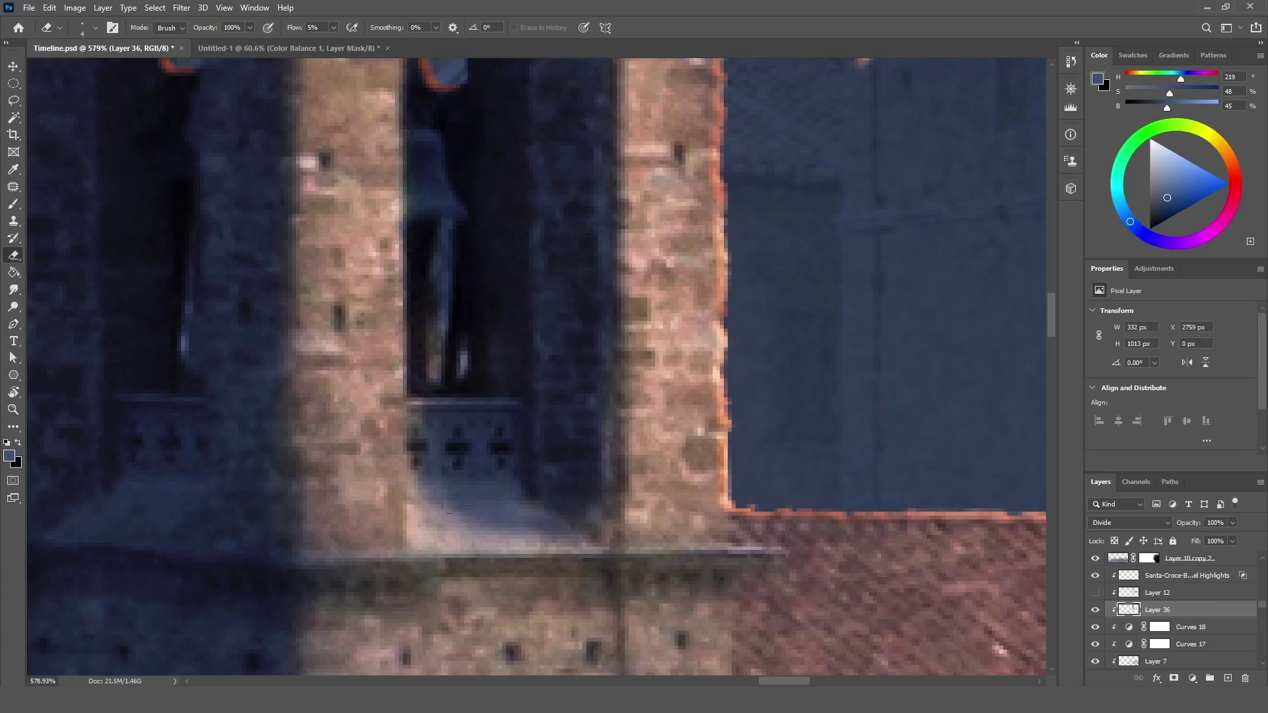
mouse_move(517, 531)
mouse_down()
mouse_move(533, 532)
mouse_move(518, 495)
mouse_move(555, 518)
mouse_move(587, 465)
mouse_move(597, 498)
mouse_move(555, 496)
mouse_up()
drag(414, 483, 418, 390)
scroll(504, 445, down, 4)
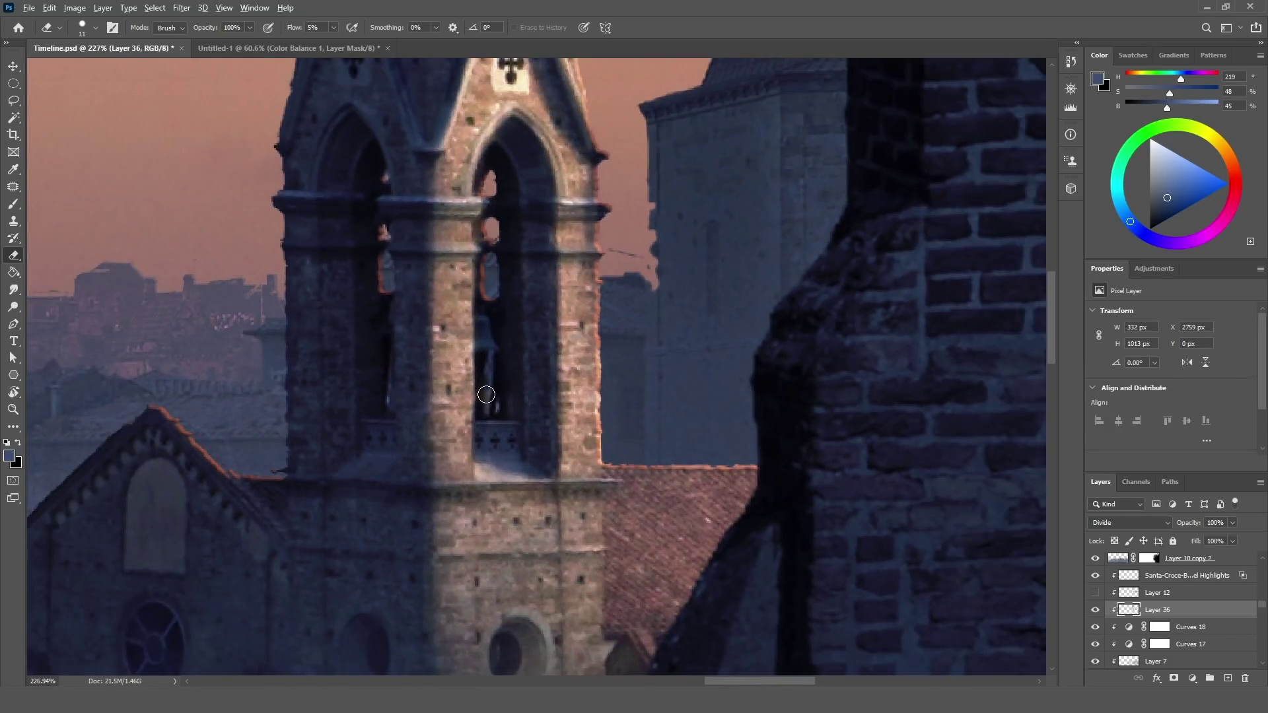
Step: Erase light along the mouldings and edges of the bell tower's lit pillars to restore their fine shadows
scroll(506, 384, down, 4)
scroll(504, 332, up, 7)
mouse_move(509, 329)
mouse_down()
mouse_move(421, 355)
mouse_move(511, 323)
mouse_move(422, 333)
mouse_move(463, 325)
mouse_up()
drag(490, 418, 401, 430)
scroll(511, 366, down, 4)
scroll(652, 348, up, 4)
mouse_move(654, 348)
mouse_down()
mouse_move(668, 348)
mouse_move(590, 352)
mouse_move(591, 371)
mouse_up()
mouse_move(599, 438)
mouse_down()
mouse_move(652, 437)
mouse_move(569, 461)
mouse_up()
scroll(608, 330, down, 5)
scroll(622, 488, down, 3)
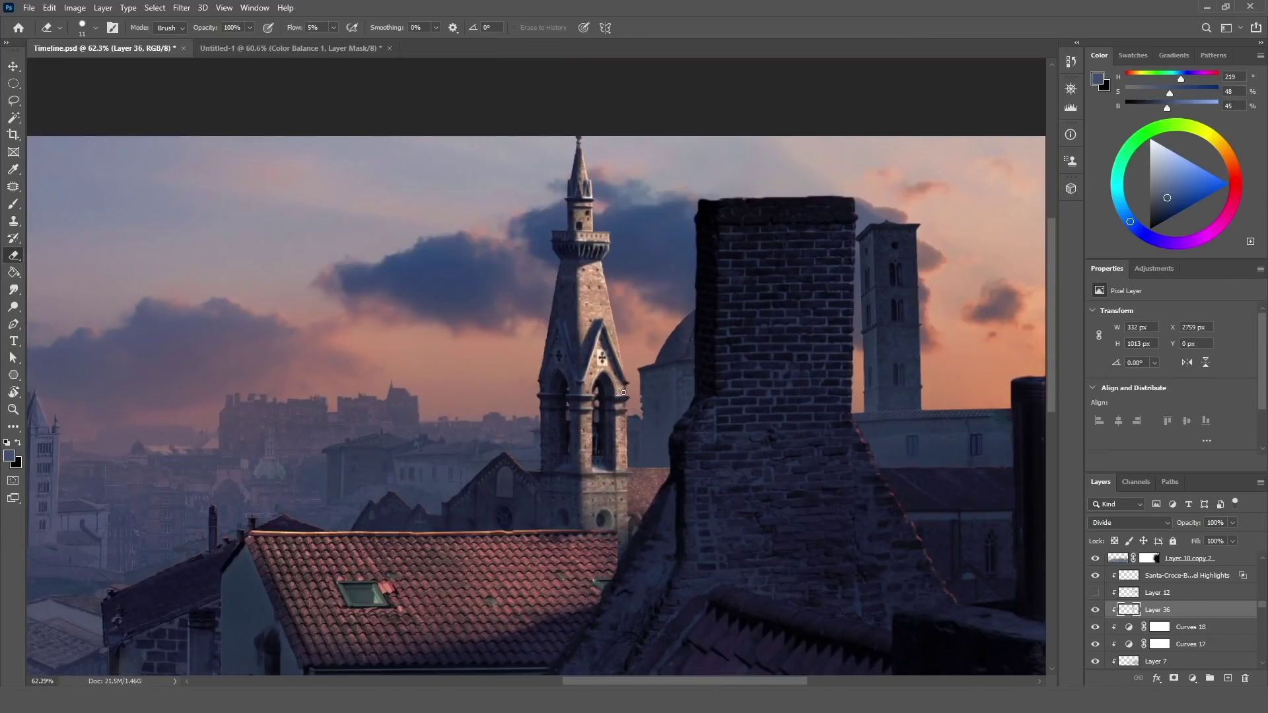
Step: Erase the light inside the tower's round window and in a straight vertical line along the lower block's corner
scroll(619, 499, up, 7)
mouse_move(586, 573)
mouse_down()
mouse_move(615, 576)
mouse_move(591, 589)
mouse_up()
drag(654, 513, 632, 513)
drag(628, 605, 636, 605)
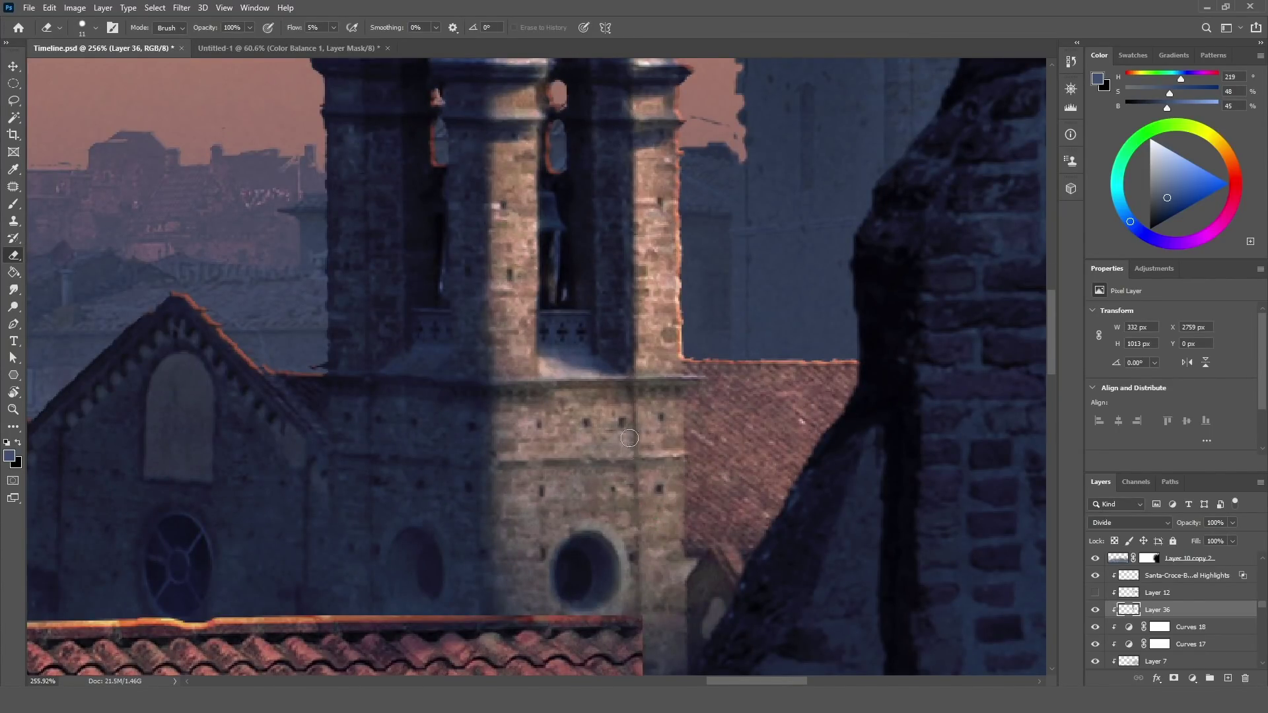
shift+click(629, 409)
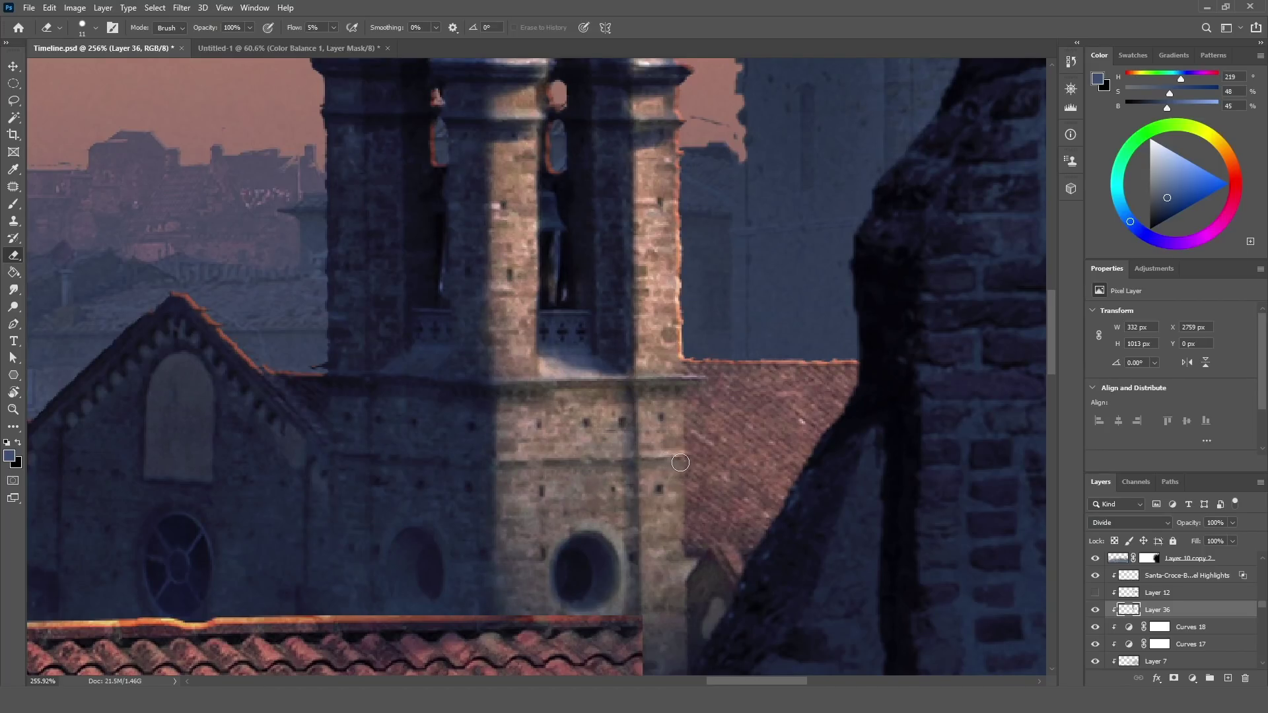
Step: Erase straight horizontal shadow lines beneath the string course and the cornice of the tower's lower block
drag(495, 471, 674, 468)
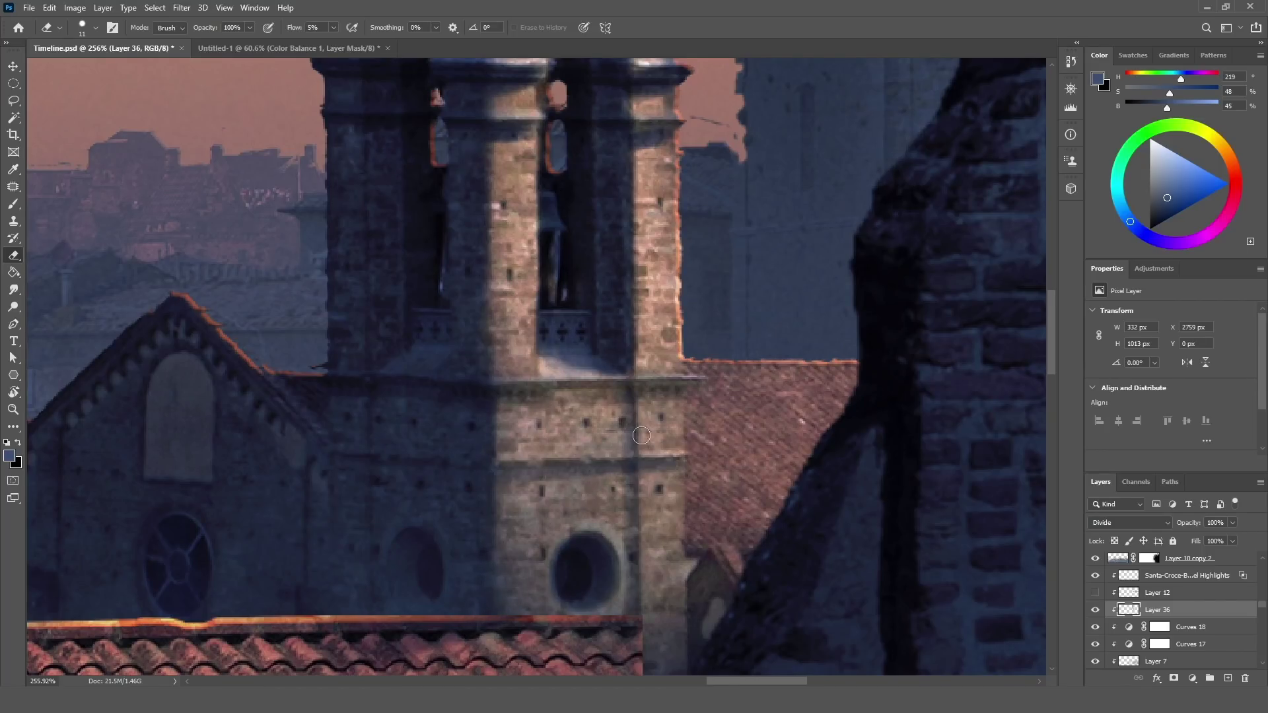
shift+click(490, 400)
drag(572, 392, 659, 388)
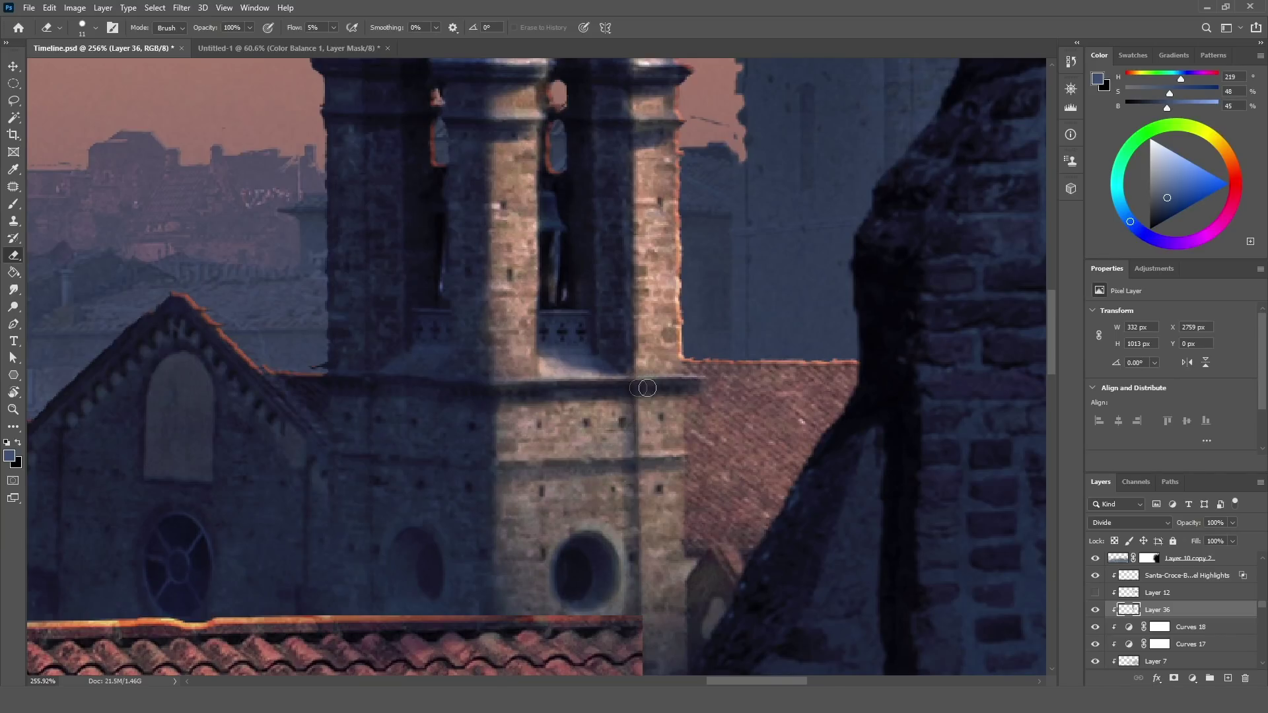
scroll(455, 384, down, 10)
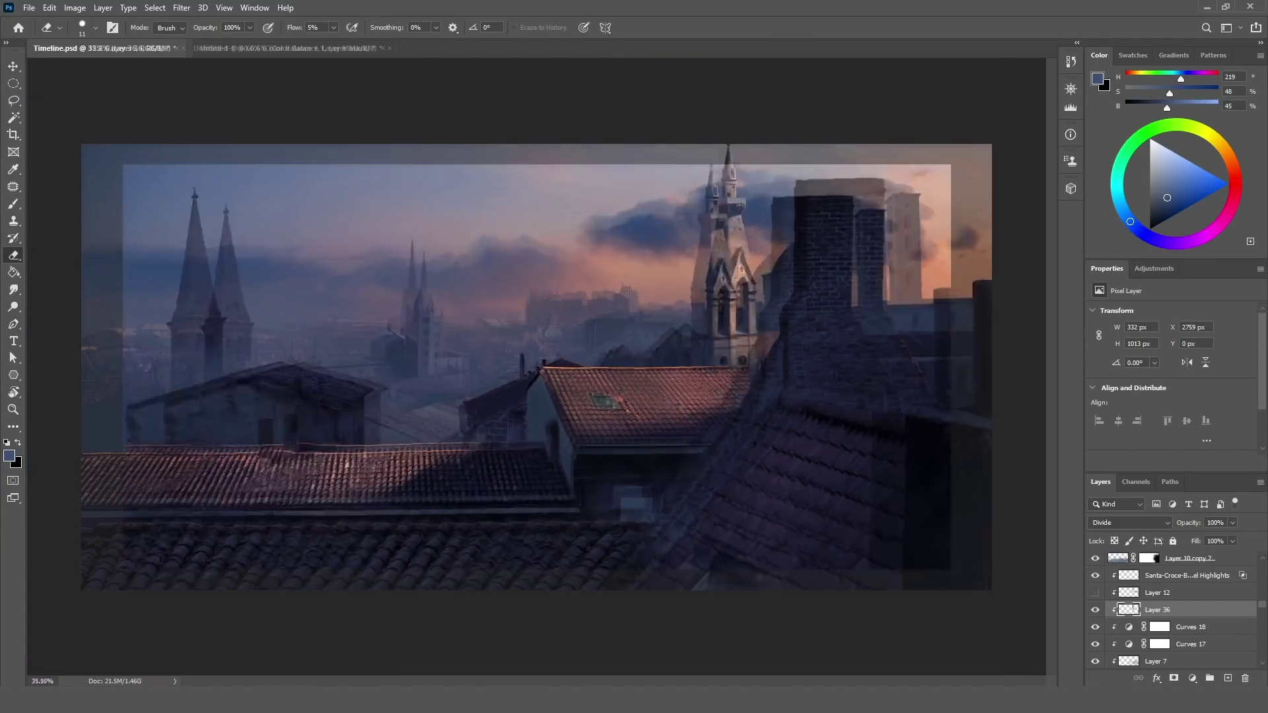
Step: Lasso a loose selection around the whole bell tower
scroll(687, 287, up, 3)
click(15, 101)
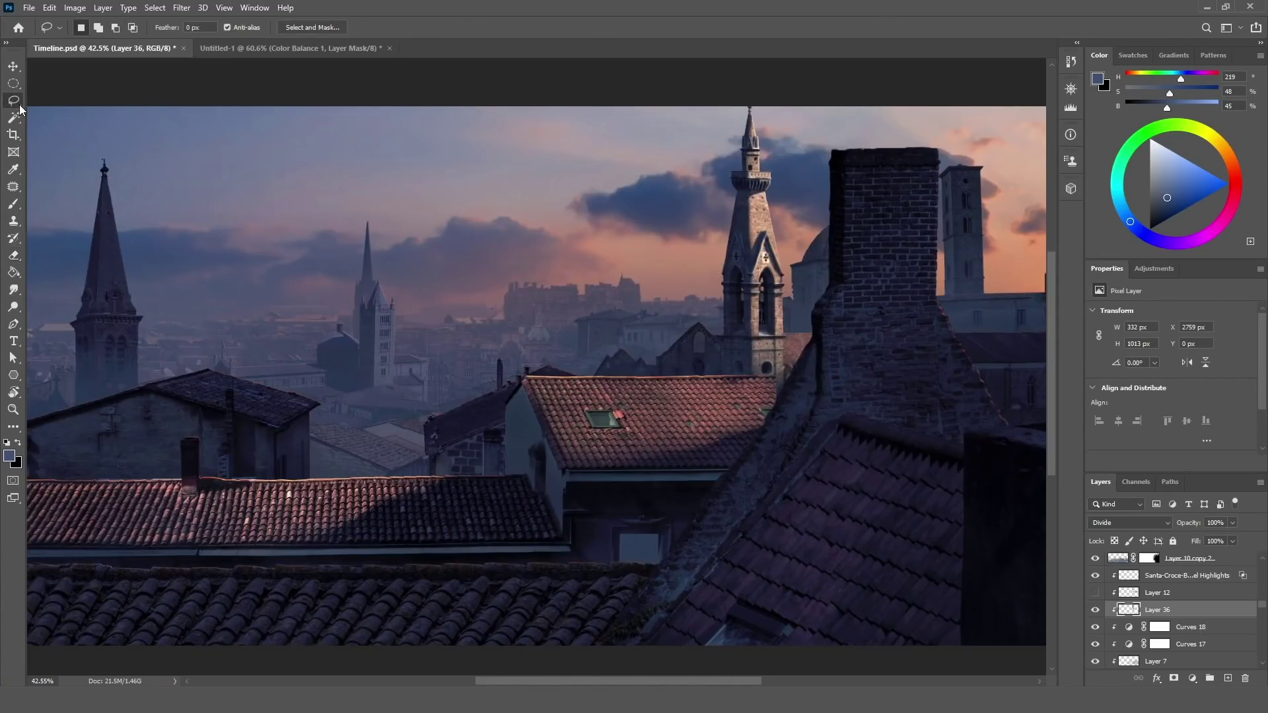
scroll(758, 321, down, 1)
scroll(790, 378, up, 2)
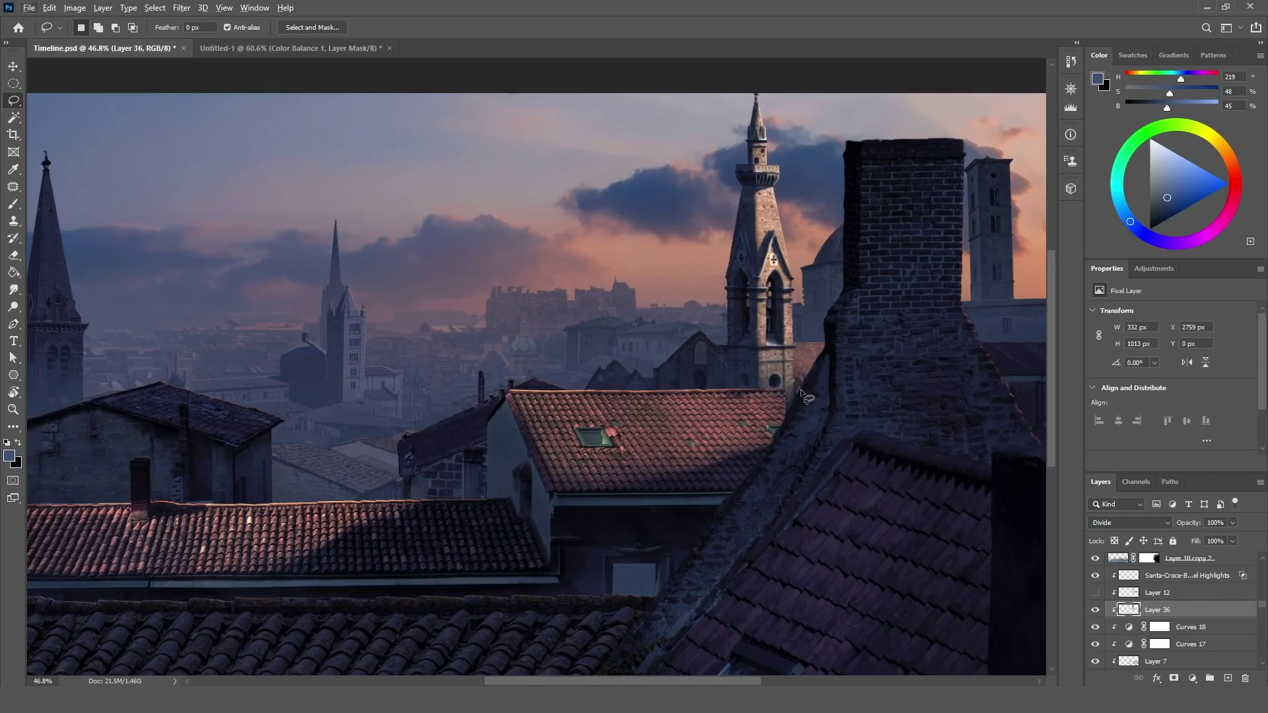
drag(830, 152, 832, 254)
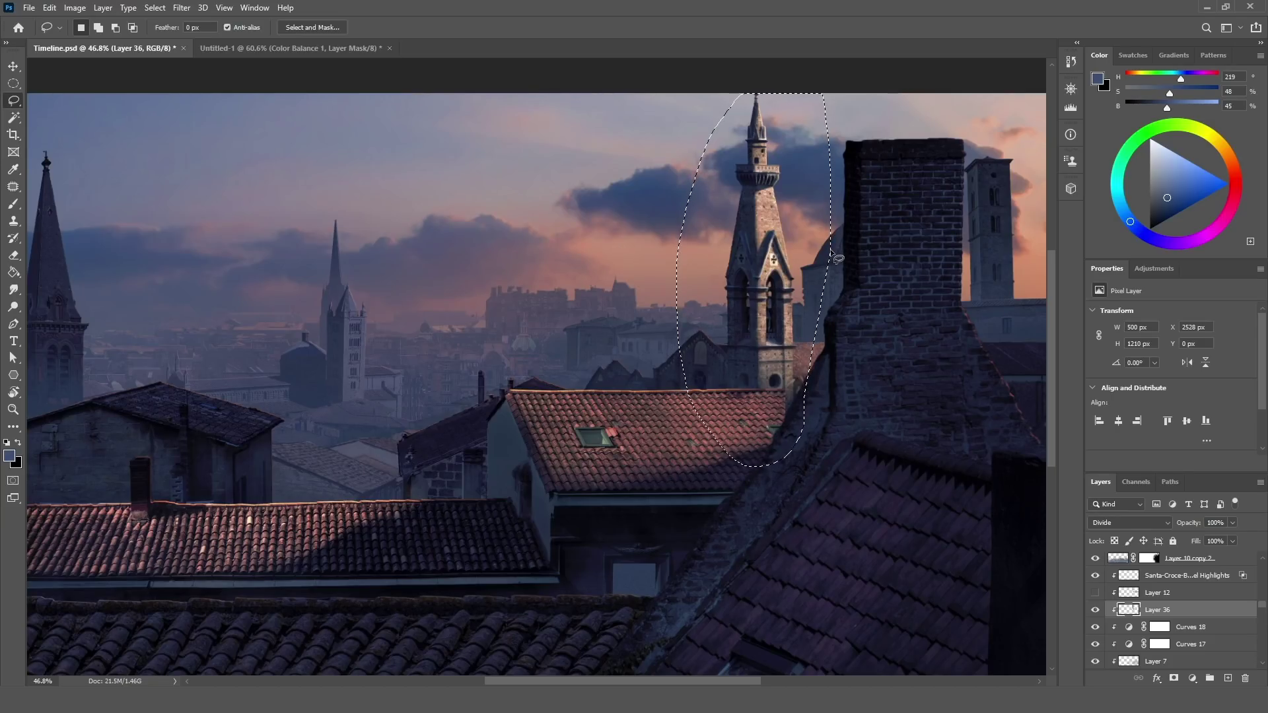
Step: Shift the midtone Color Balance of the selected tower light toward cyan and blue, and deselect
key(ctrl+b)
drag(831, 228, 468, 201)
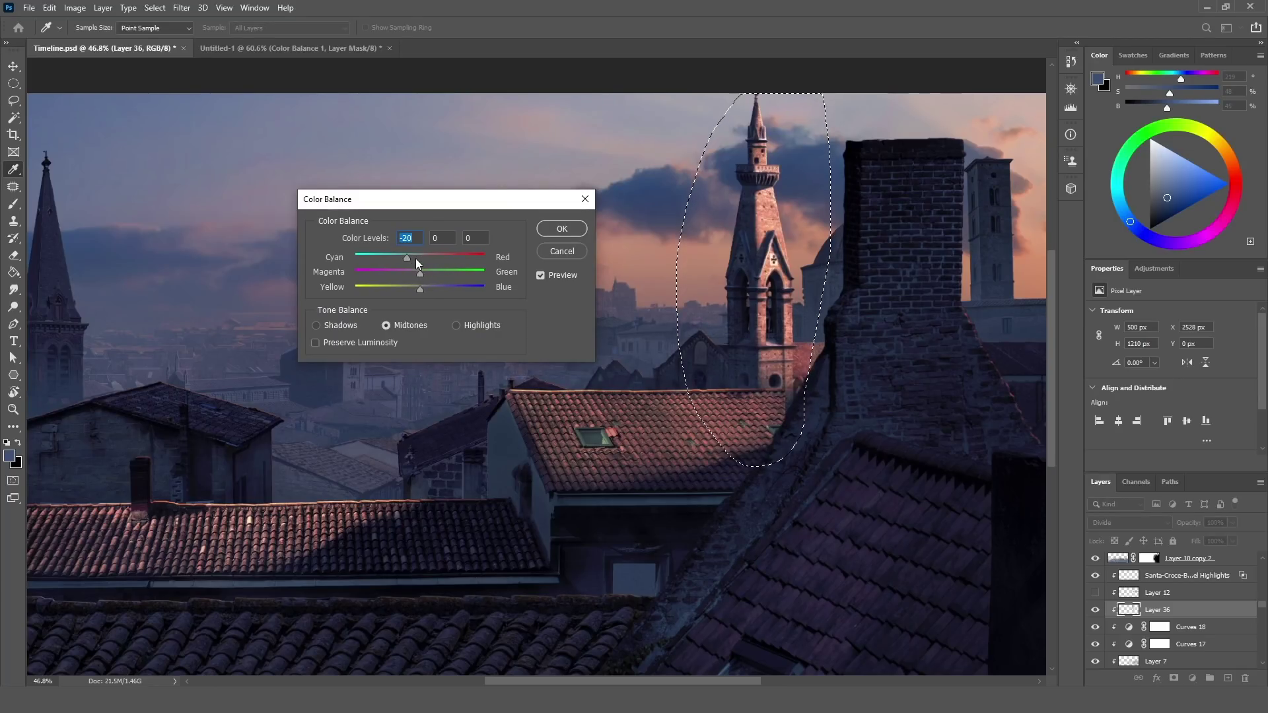
drag(420, 288, 426, 291)
click(562, 228)
key(l)
scroll(753, 314, down, 3)
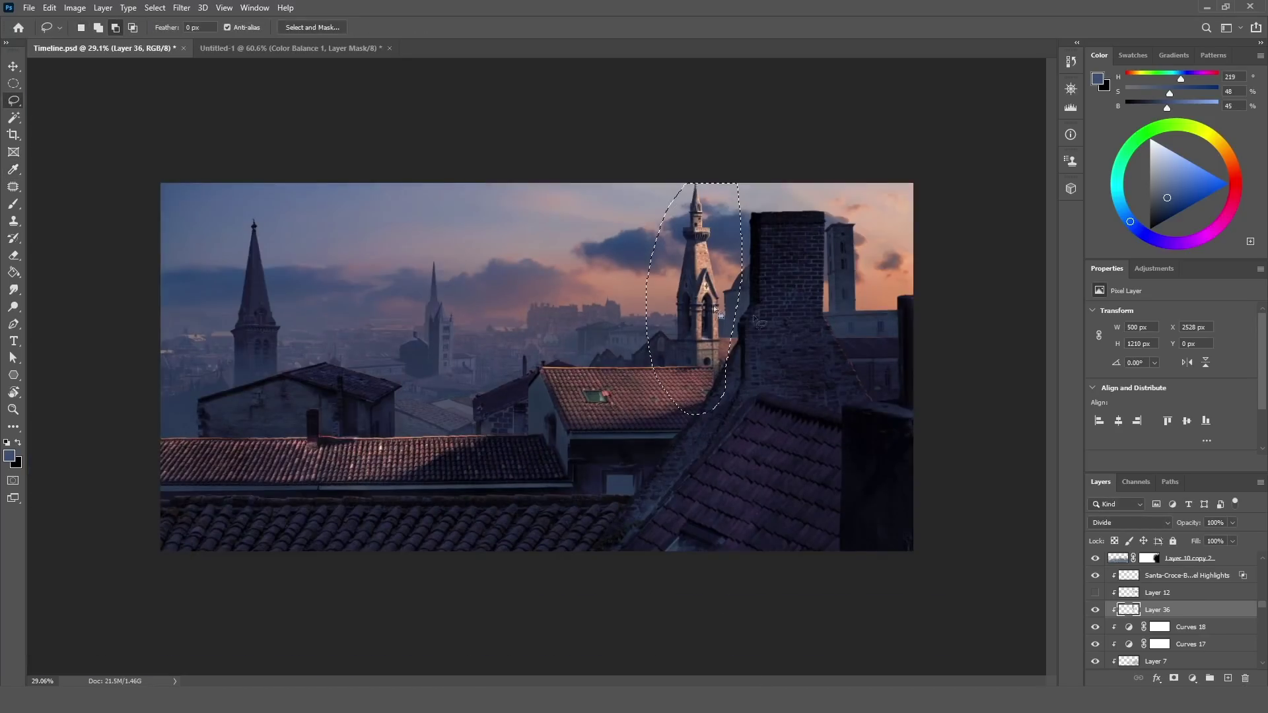
scroll(710, 223, up, 2)
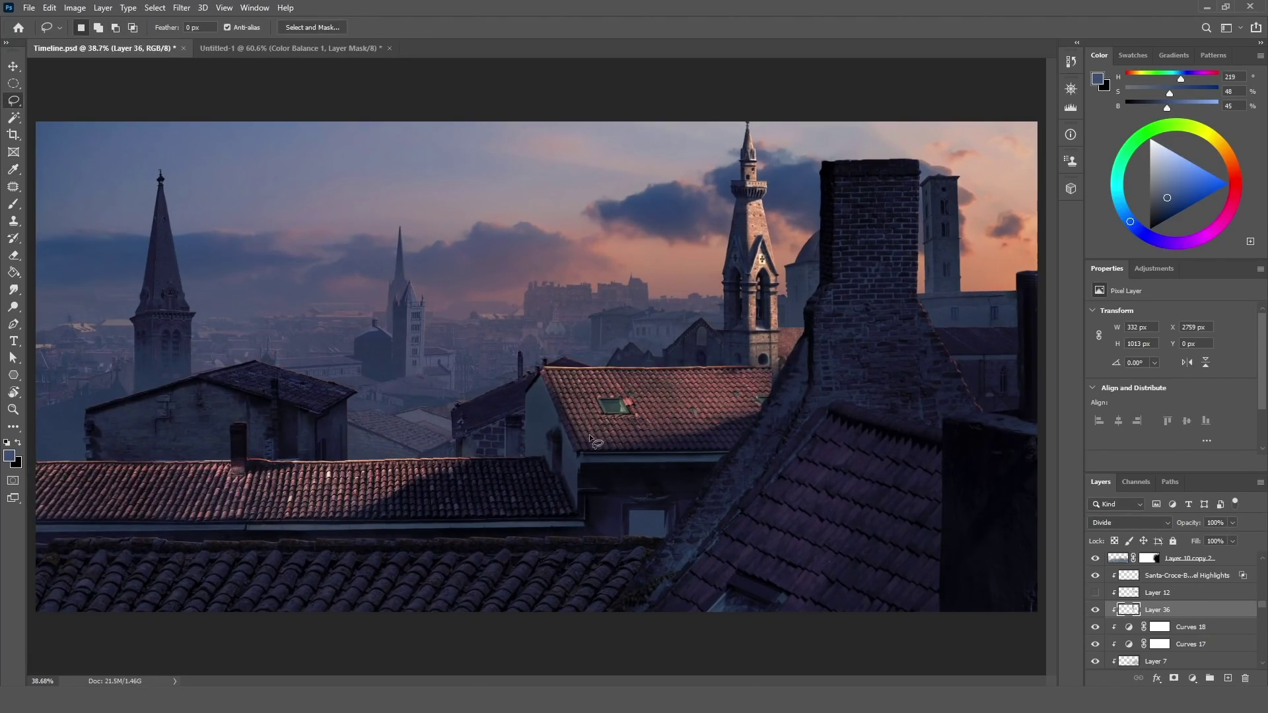
Step: Paint light on the distant roof and the wall below it beyond the large chimney, lowering the brush flow to 5%
key(b)
mouse_move(928, 337)
mouse_down()
mouse_move(1027, 328)
mouse_move(953, 338)
mouse_up()
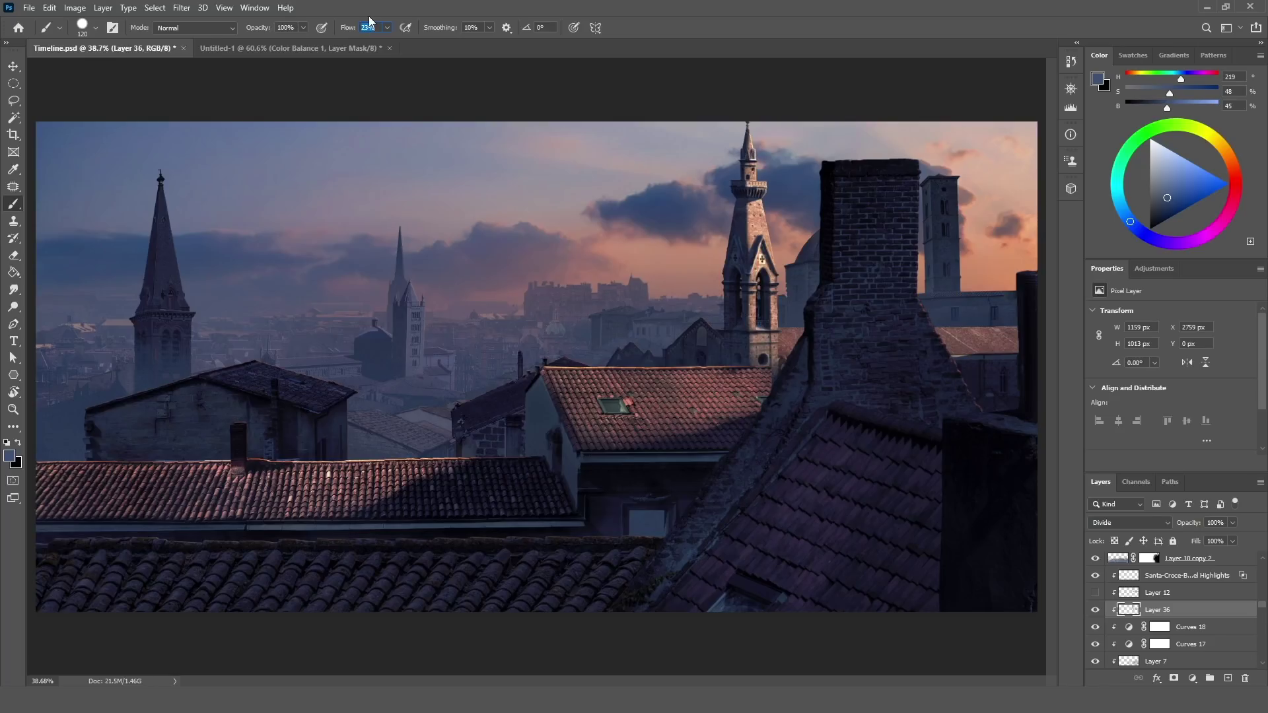
key(e)
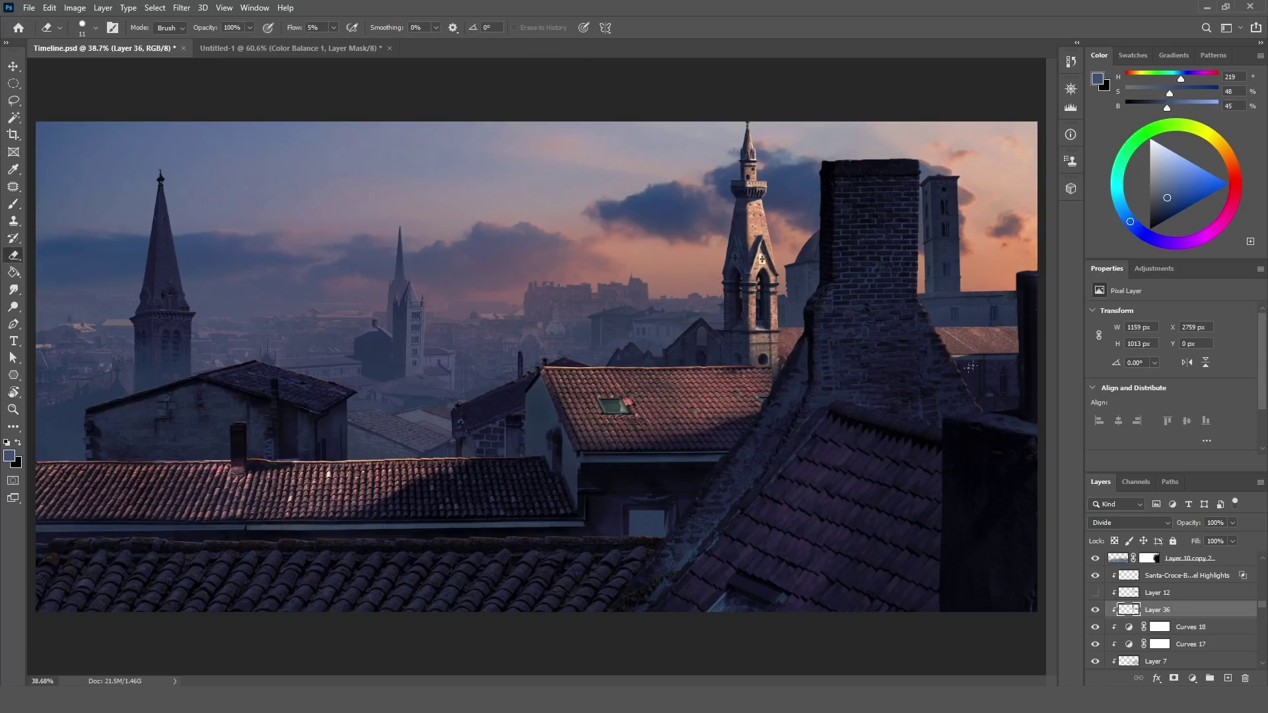
alt+right_click(981, 358)
key(b)
alt+right_click(983, 388)
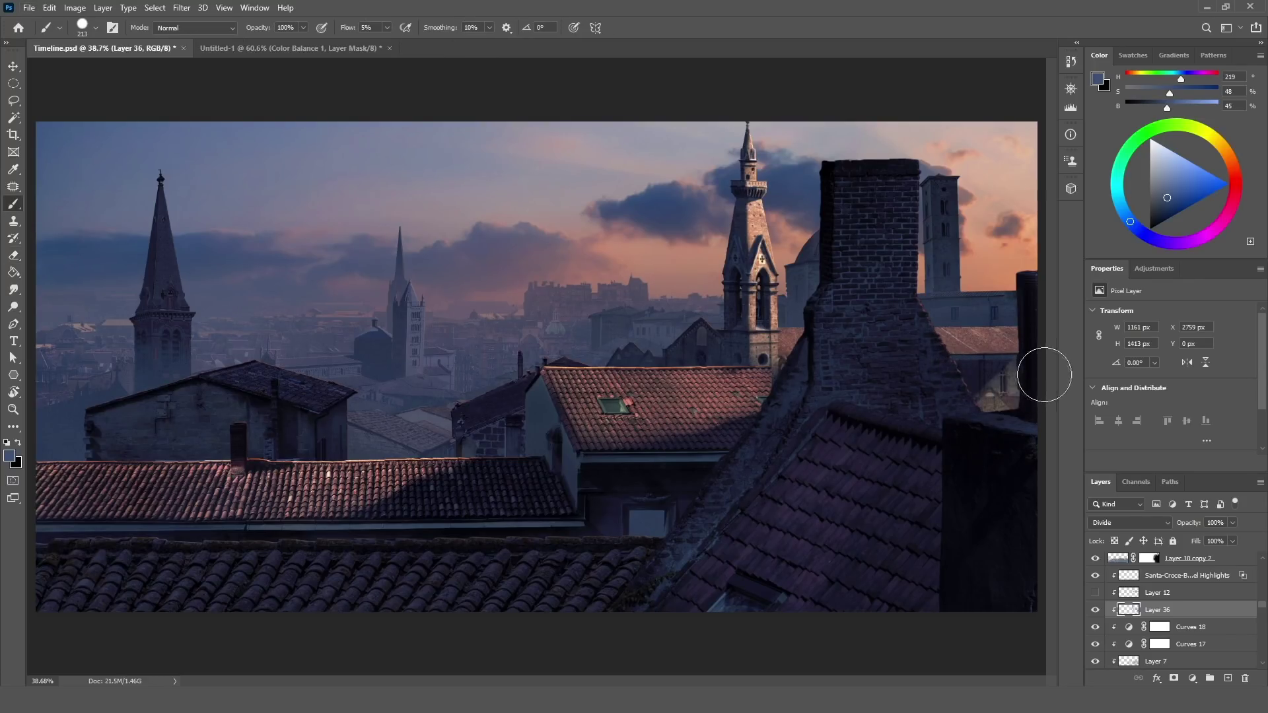
Step: Erase the light from the lower part of the distant wall beside the large chimney with an enlarged eraser
key(e)
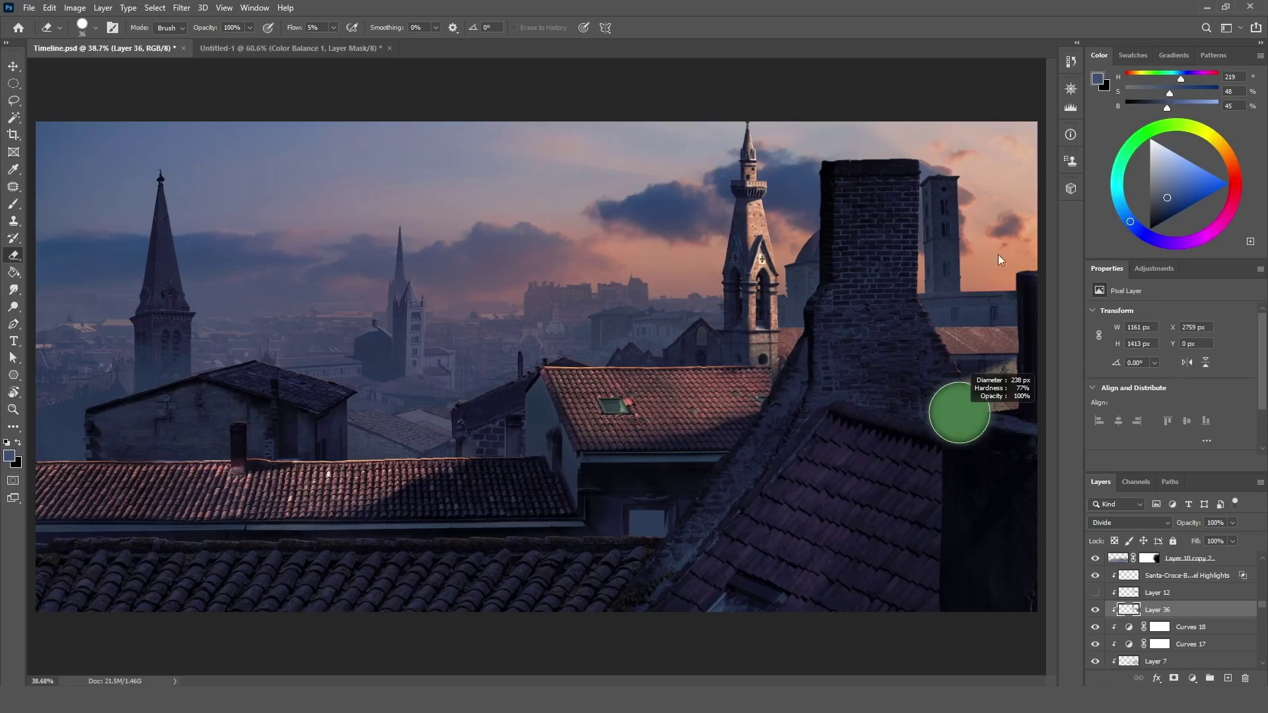
alt+right_click(851, 410)
mouse_move(976, 443)
mouse_down()
mouse_move(932, 423)
mouse_move(913, 432)
mouse_move(933, 421)
mouse_move(908, 453)
mouse_move(970, 442)
mouse_move(919, 482)
mouse_up()
Step: Lasso the light on the distant wall, set its midtone Color Balance to -11, 0, +9, and deselect
key(l)
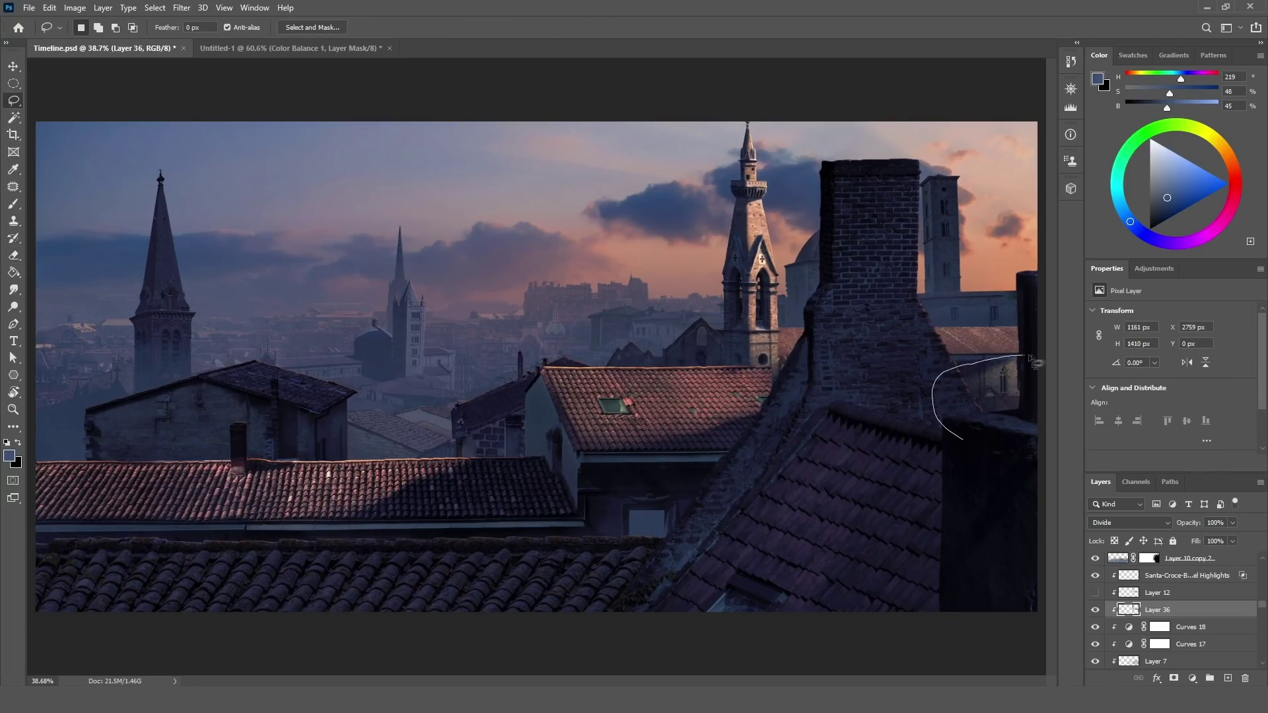
drag(1030, 357, 964, 434)
key(ctrl+b)
click(427, 293)
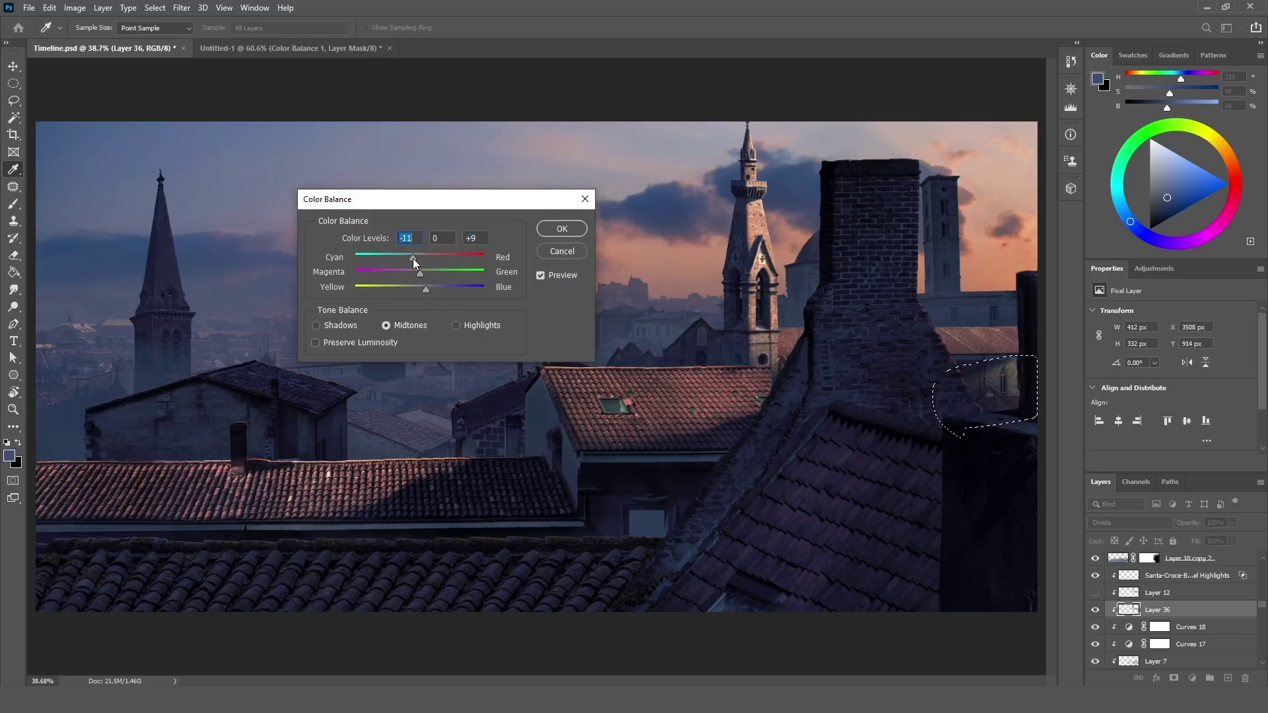
click(568, 227)
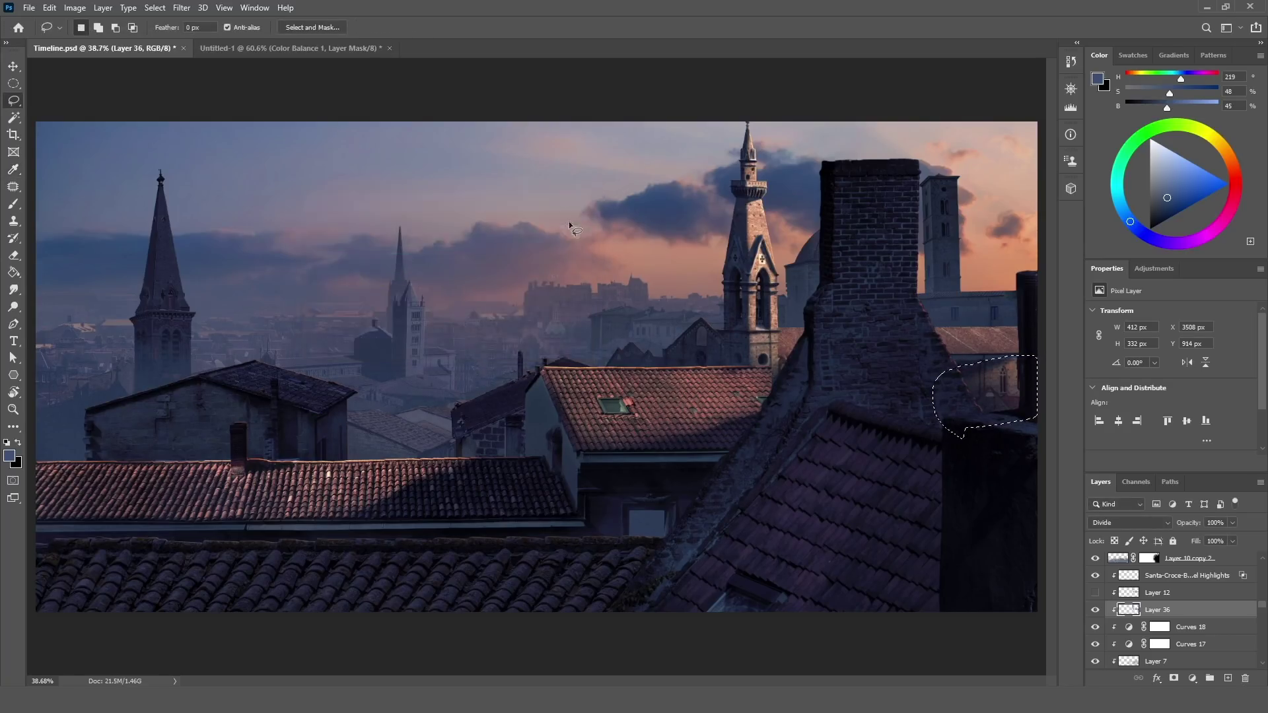
scroll(756, 342, down, 4)
scroll(691, 351, up, 4)
Step: Identify the Roofs of Bordeaux house layer by toggling its visibility, and select Layer 6 among its clipped layers
click(14, 67)
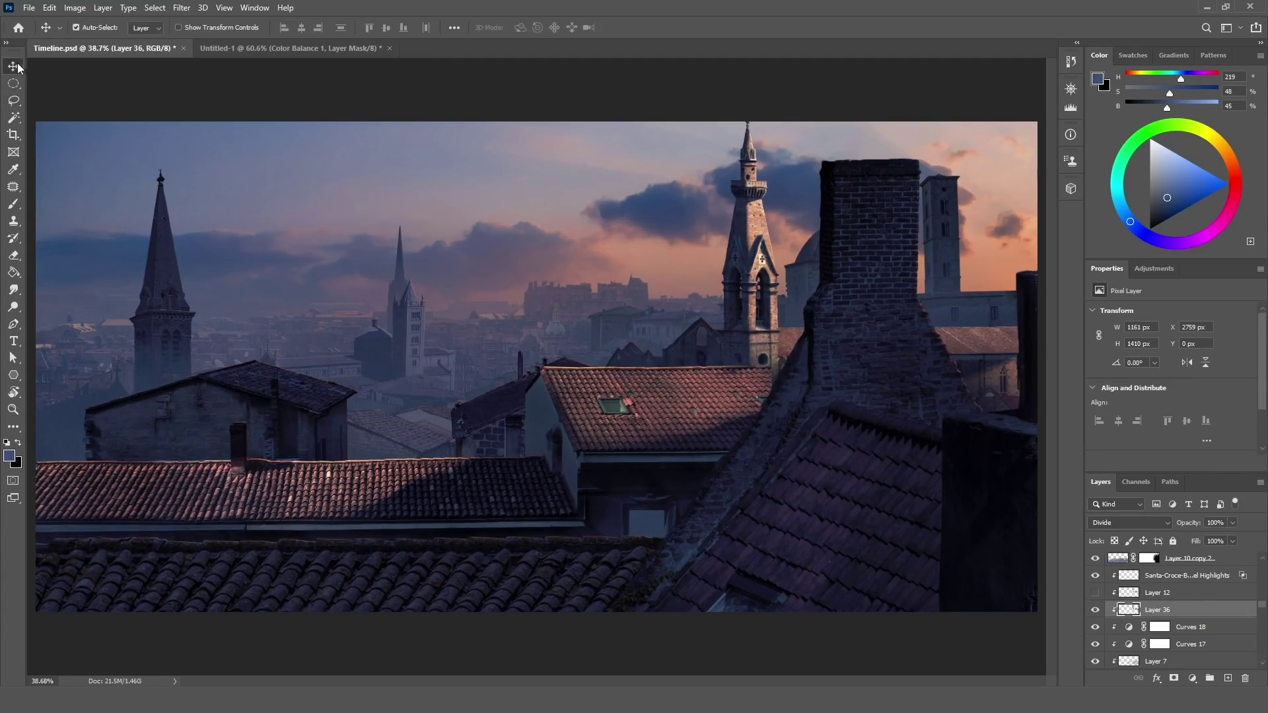
click(306, 400)
scroll(1238, 614, down, 5)
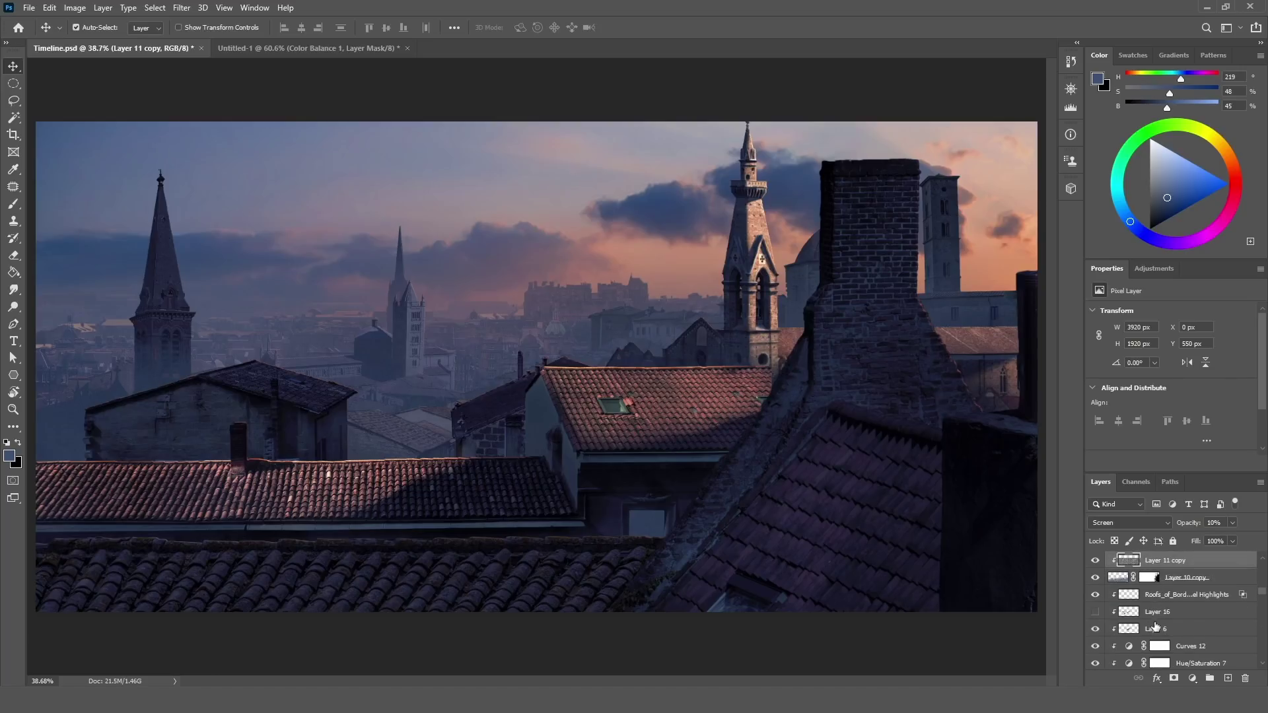
click(1094, 614)
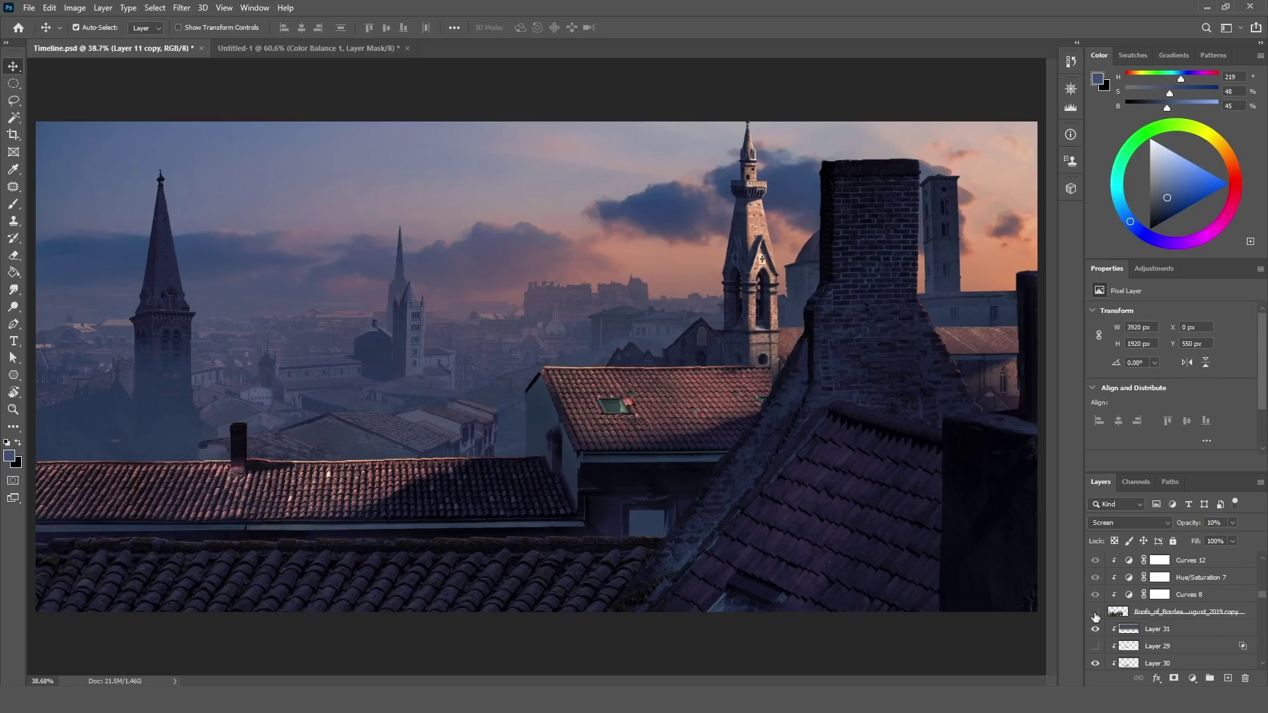
scroll(1182, 614, up, 5)
click(1187, 611)
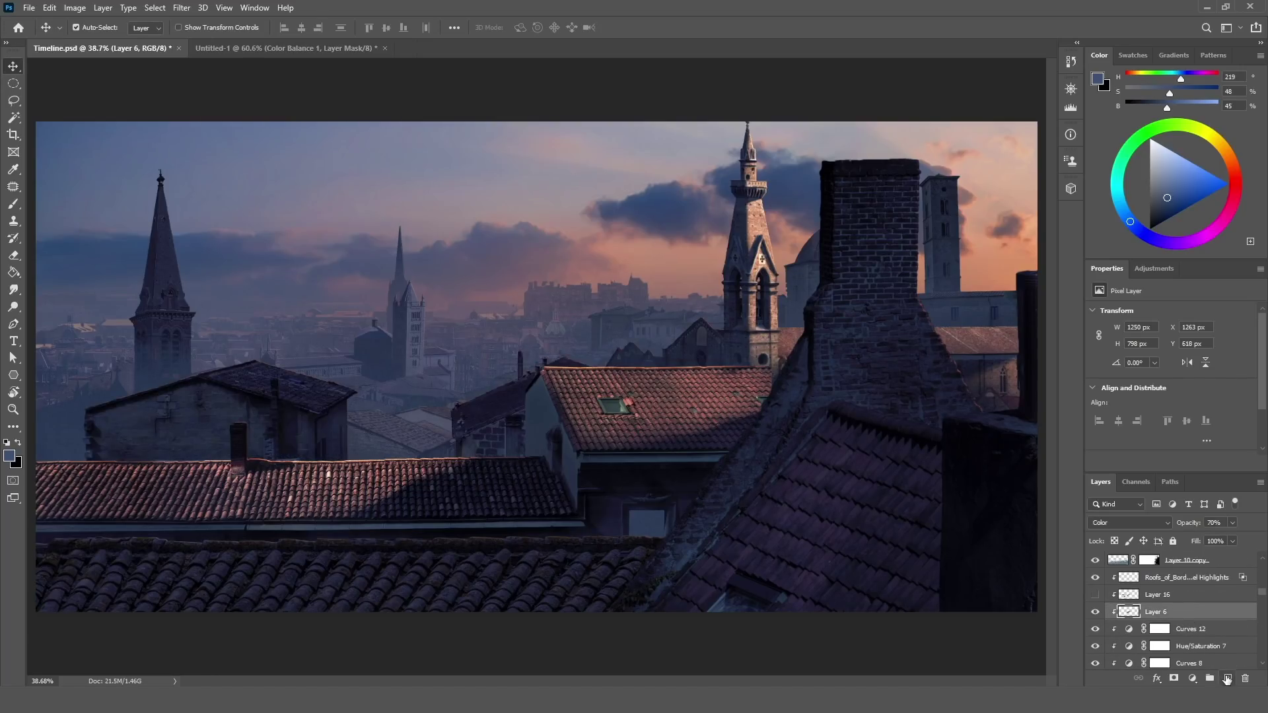
Step: Add a new clipped layer above Layer 6 for brush painting and set its blend mode to Divide
click(13, 203)
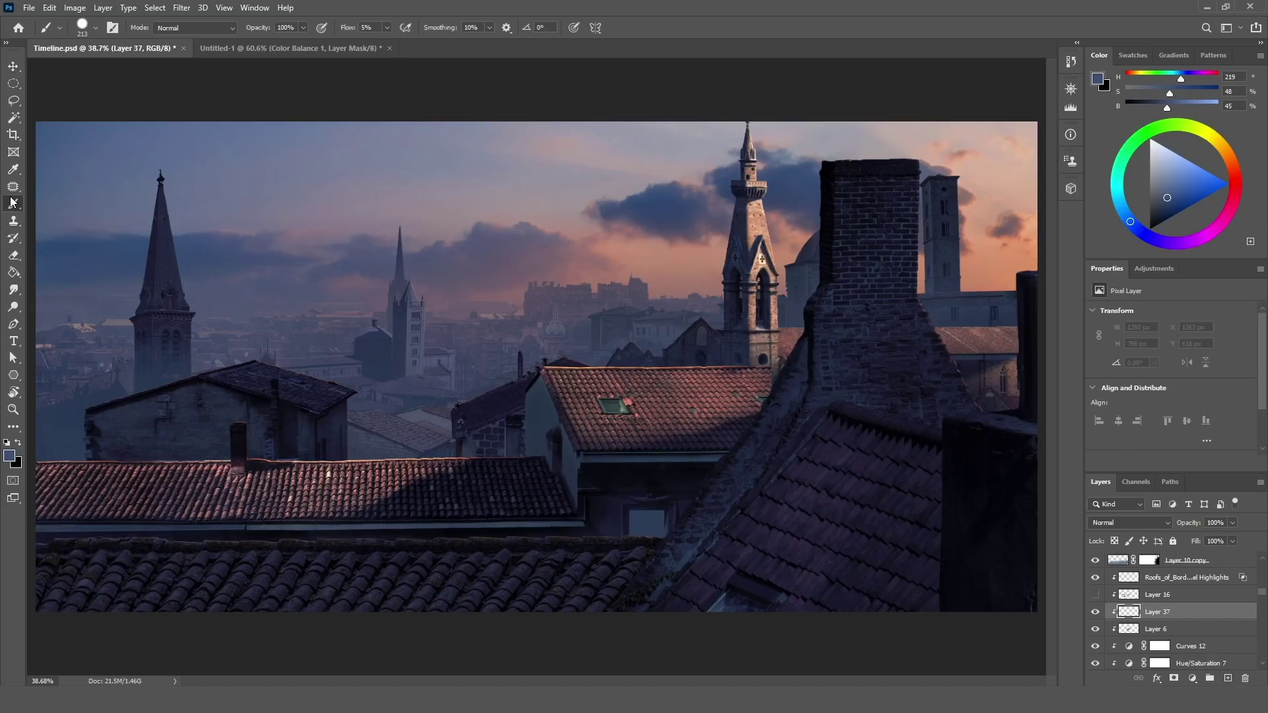
click(1112, 520)
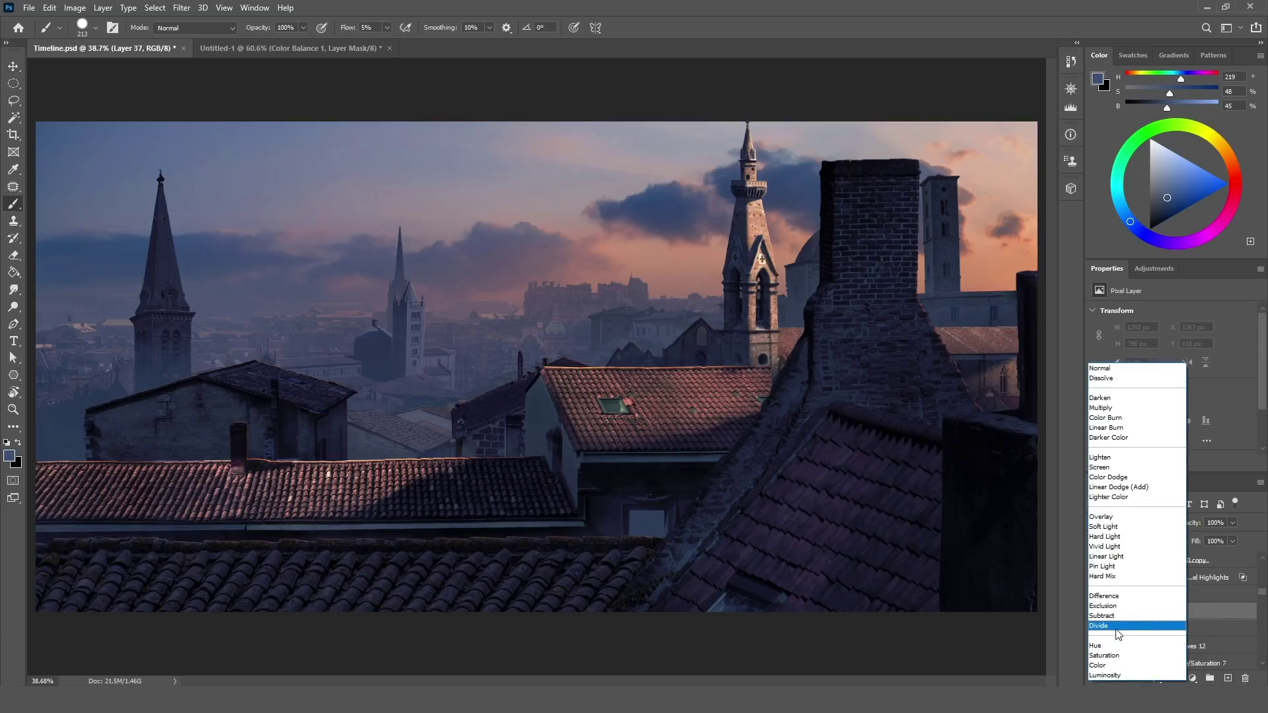
click(1114, 625)
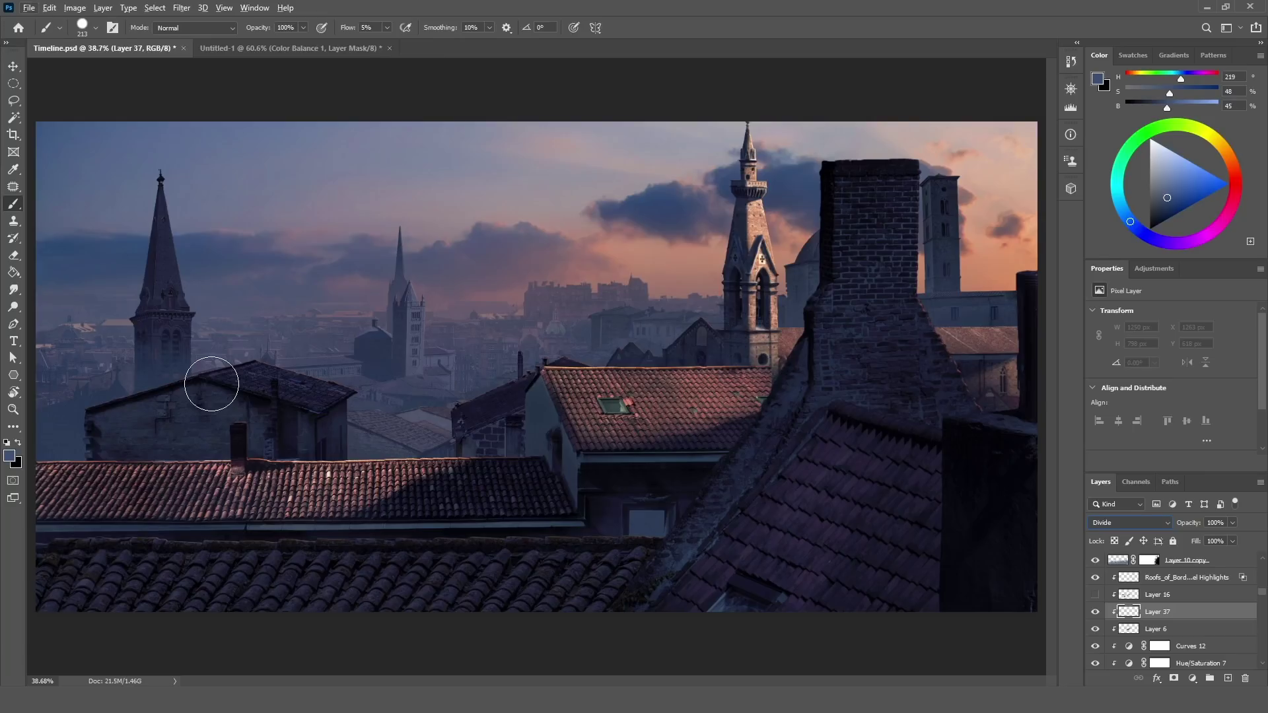
Step: Paint warm light across the roof of the stone house and the sloped roof beside the green-walled building
scroll(230, 384, up, 4)
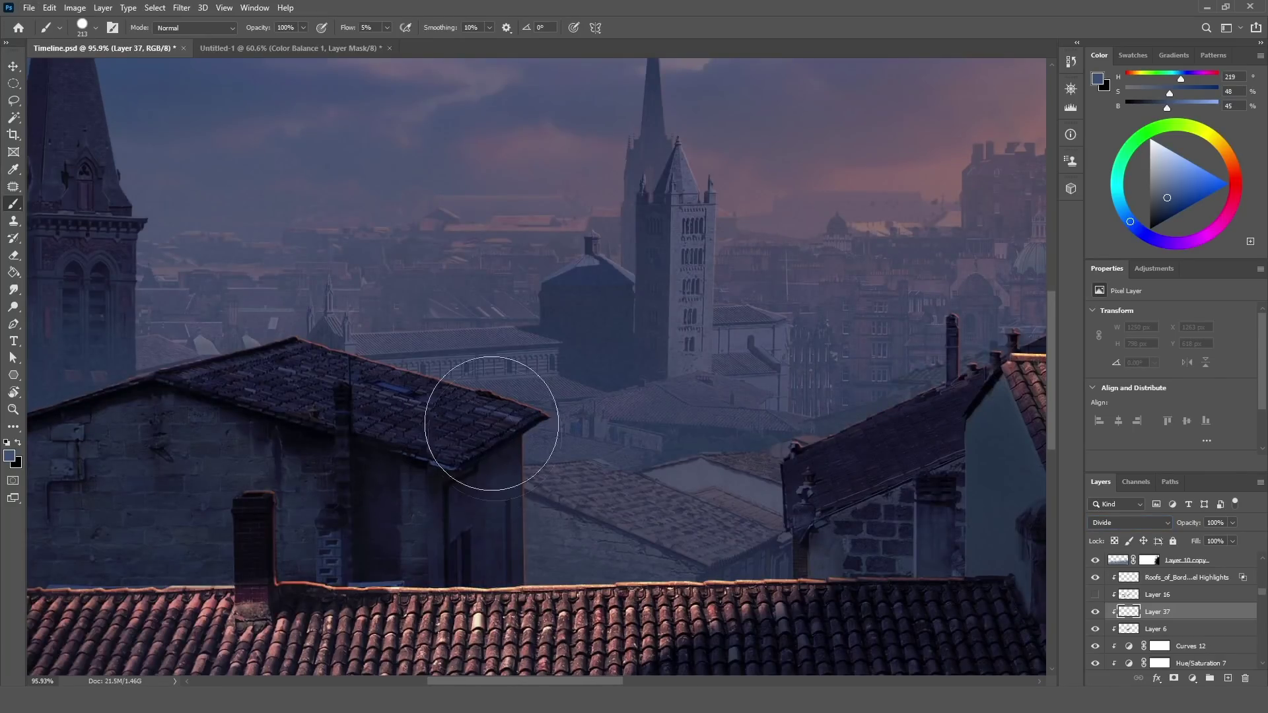
mouse_move(317, 374)
mouse_down()
mouse_move(396, 368)
mouse_move(284, 334)
mouse_move(198, 330)
mouse_up()
mouse_move(1011, 376)
mouse_down()
mouse_move(997, 396)
mouse_move(825, 449)
mouse_move(1088, 334)
mouse_up()
scroll(733, 426, down, 4)
scroll(985, 362, up, 2)
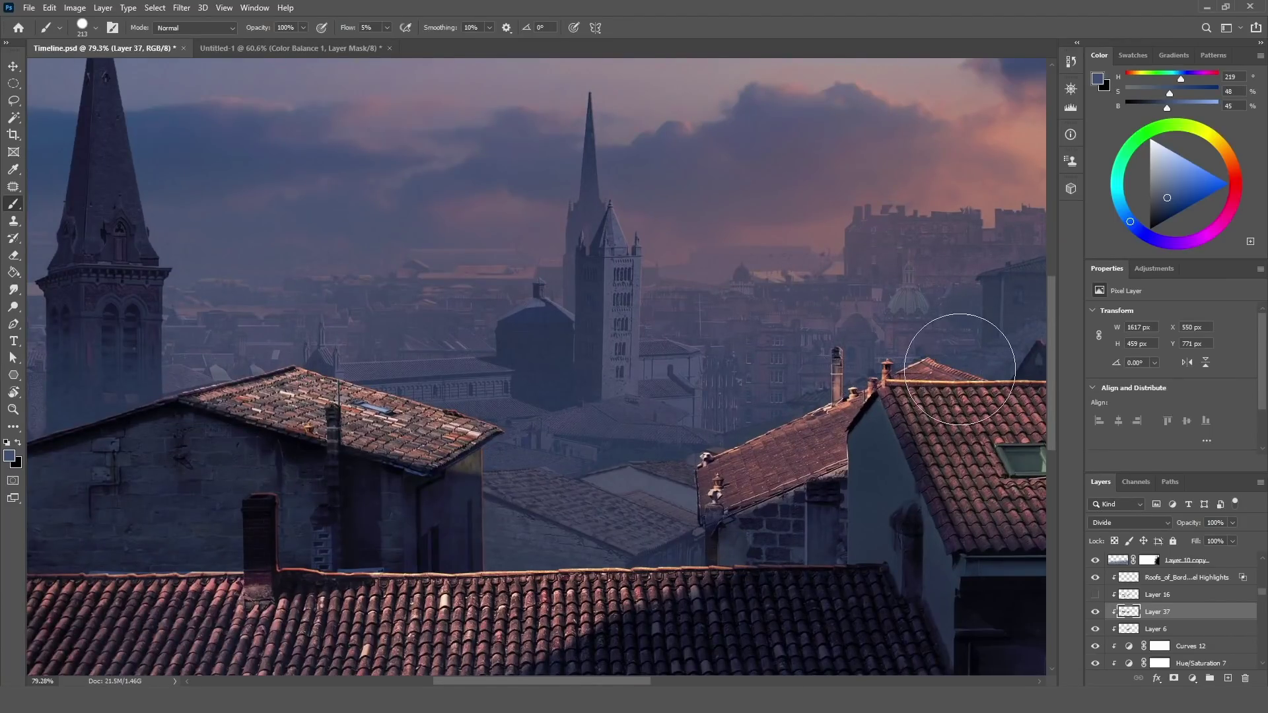
Step: Erase the spilled light from the stone wall beneath the smaller sloped roof with a resized eraser
key(e)
alt+right_click(795, 508)
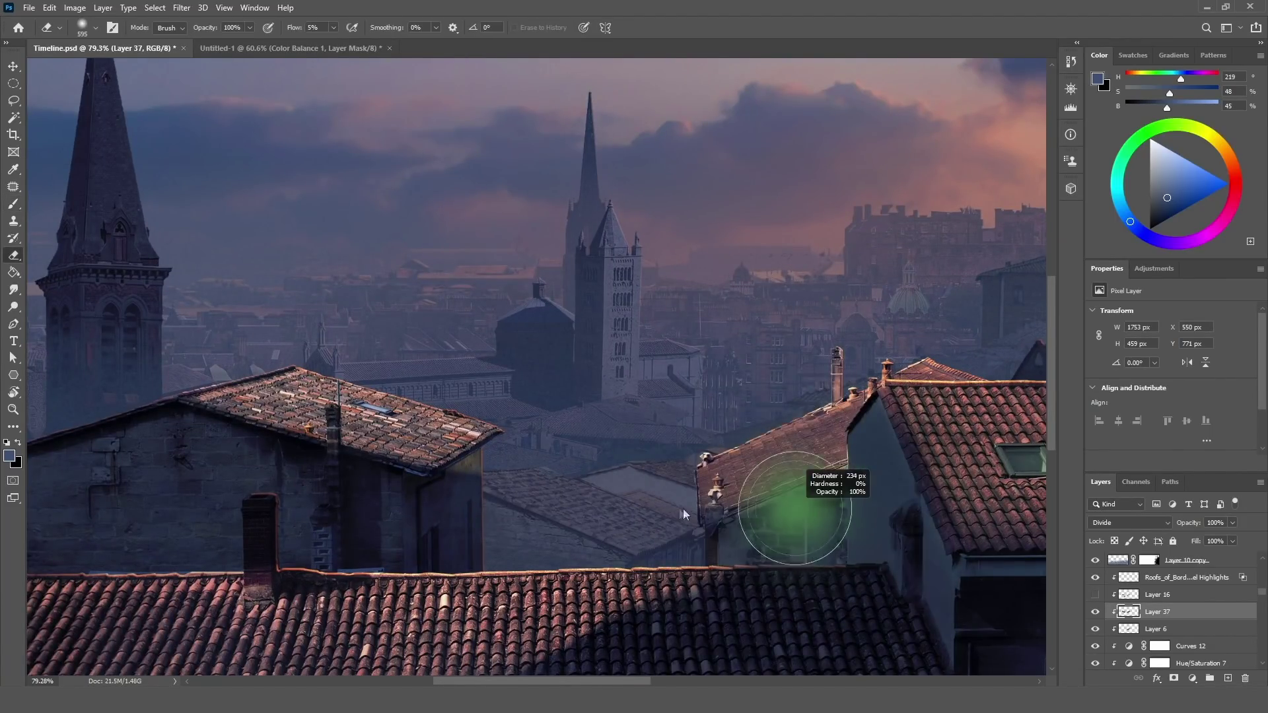
mouse_move(795, 508)
mouse_down()
mouse_move(749, 531)
mouse_move(846, 494)
mouse_up()
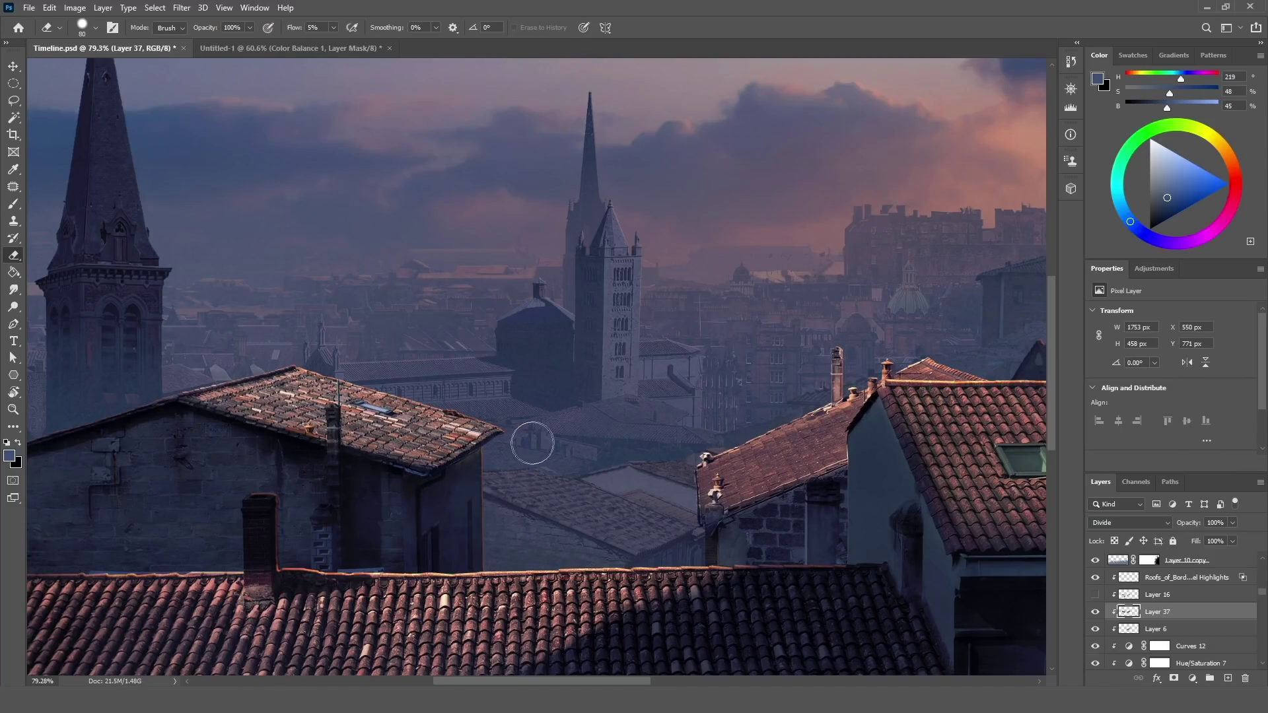
scroll(502, 436, down, 3)
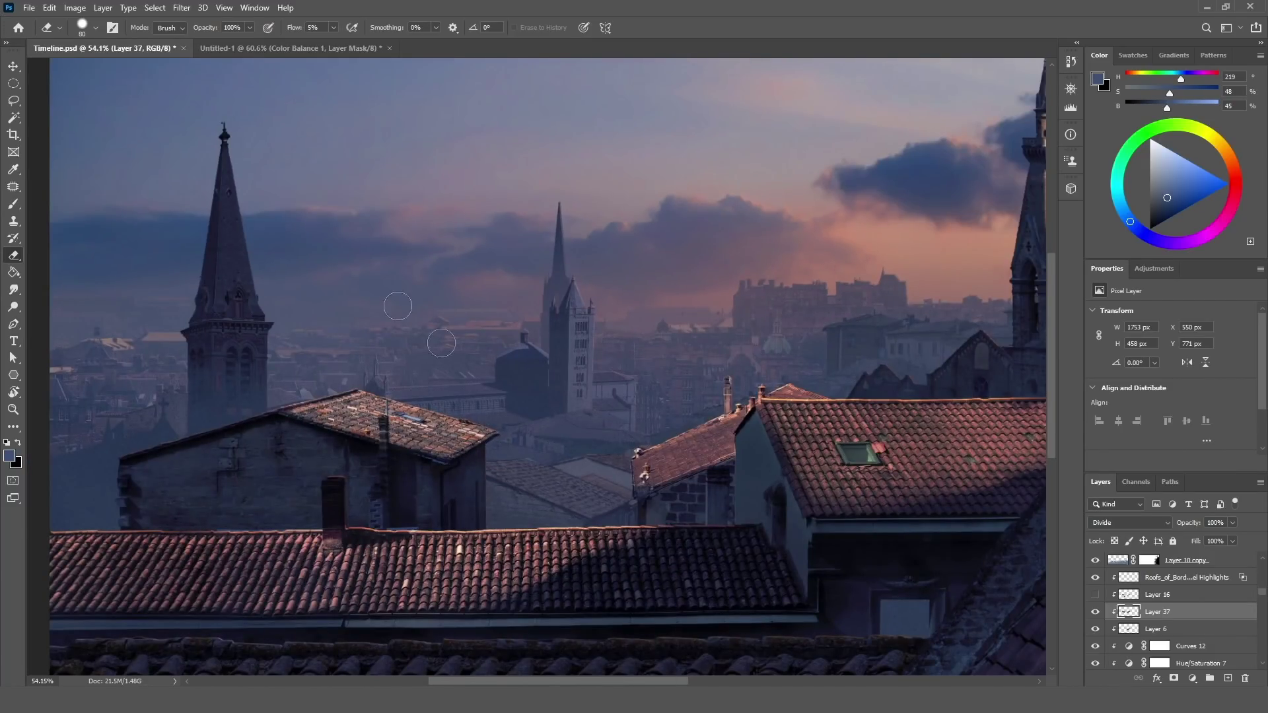
Step: Paint warm light on the stone house's side wall below its lit roof, and switch to the Eraser
click(14, 101)
scroll(521, 532, up, 2)
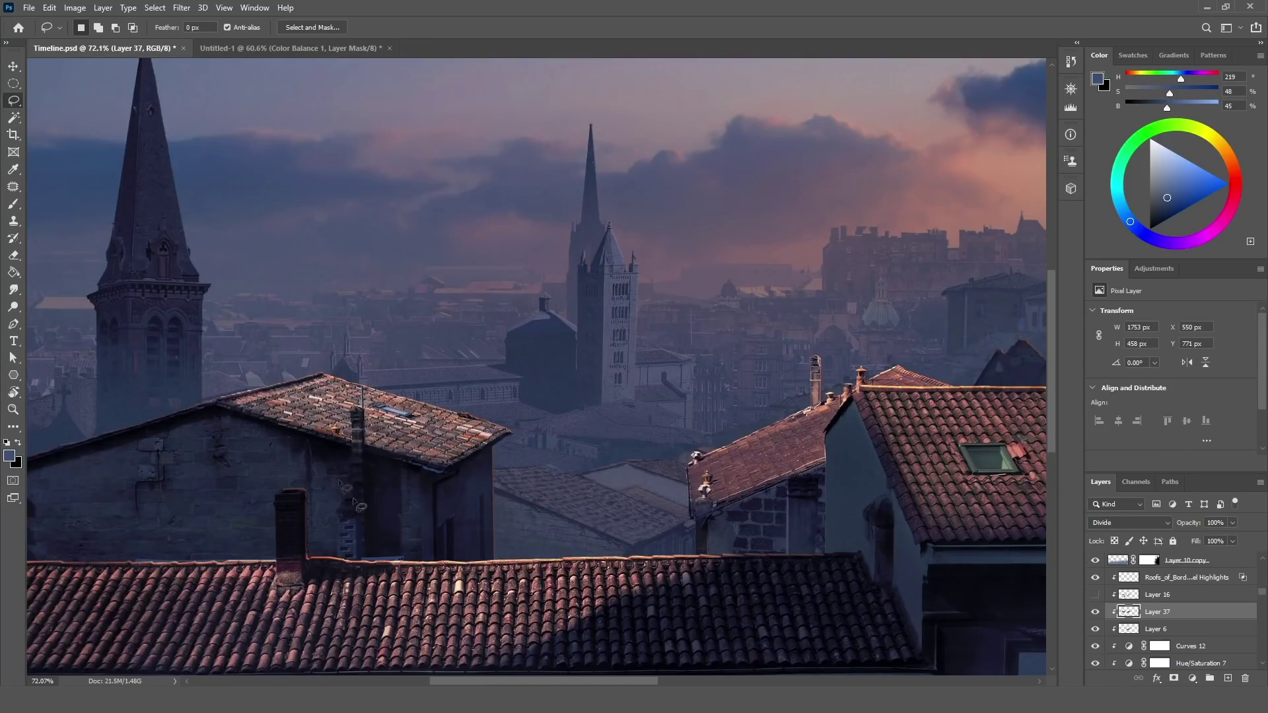
key(b)
mouse_move(501, 515)
mouse_down()
mouse_move(529, 489)
mouse_move(432, 597)
mouse_move(543, 499)
mouse_move(514, 487)
mouse_move(423, 598)
mouse_move(535, 482)
mouse_move(402, 591)
mouse_up()
key(e)
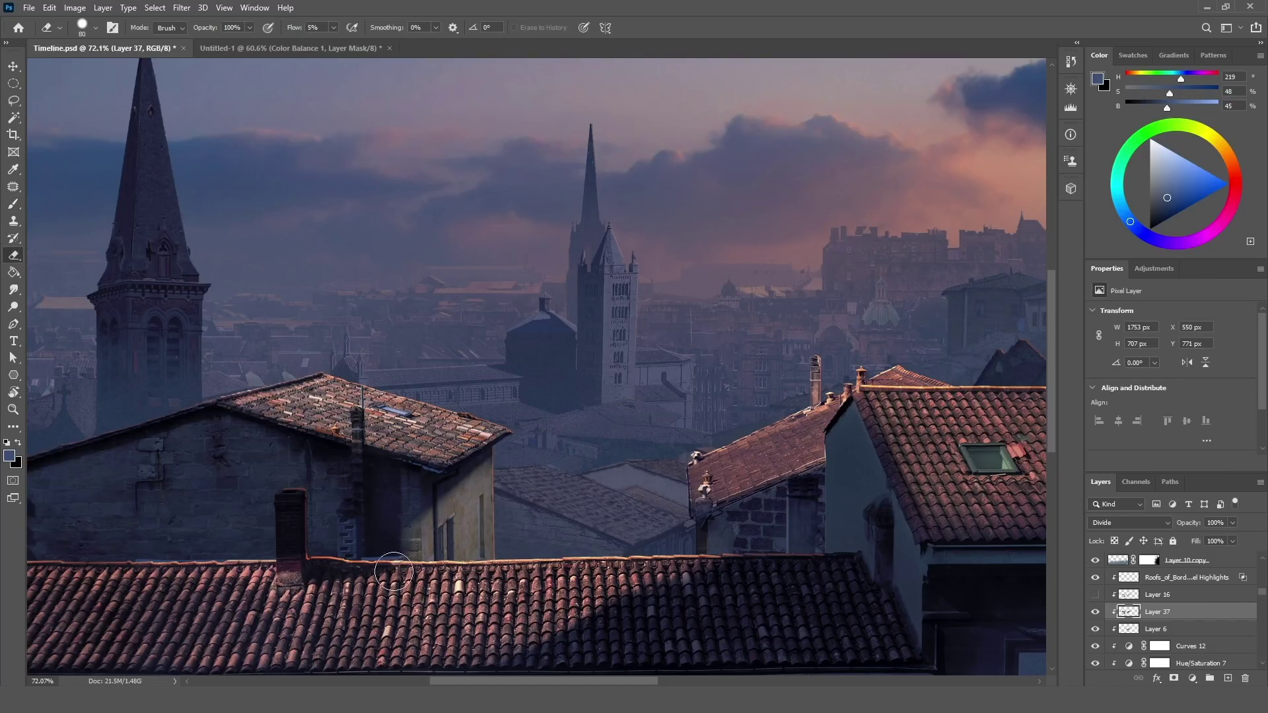
Step: Paint warm light down the sunward edge of the small block chimney against the stone house's wall
key(b)
scroll(365, 477, up, 12)
mouse_move(358, 492)
mouse_down()
mouse_move(373, 490)
mouse_move(261, 491)
mouse_up()
scroll(343, 519, down, 4)
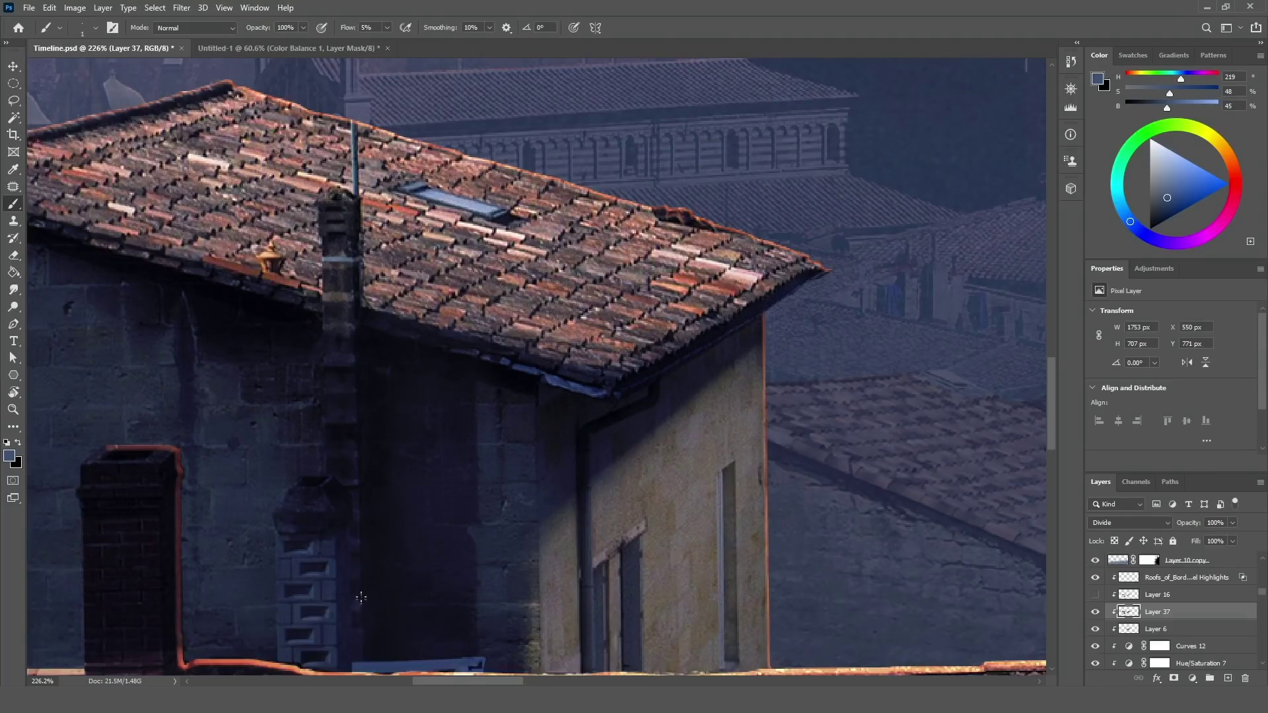
scroll(343, 519, up, 3)
drag(338, 524, 343, 590)
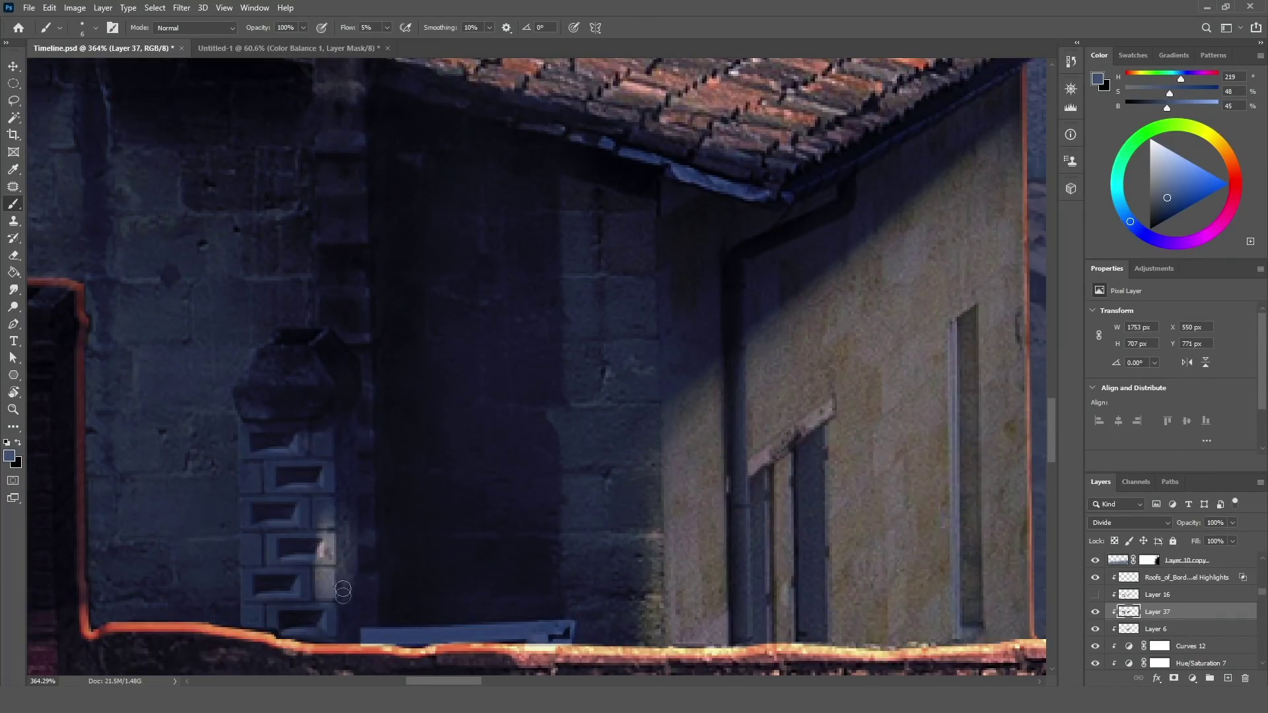
drag(343, 518, 352, 563)
mouse_move(343, 440)
mouse_down()
mouse_move(337, 425)
mouse_move(349, 449)
mouse_move(333, 474)
mouse_up()
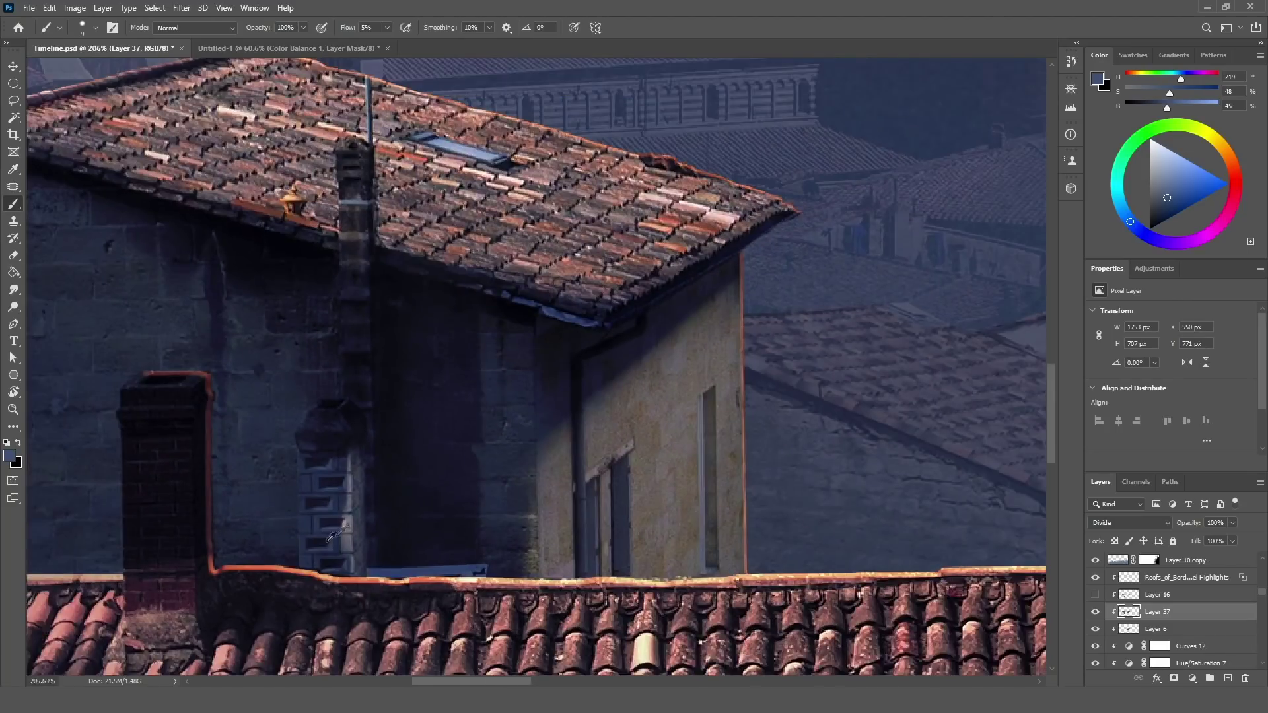
drag(248, 566, 273, 563)
scroll(429, 476, up, 2)
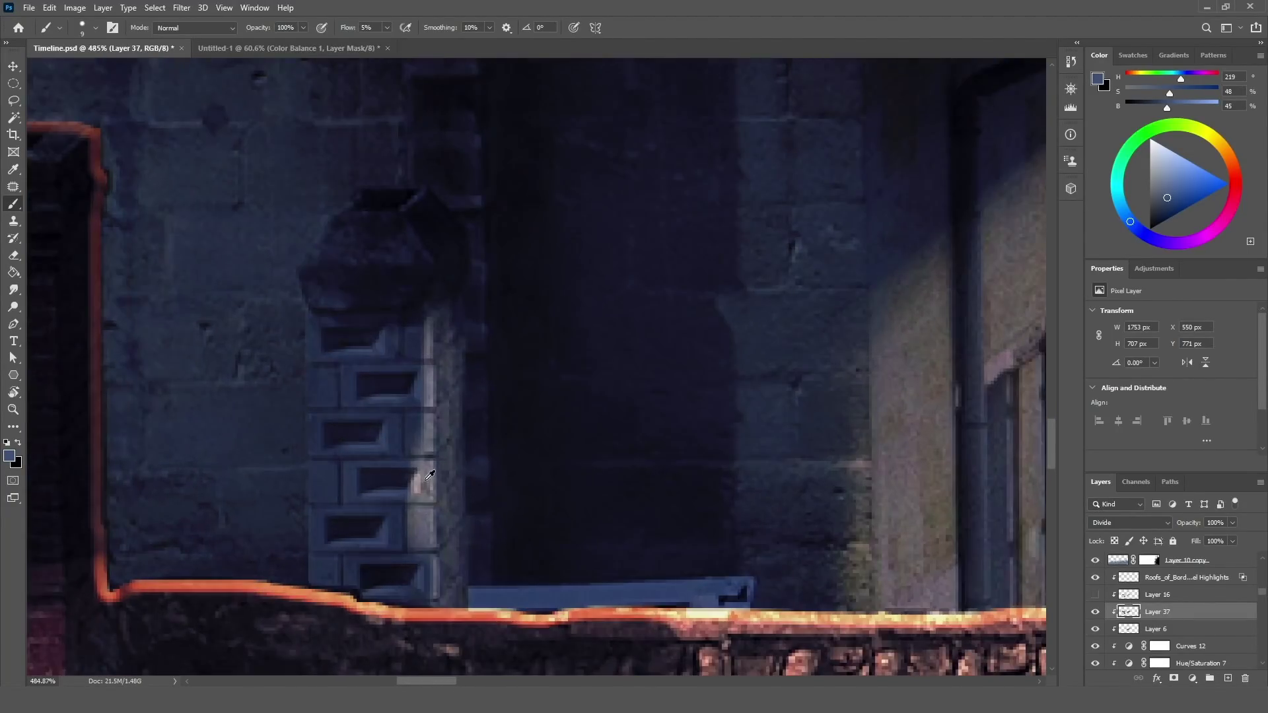
Step: Erase the spilled light from the small chimney's front blocks and brush a faint highlight onto the side of its cap
key(e)
drag(476, 482, 385, 484)
mouse_move(383, 442)
mouse_down()
mouse_move(396, 566)
mouse_move(390, 345)
mouse_move(370, 586)
mouse_move(403, 551)
mouse_up()
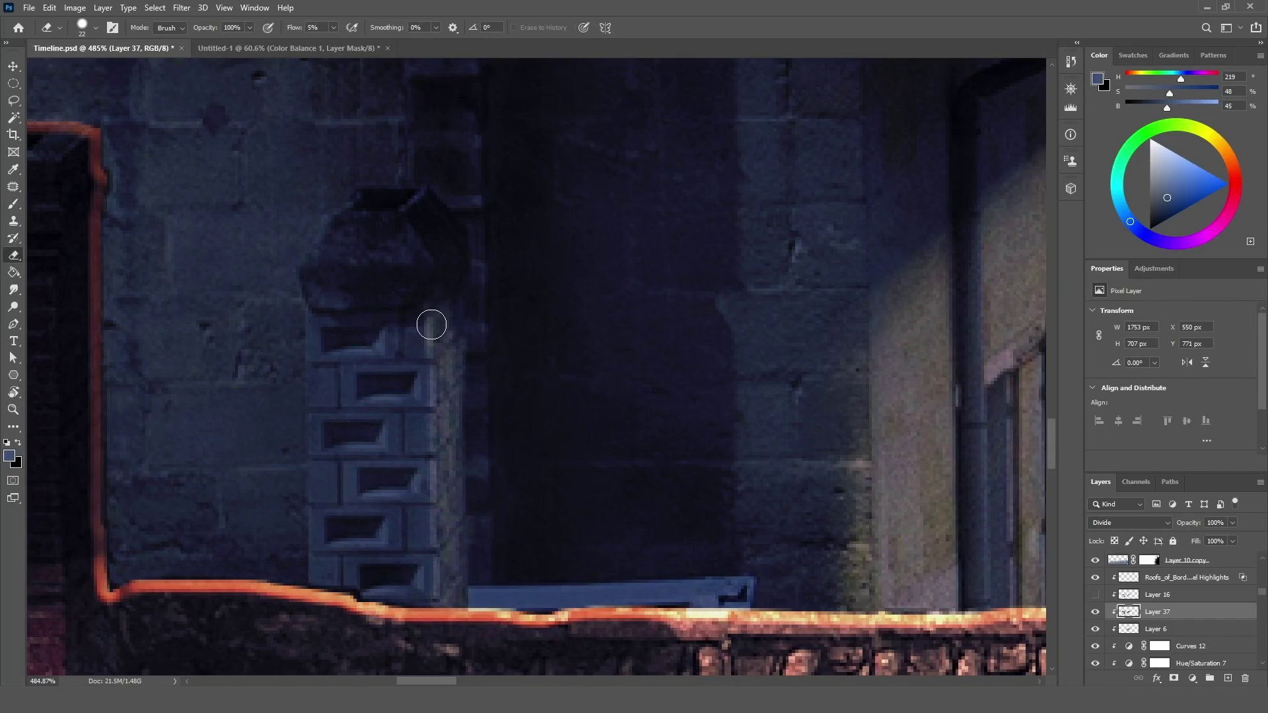
key(b)
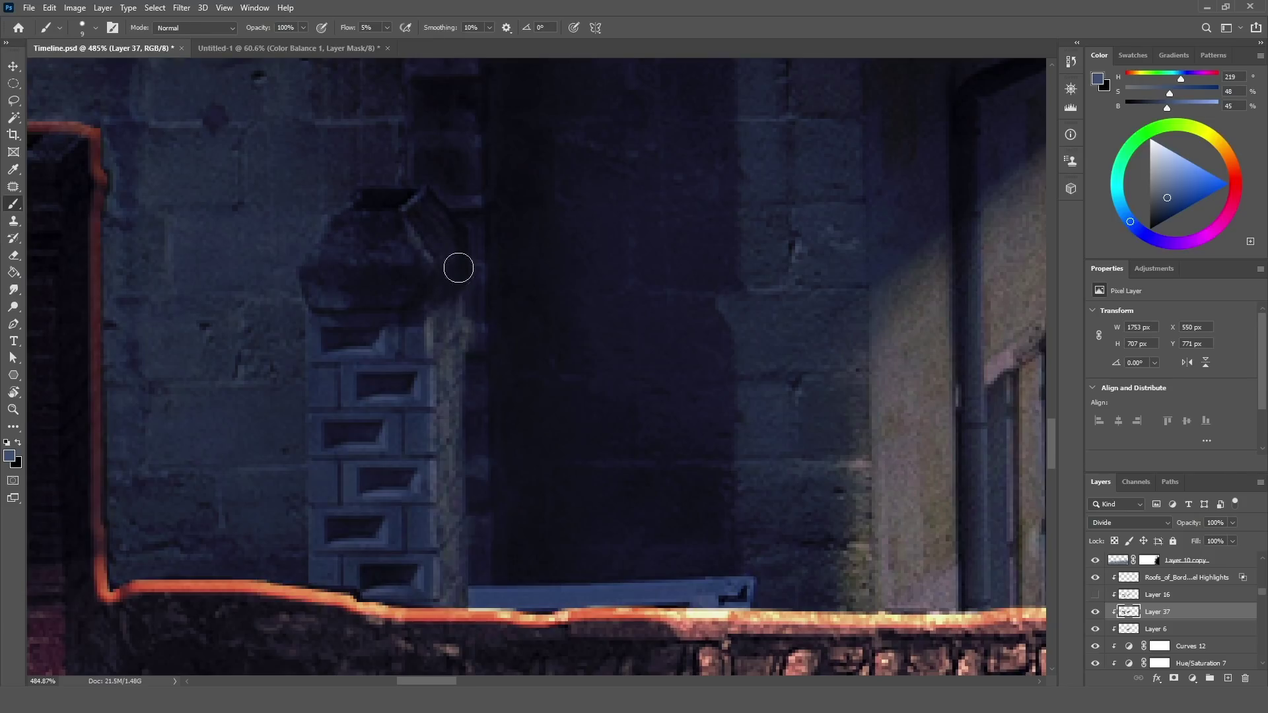
key(e)
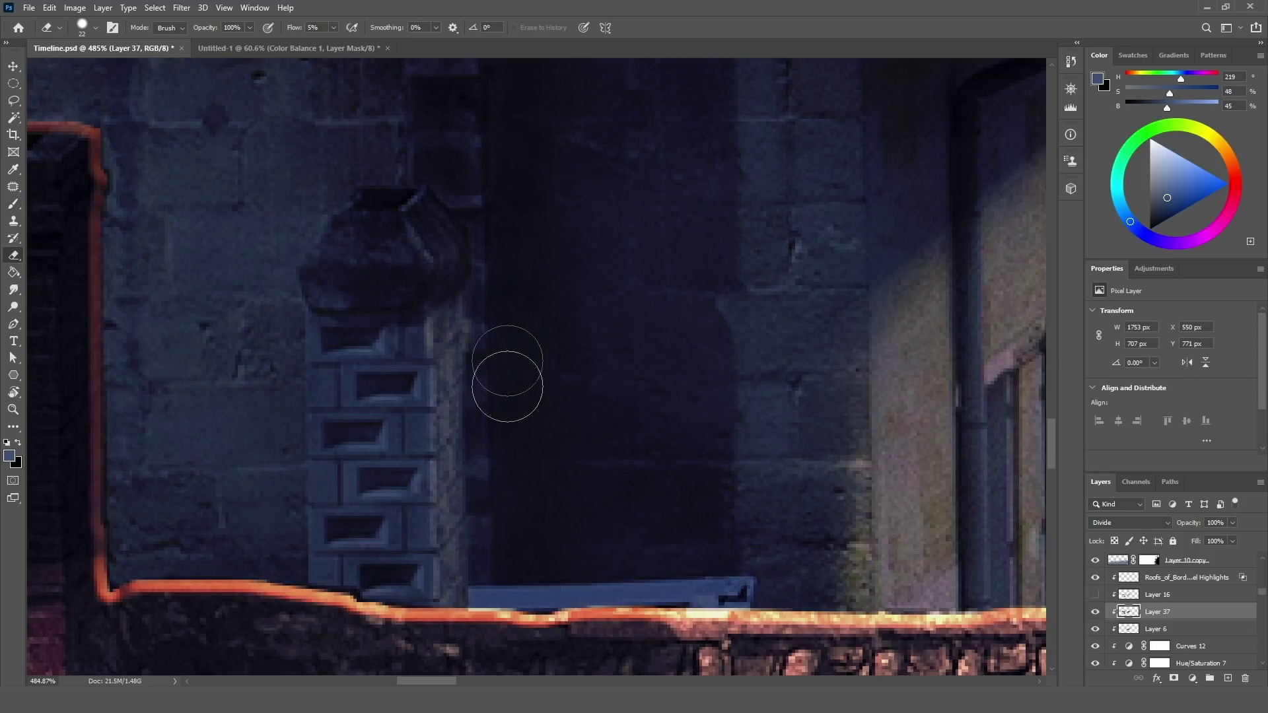
scroll(569, 467, down, 4)
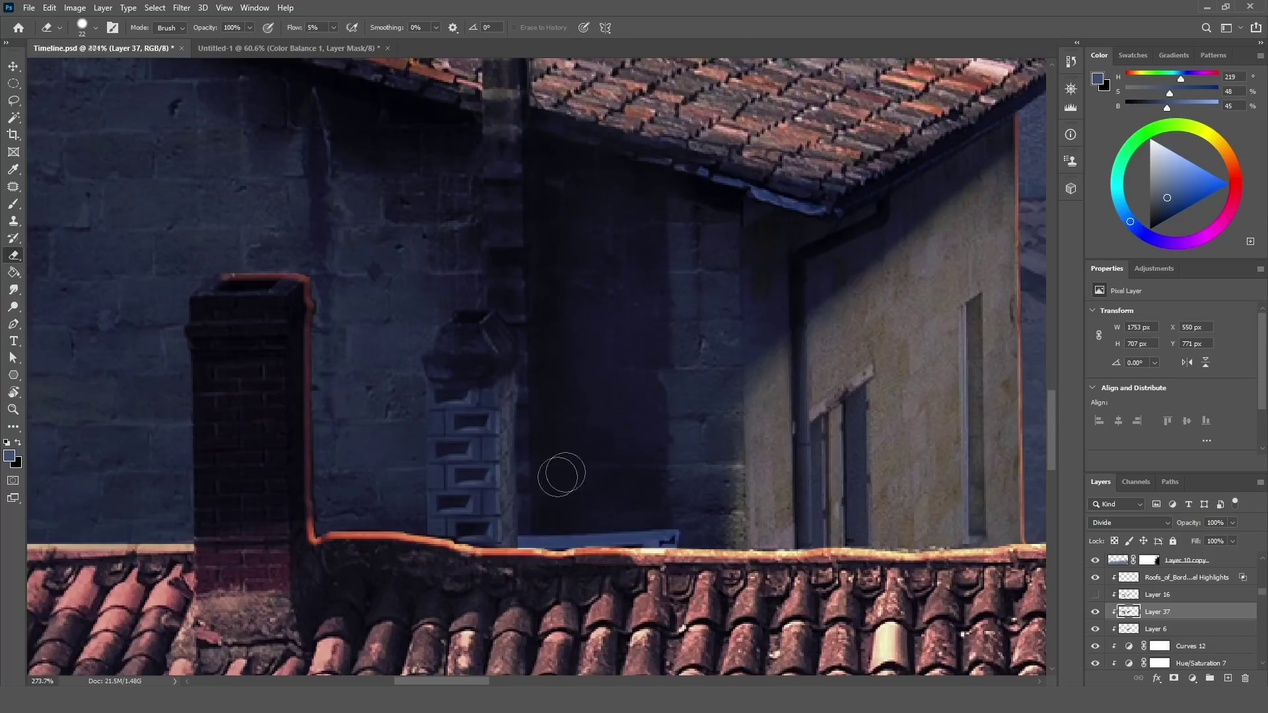
Step: Lasso the lit side of the small block chimney and strengthen its painted light with a Levels midtone of 0.60
key(b)
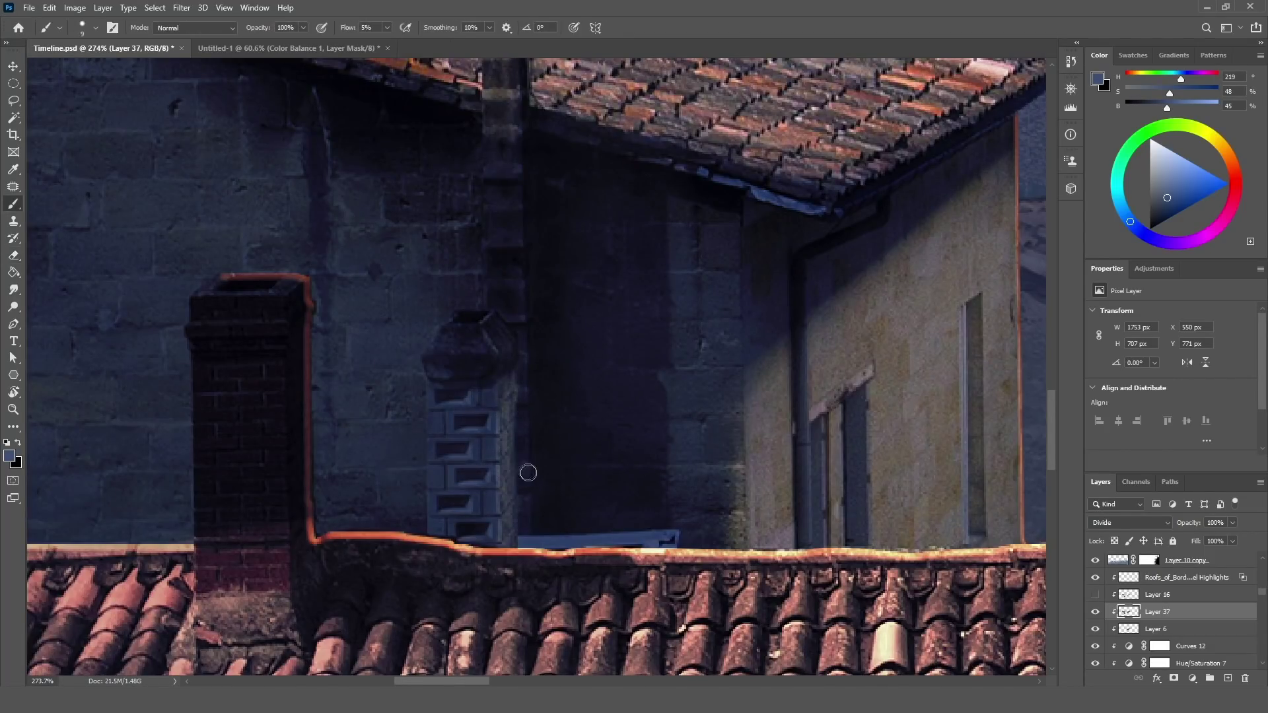
scroll(566, 408, up, 1)
scroll(541, 396, down, 5)
scroll(568, 271, up, 5)
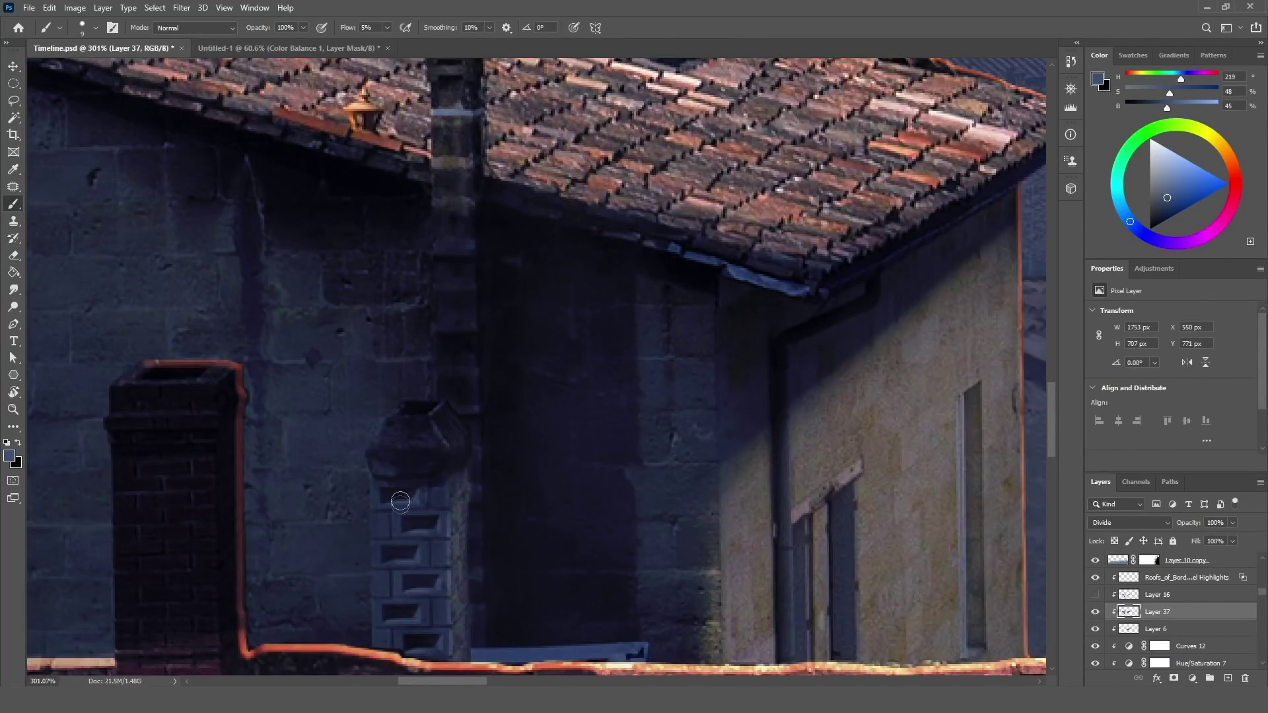
scroll(388, 571, down, 2)
click(15, 107)
mouse_move(400, 391)
mouse_down()
mouse_move(429, 657)
mouse_move(395, 507)
mouse_up()
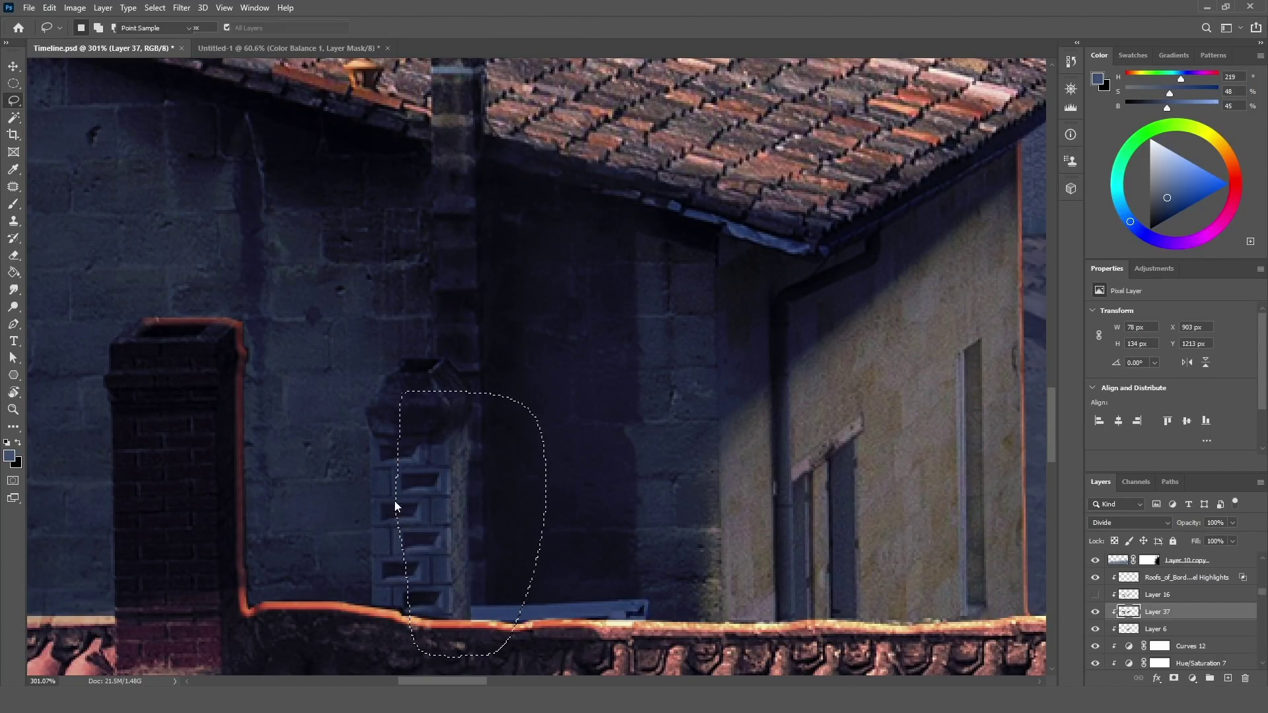
key(ctrl+l)
drag(840, 327, 841, 329)
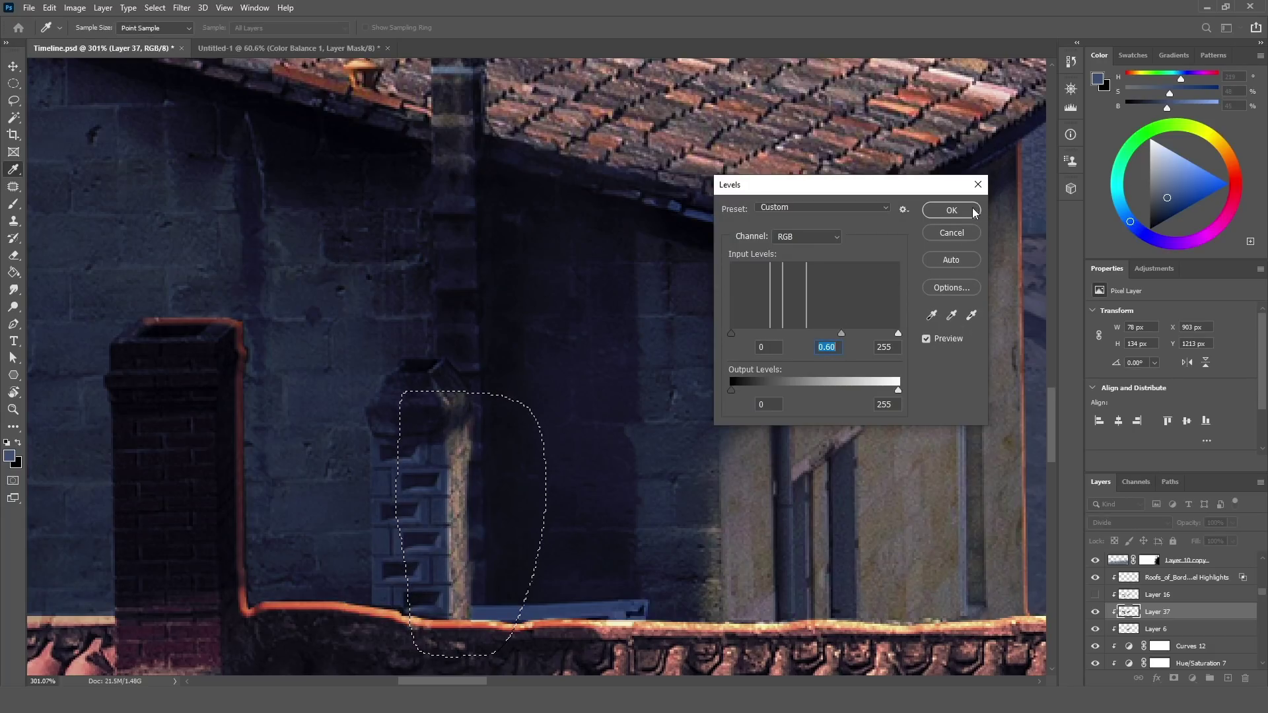
click(951, 210)
scroll(500, 435, up, 5)
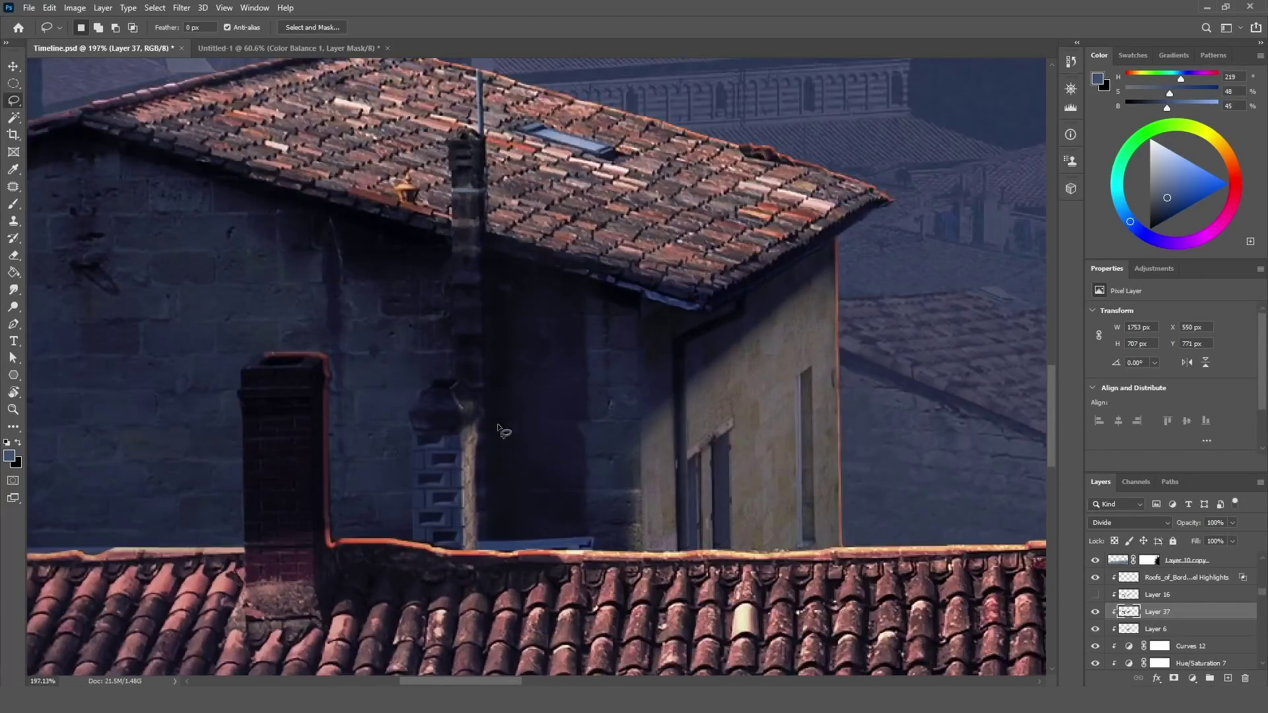
Step: Brush warm light up the sunward edge of the tall chimney stack, from the stone wall to its top above the roof
key(b)
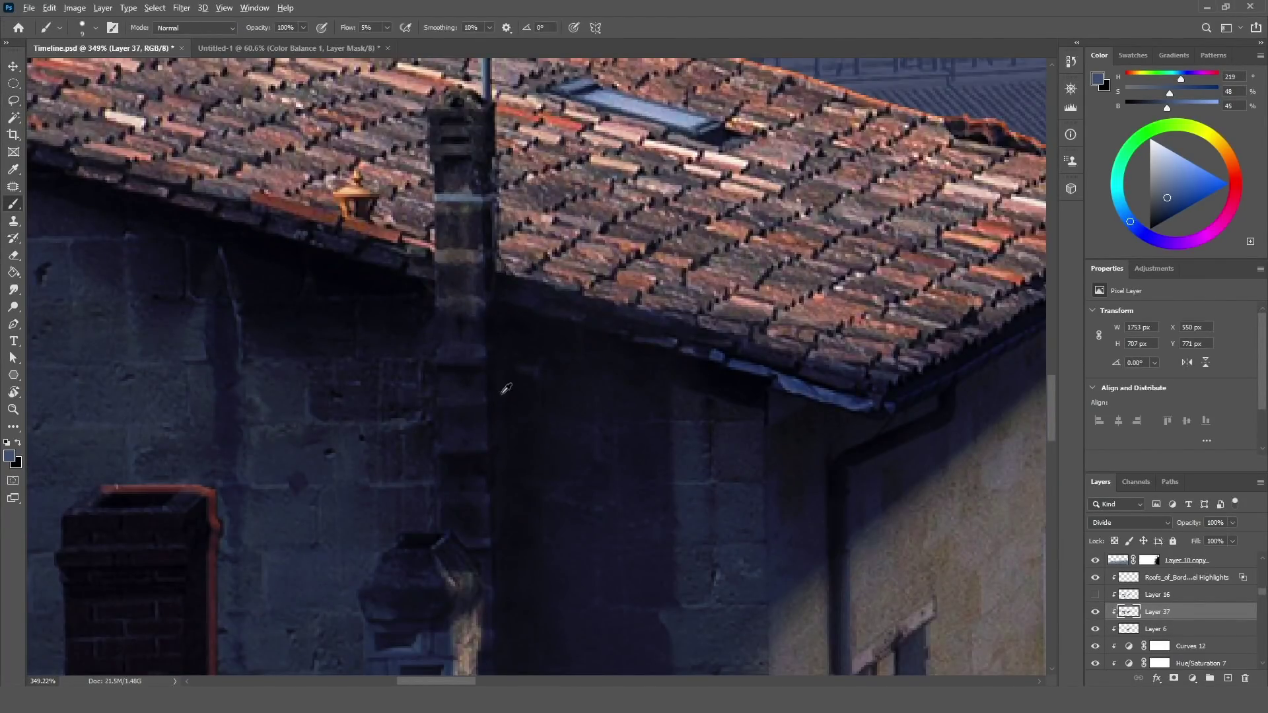
scroll(502, 389, up, 1)
mouse_move(495, 481)
mouse_down()
mouse_move(482, 391)
mouse_move(486, 159)
mouse_up()
scroll(486, 159, down, 2)
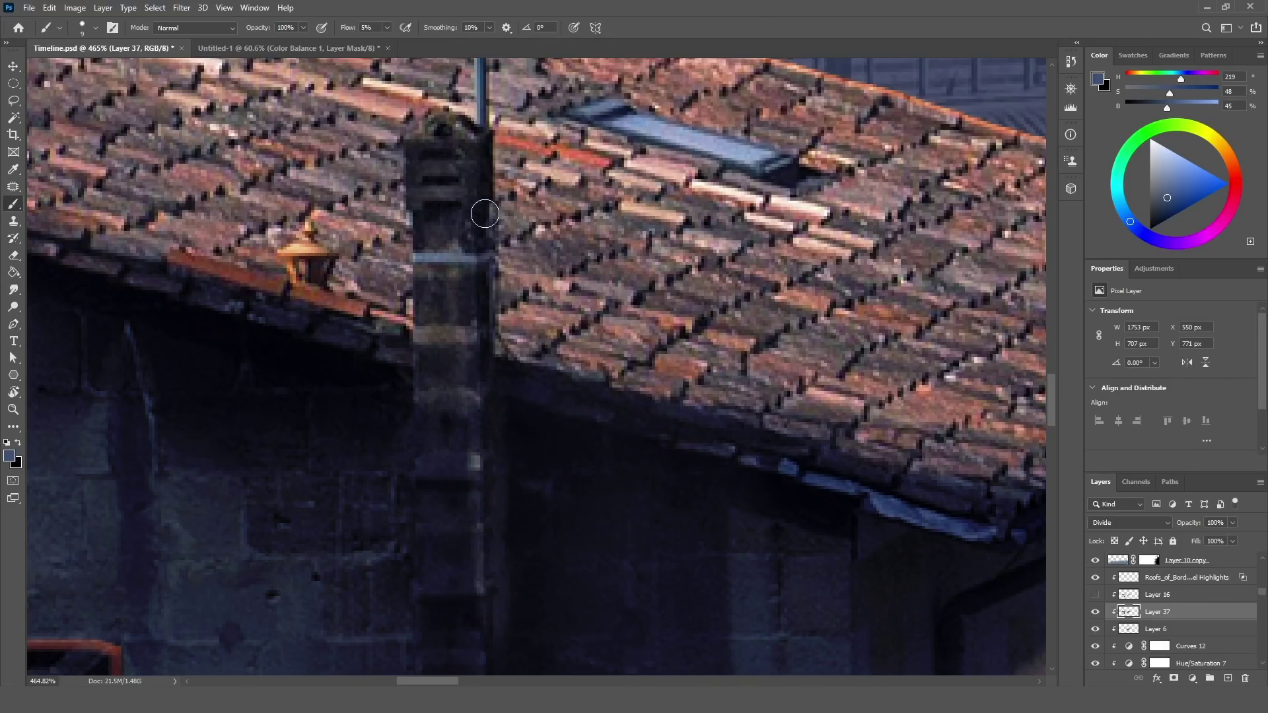
scroll(505, 457, up, 1)
scroll(515, 529, down, 7)
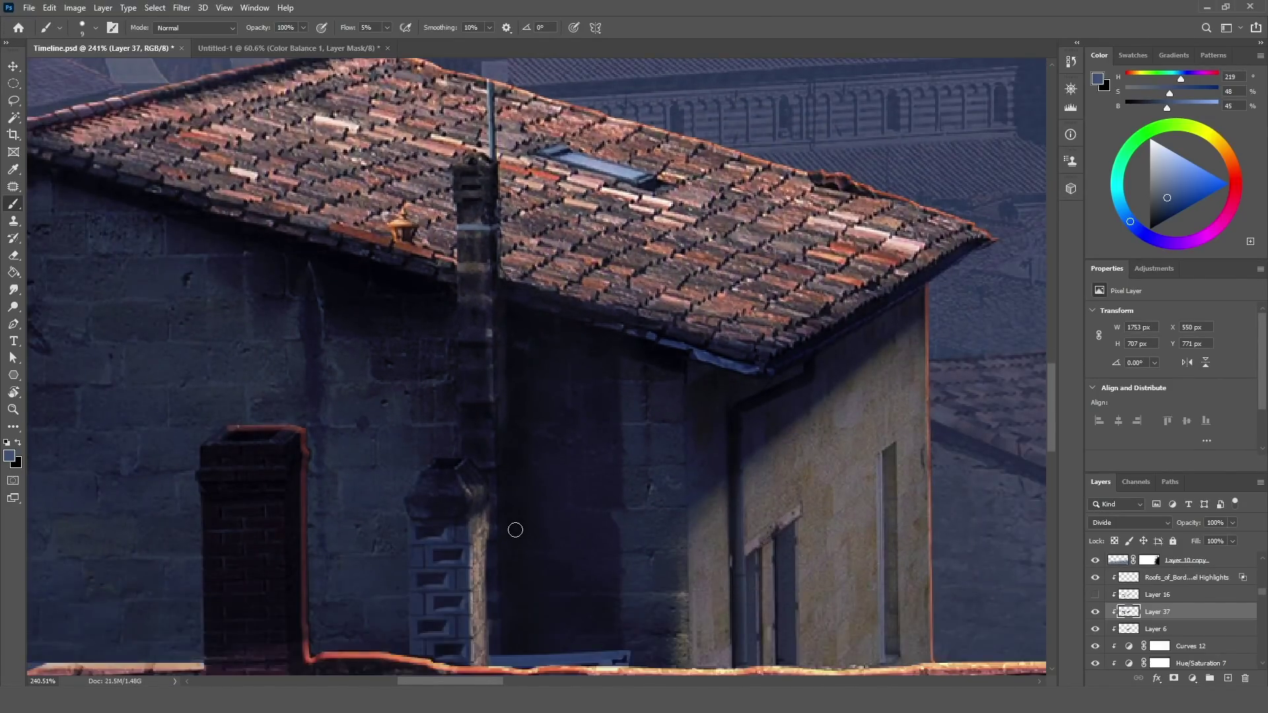
Step: Extend the light along the tall chimney's lower edge down to the long roof's ridge with a resized brush
scroll(526, 467, up, 2)
drag(497, 334, 482, 334)
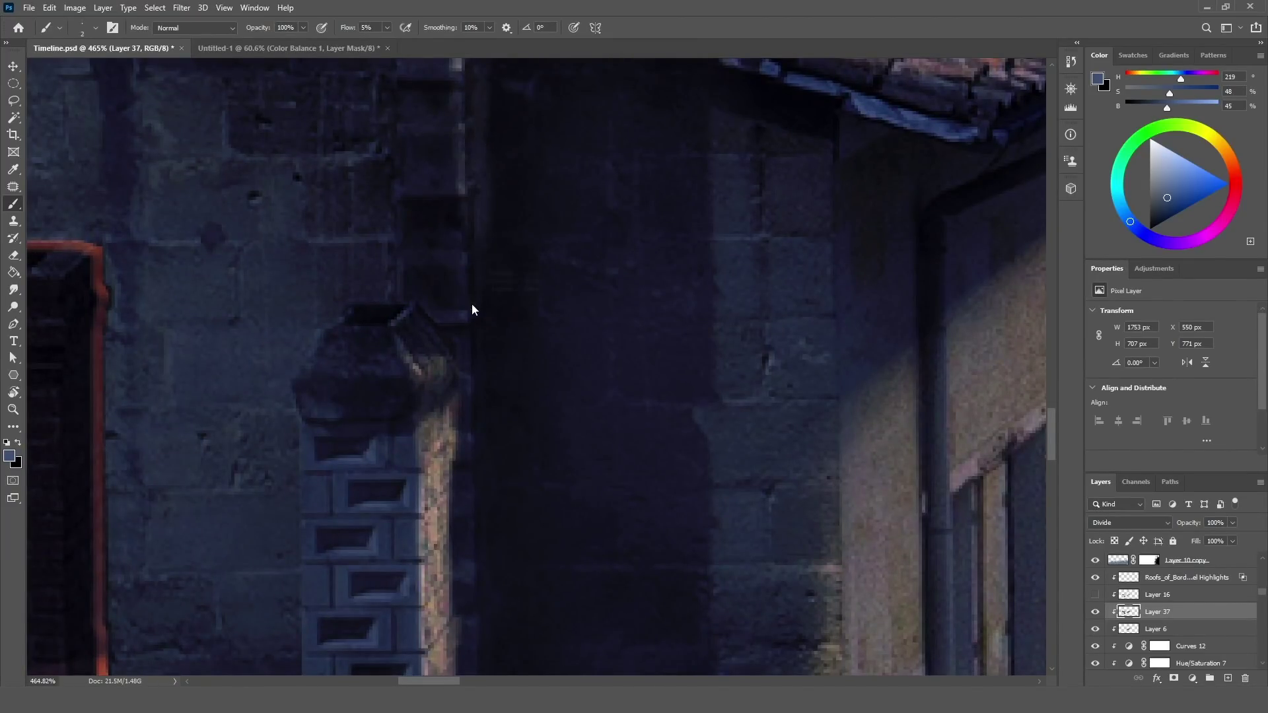
key(bracketright)
key(bracketright)
key(bracketright)
key(bracketright)
scroll(487, 469, down, 2)
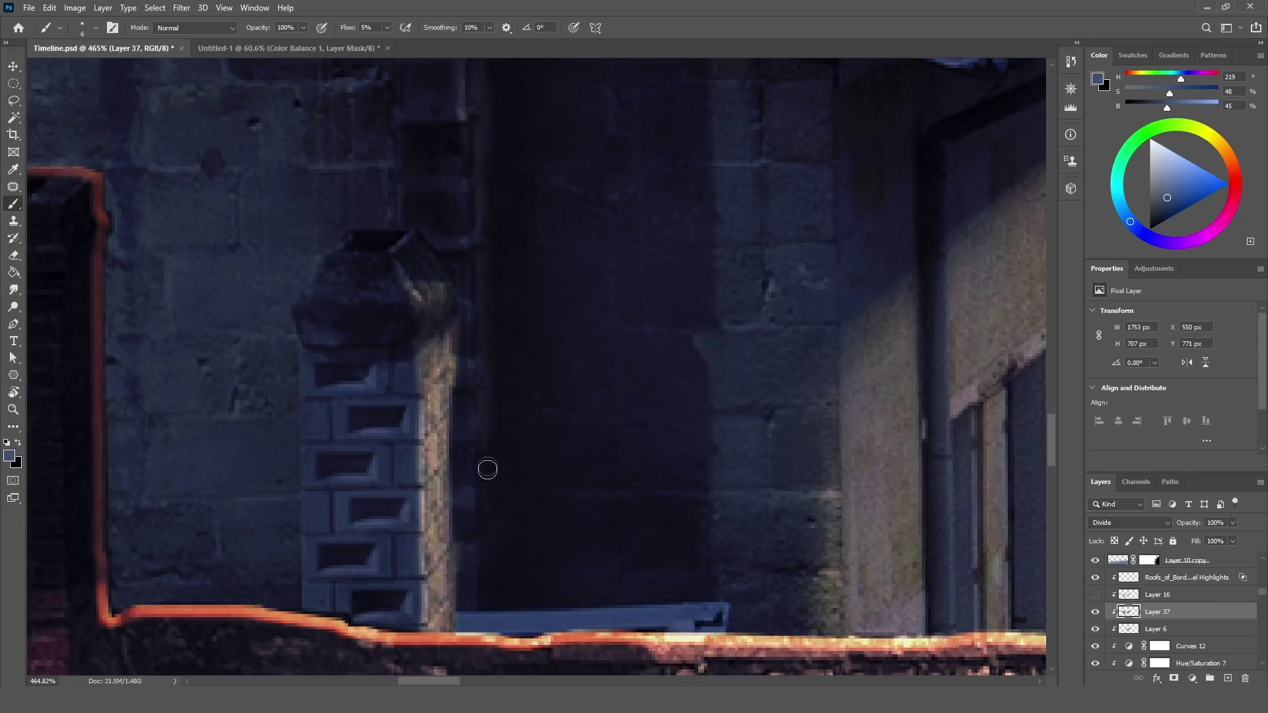
click(488, 616)
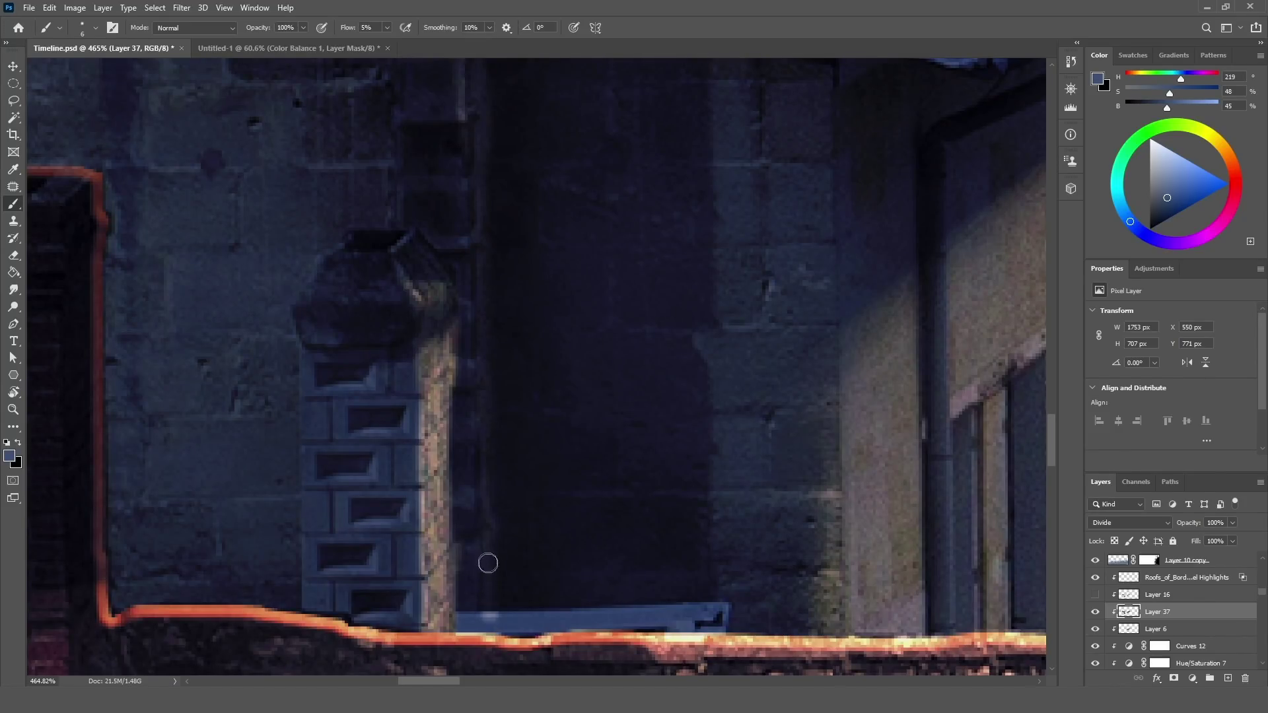
Step: Lasso the tall chimney's lit edge, trimming the adjoining roof tiles and the long roof's ridge out of the selection
scroll(491, 538, down, 4)
click(13, 100)
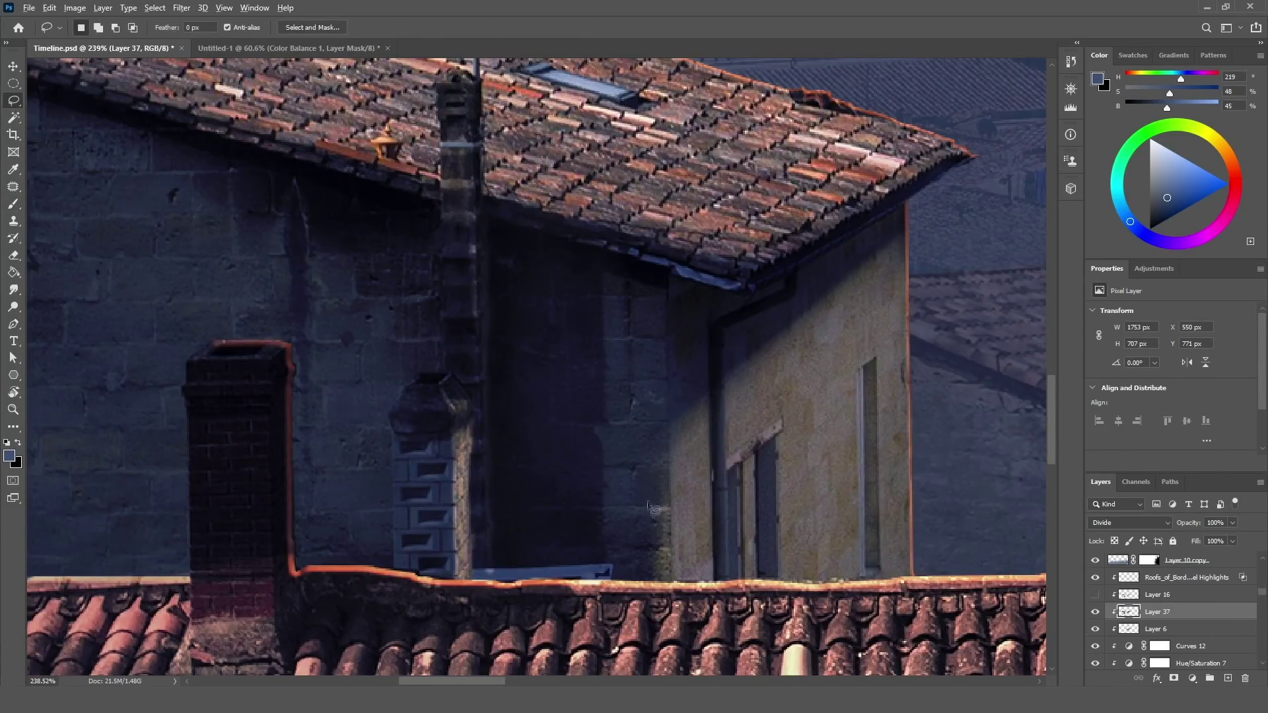
mouse_move(511, 559)
mouse_down()
mouse_move(474, 523)
mouse_move(460, 230)
mouse_move(472, 72)
mouse_move(556, 383)
mouse_move(565, 481)
mouse_up()
mouse_move(552, 219)
mouse_down()
mouse_move(492, 193)
mouse_move(487, 74)
mouse_move(561, 115)
mouse_up()
mouse_move(512, 203)
mouse_down()
mouse_move(486, 190)
mouse_move(548, 183)
mouse_up()
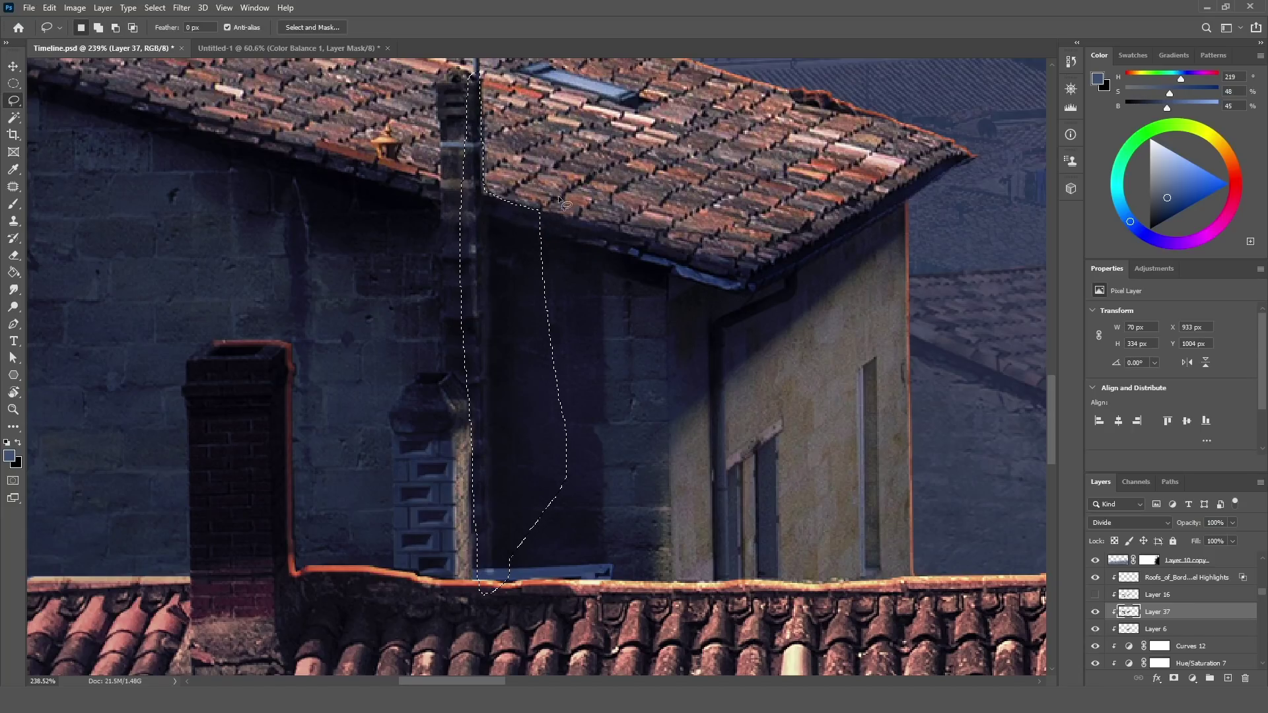
scroll(538, 203, down, 6)
scroll(519, 168, up, 5)
scroll(479, 409, up, 1)
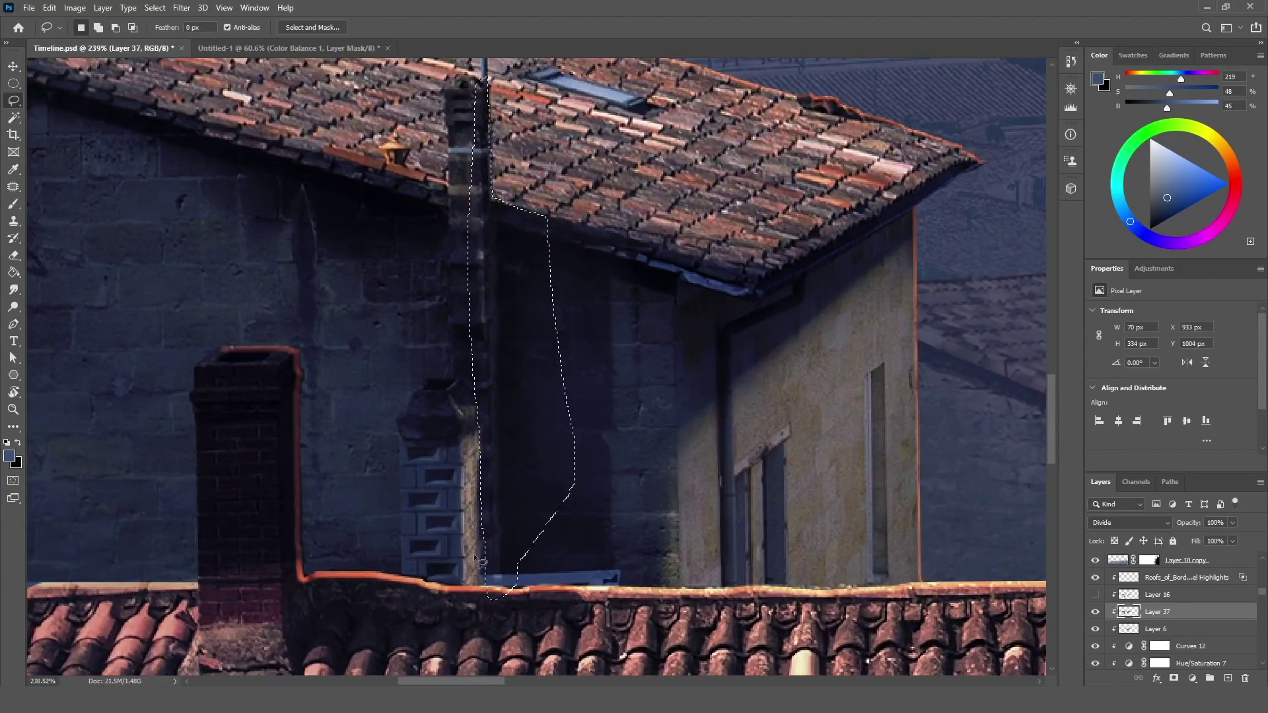
mouse_move(487, 586)
mouse_down()
mouse_move(529, 586)
mouse_move(494, 621)
mouse_up()
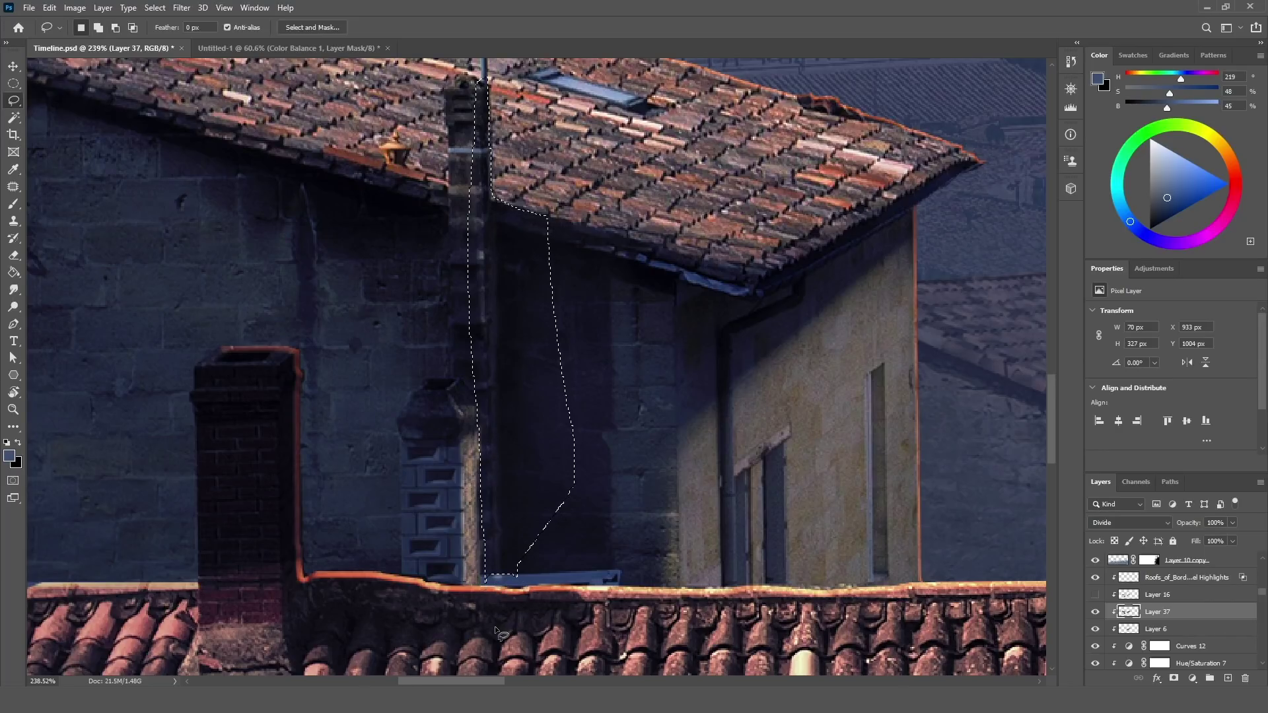
Step: Strengthen the selected chimney light with a Levels midtone of 0.53 and clear the selection
key(ctrl+l)
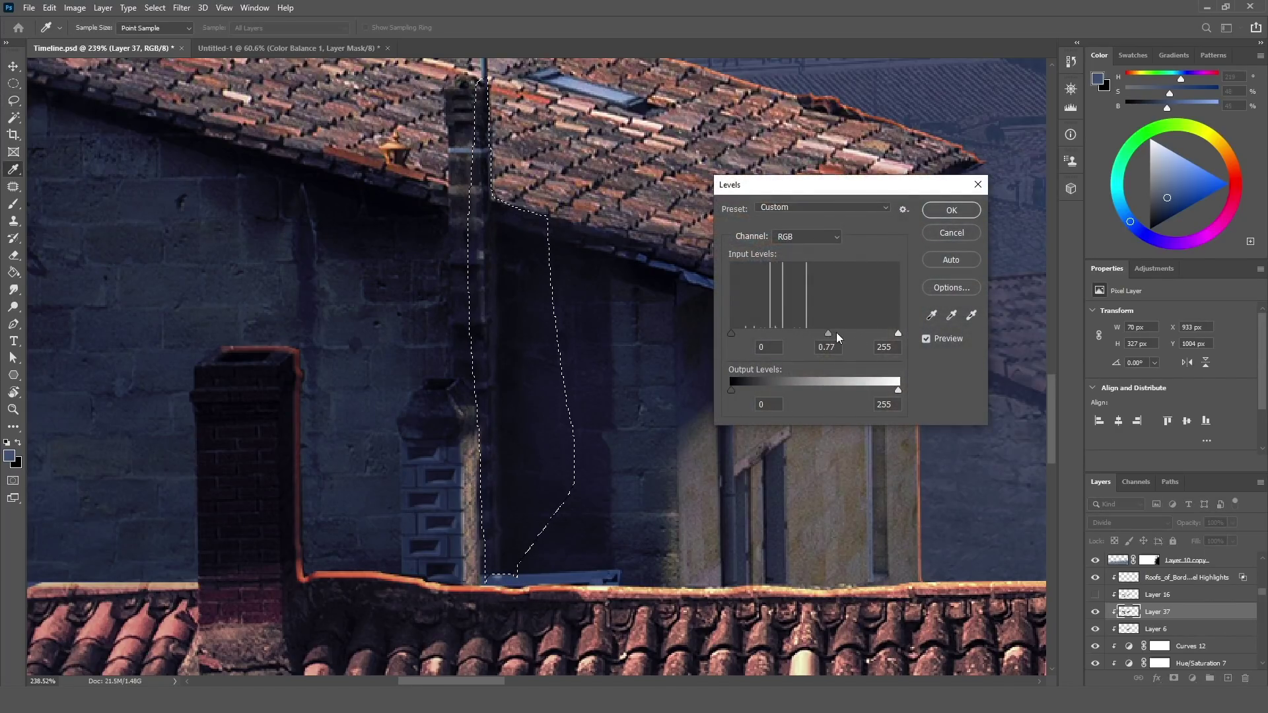
drag(836, 333, 847, 333)
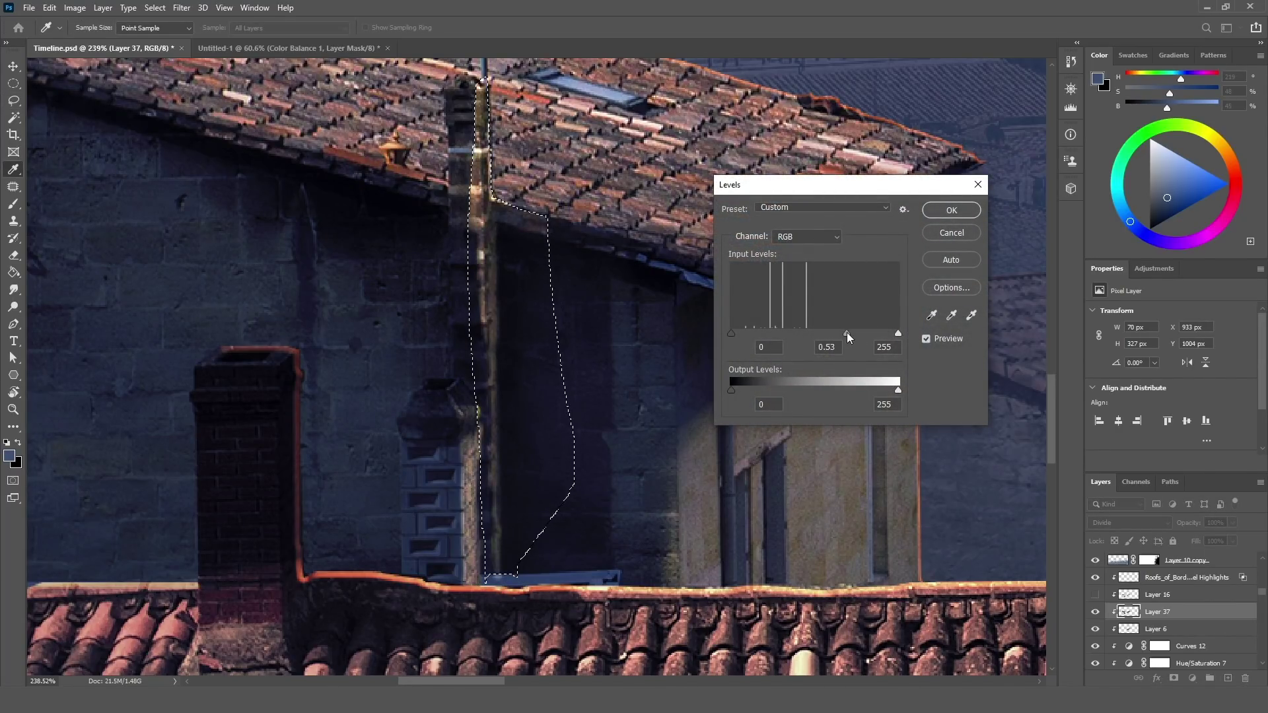
click(951, 210)
key(ctrl+d)
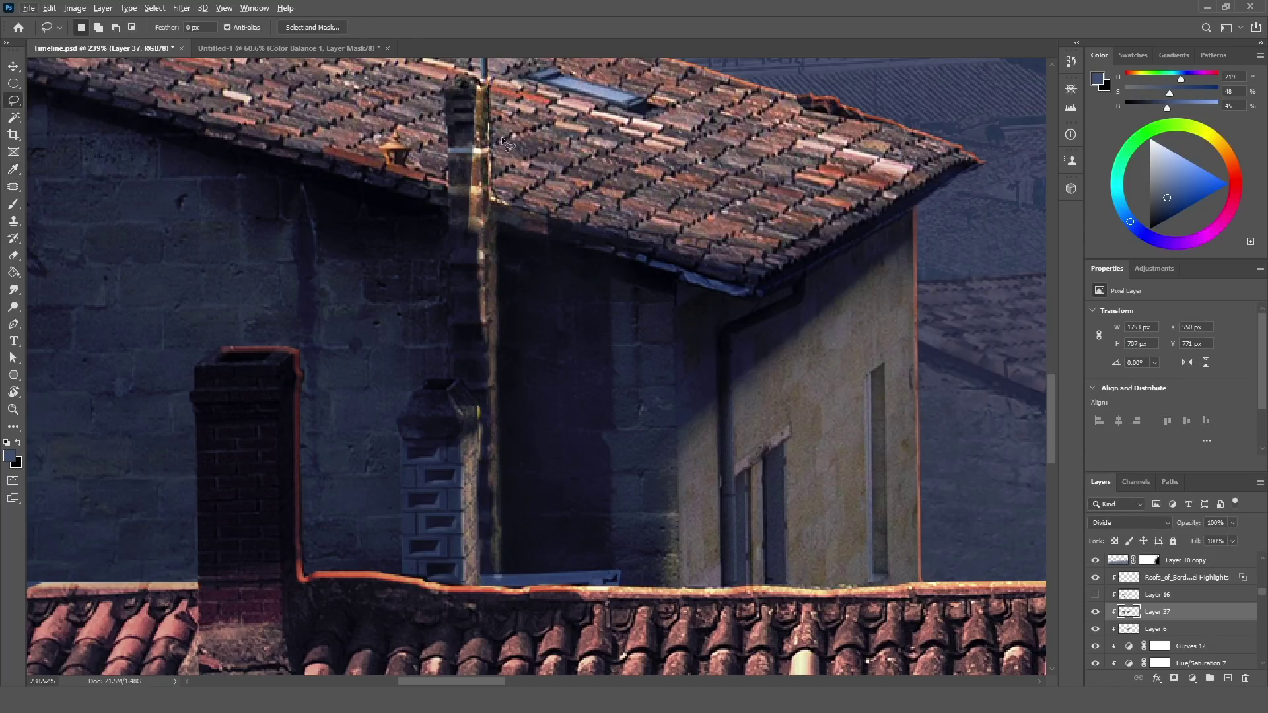
Step: Erase the excess light around the upper part of the tall chimney with a small eraser
key(e)
key(alt+e)
key(Escape)
key(l)
scroll(474, 160, up, 5)
key(e)
scroll(470, 202, up, 2)
mouse_move(462, 255)
mouse_down()
mouse_move(465, 351)
mouse_move(460, 196)
mouse_move(474, 148)
mouse_move(430, 274)
mouse_up()
key(bracketleft)
scroll(473, 382, down, 5)
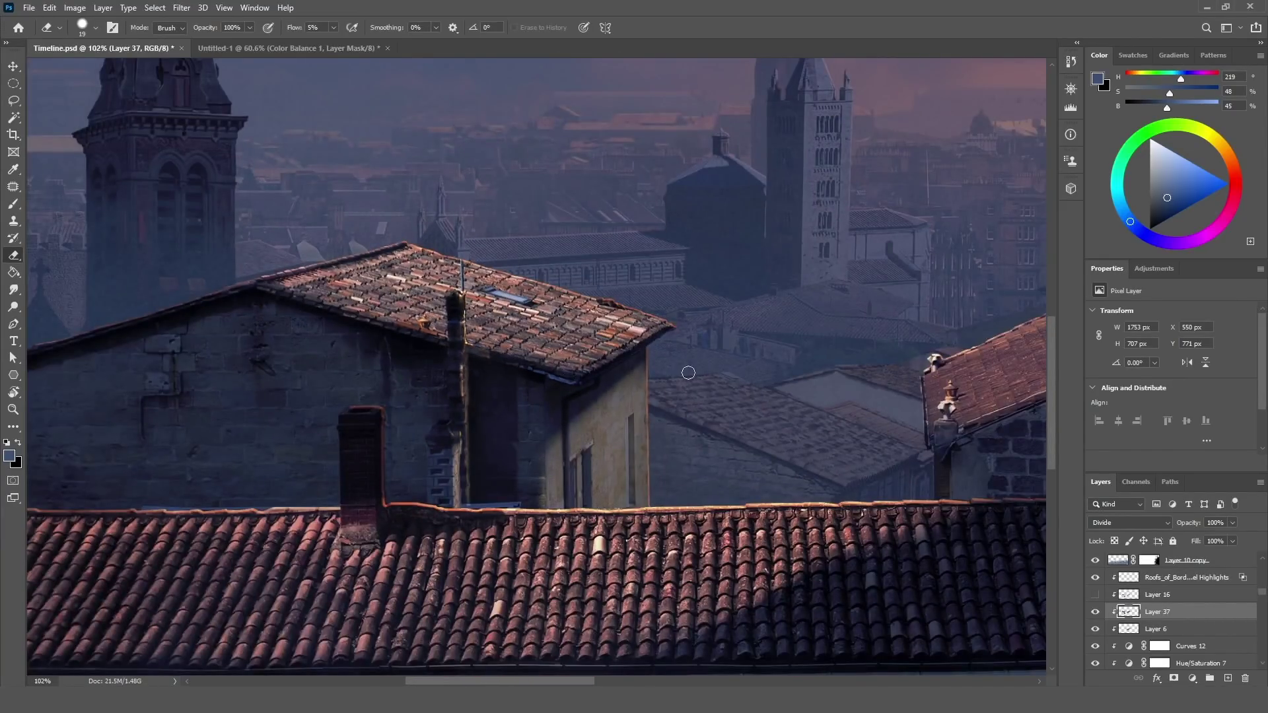
Step: Enlarge the eraser to 114 px
scroll(688, 372, down, 4)
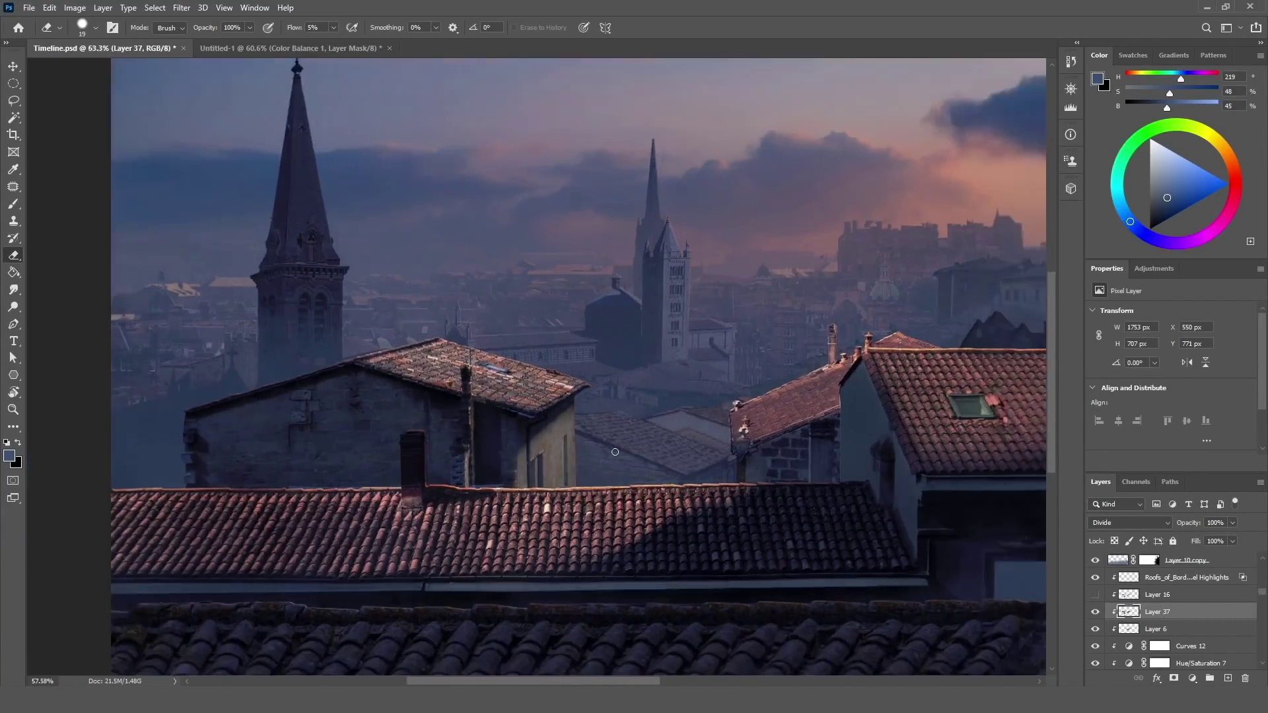
scroll(778, 465, up, 1)
drag(672, 483, 711, 478)
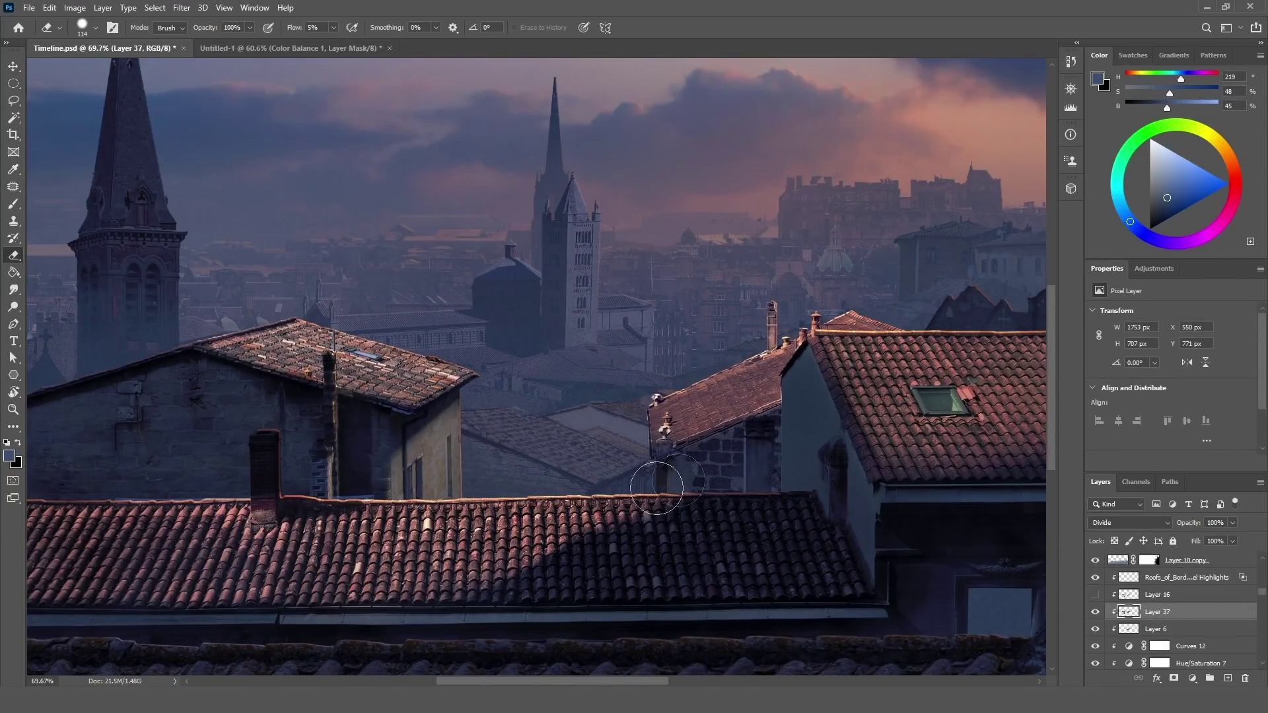
scroll(683, 487, down, 2)
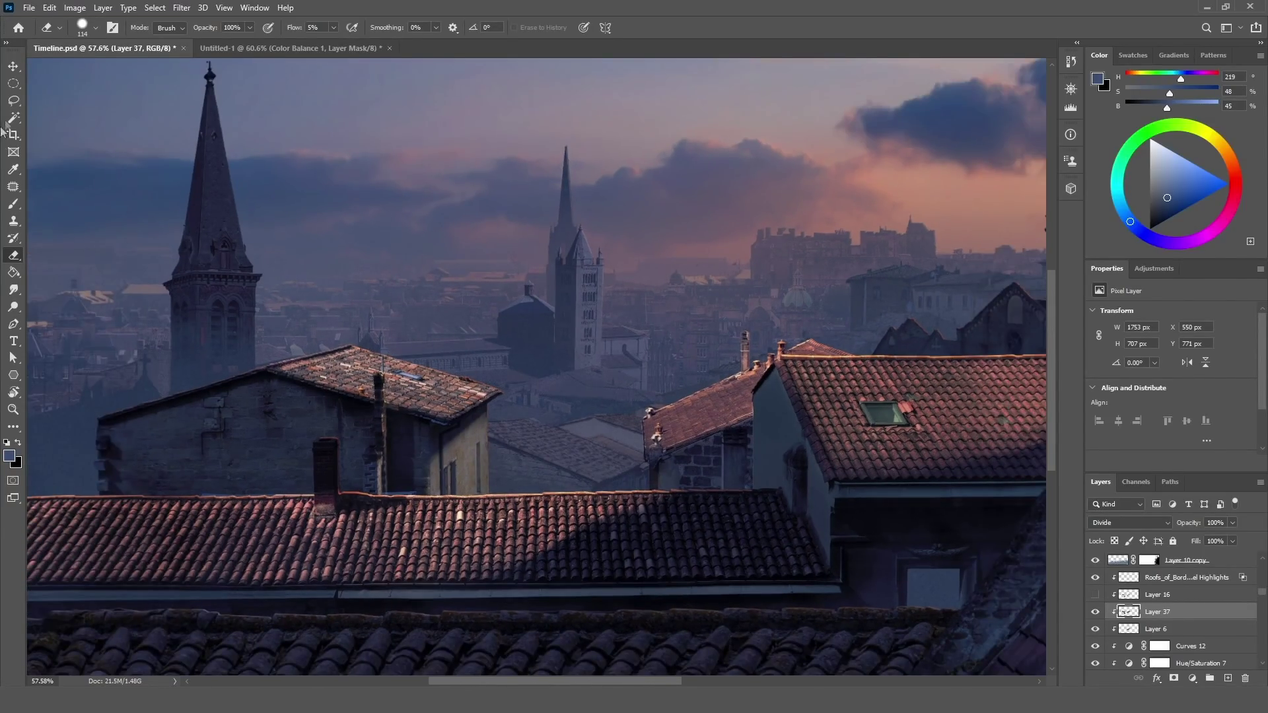
Step: Lasso the stone house's roof and shift its midtone Color Balance to Cyan–Red -12 and Yellow–Blue +8, nudging it slightly towards green
key(l)
scroll(407, 529, up, 3)
mouse_move(471, 426)
mouse_down()
mouse_move(211, 318)
mouse_move(564, 416)
mouse_move(471, 426)
mouse_up()
key(ctrl+b)
mouse_move(420, 256)
mouse_down()
mouse_move(408, 256)
mouse_move(430, 290)
mouse_move(413, 255)
mouse_up()
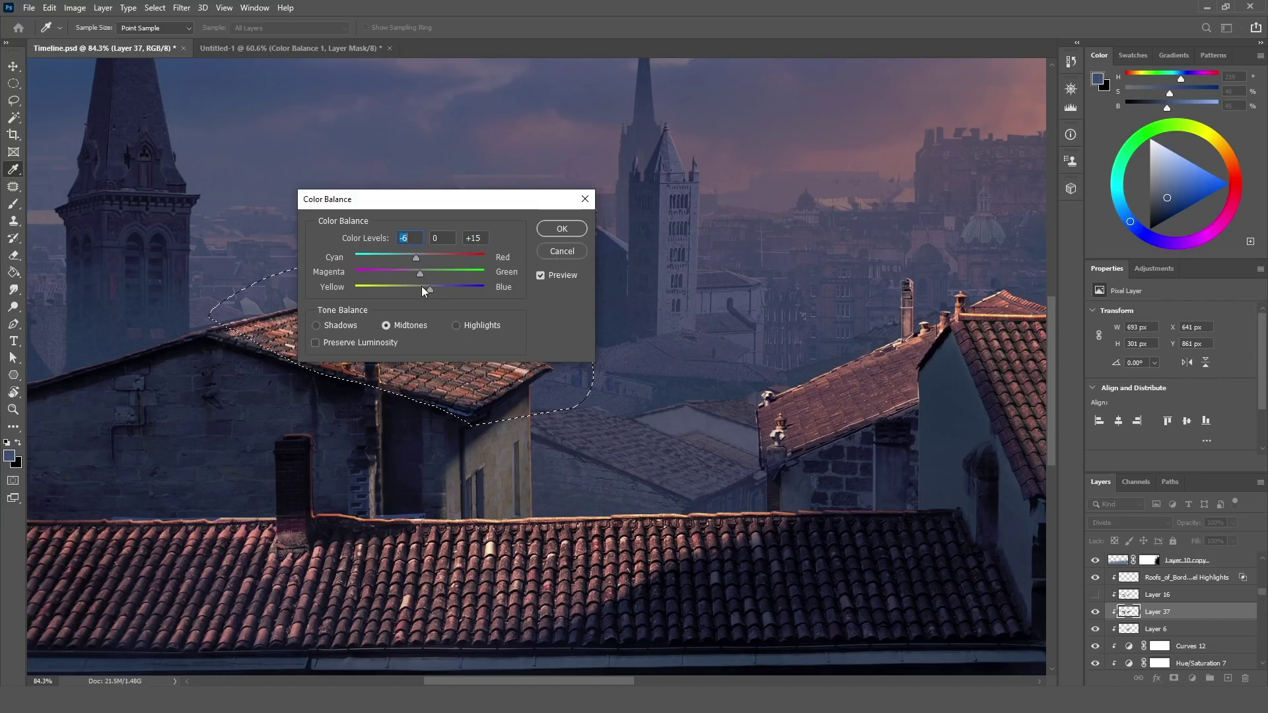
click(425, 284)
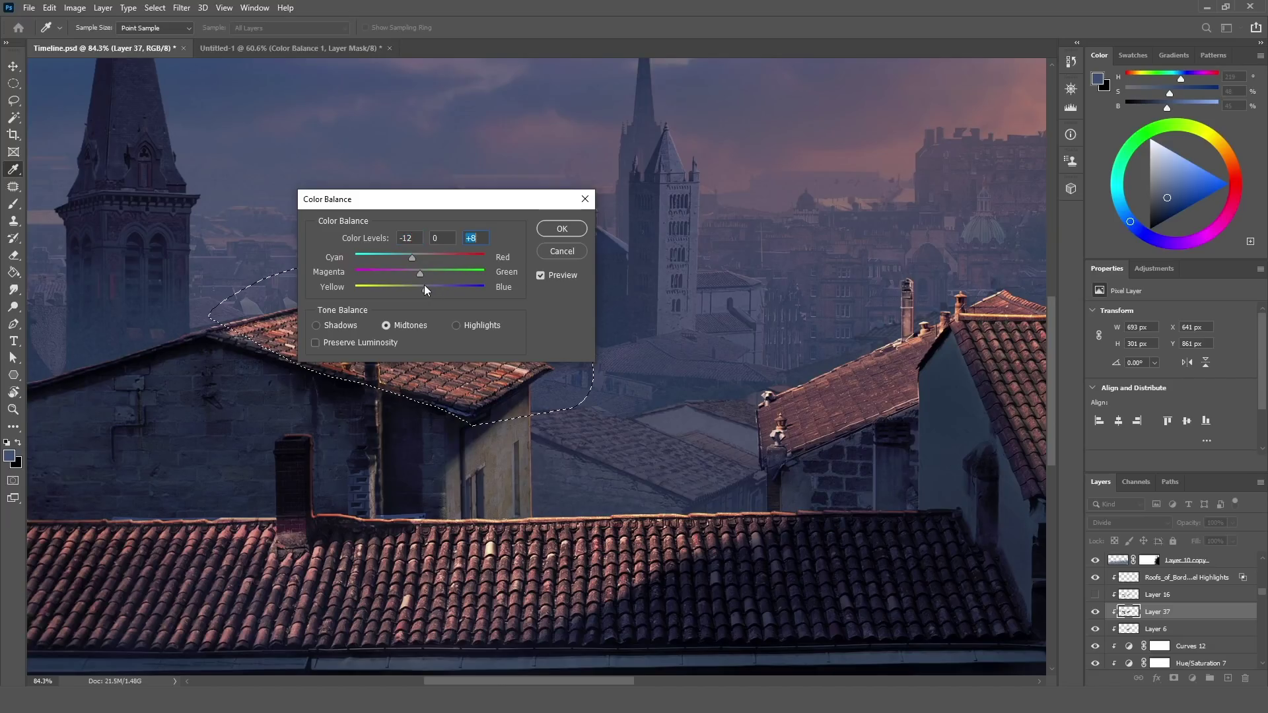
drag(420, 271, 422, 271)
click(562, 229)
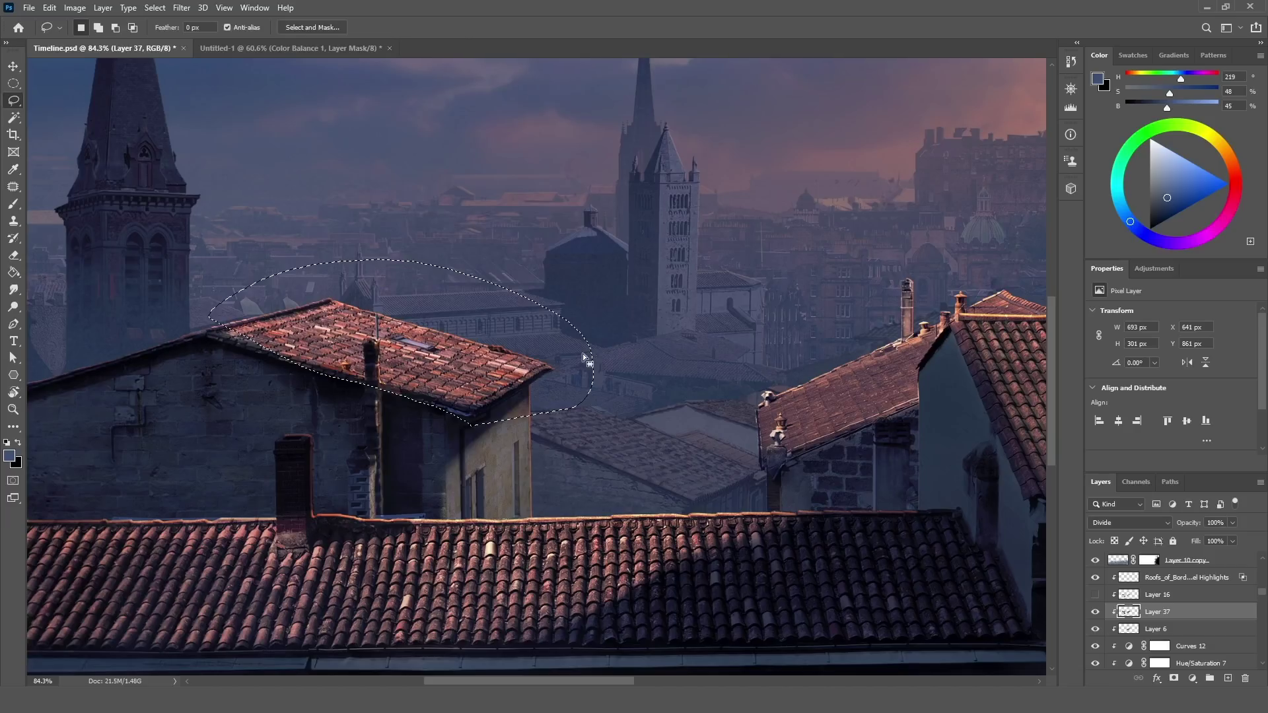
Step: Adjust the selected stone house roof light with a Levels midtone of 1.16
key(ctrl+l)
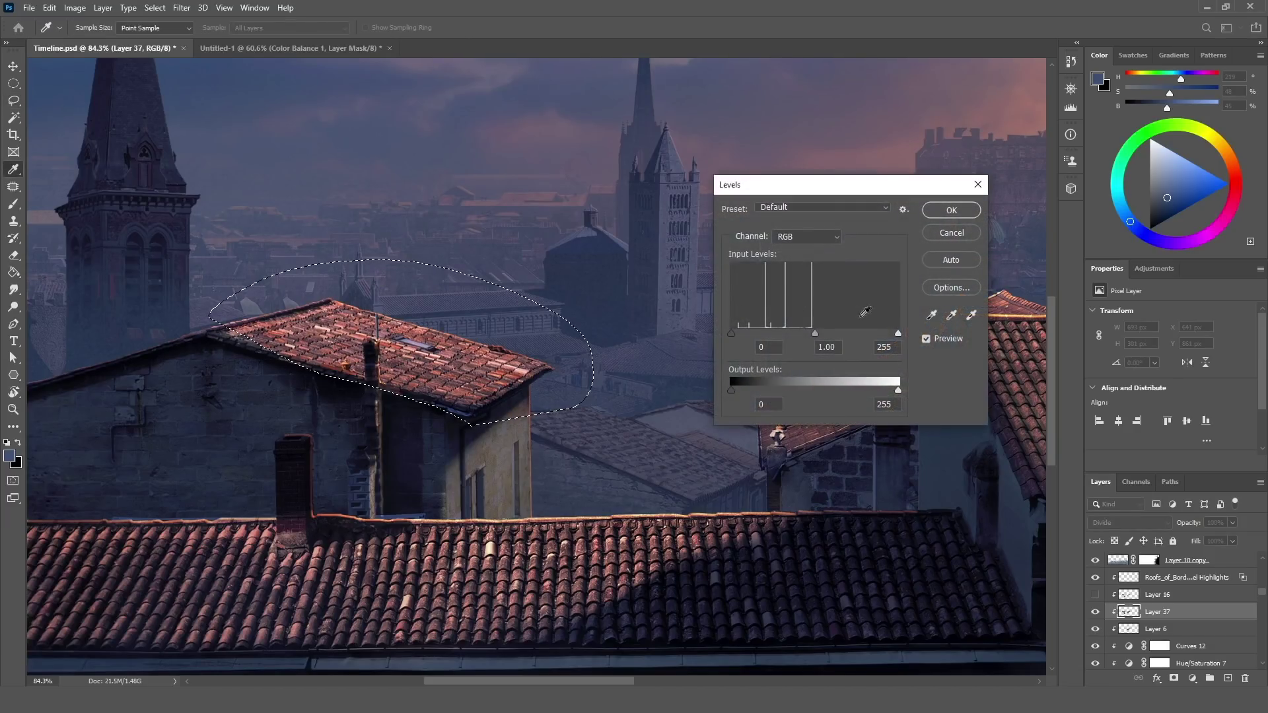
drag(809, 336, 807, 336)
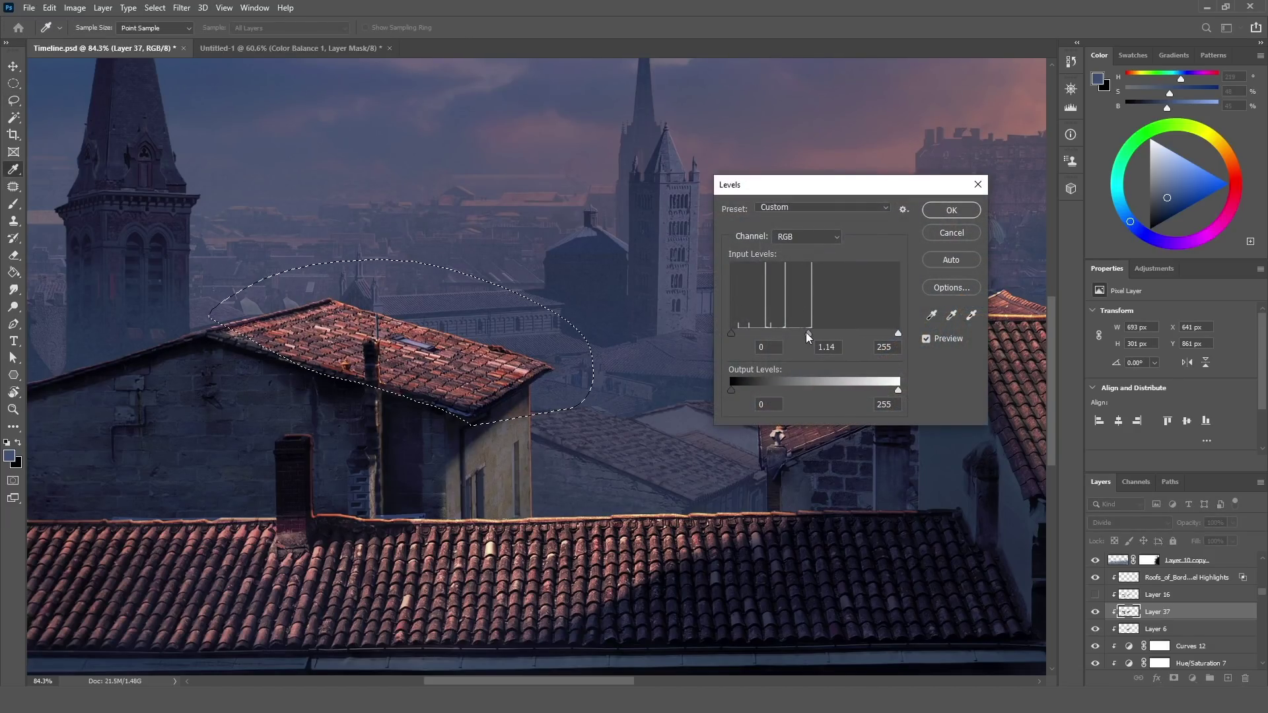
drag(798, 331, 802, 333)
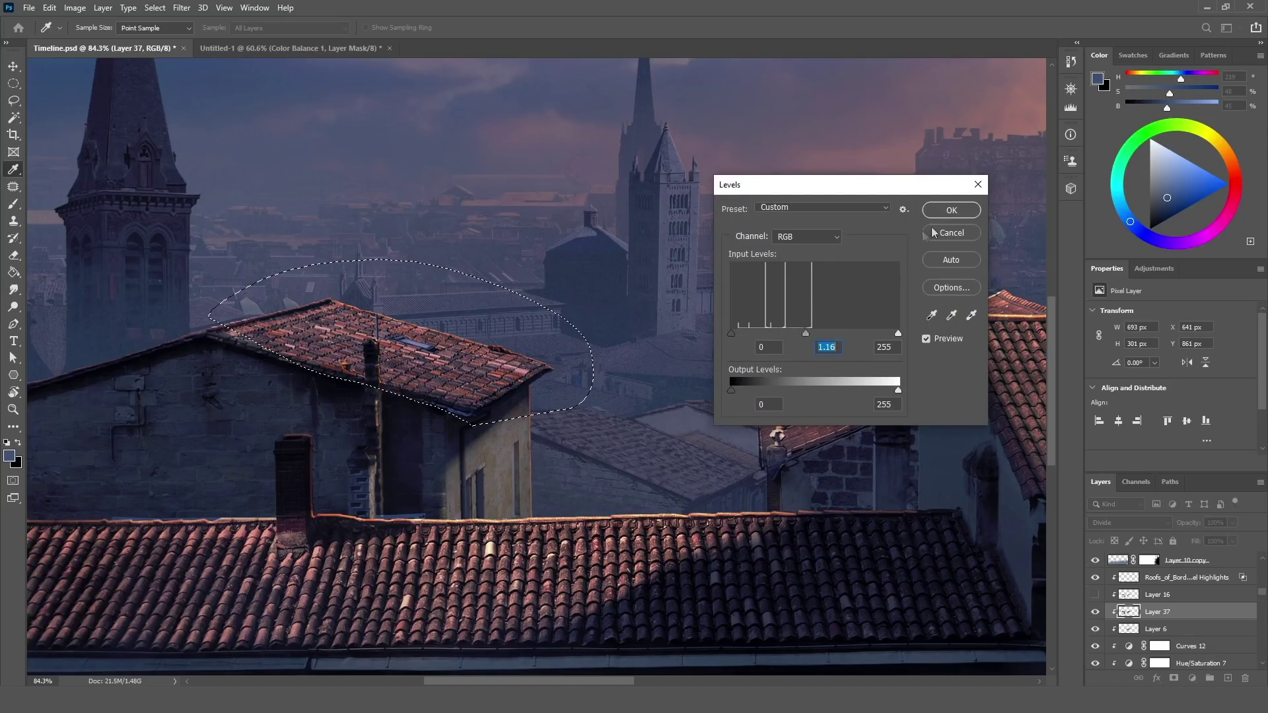
click(951, 210)
scroll(597, 344, down, 3)
key(l)
scroll(579, 348, up, 1)
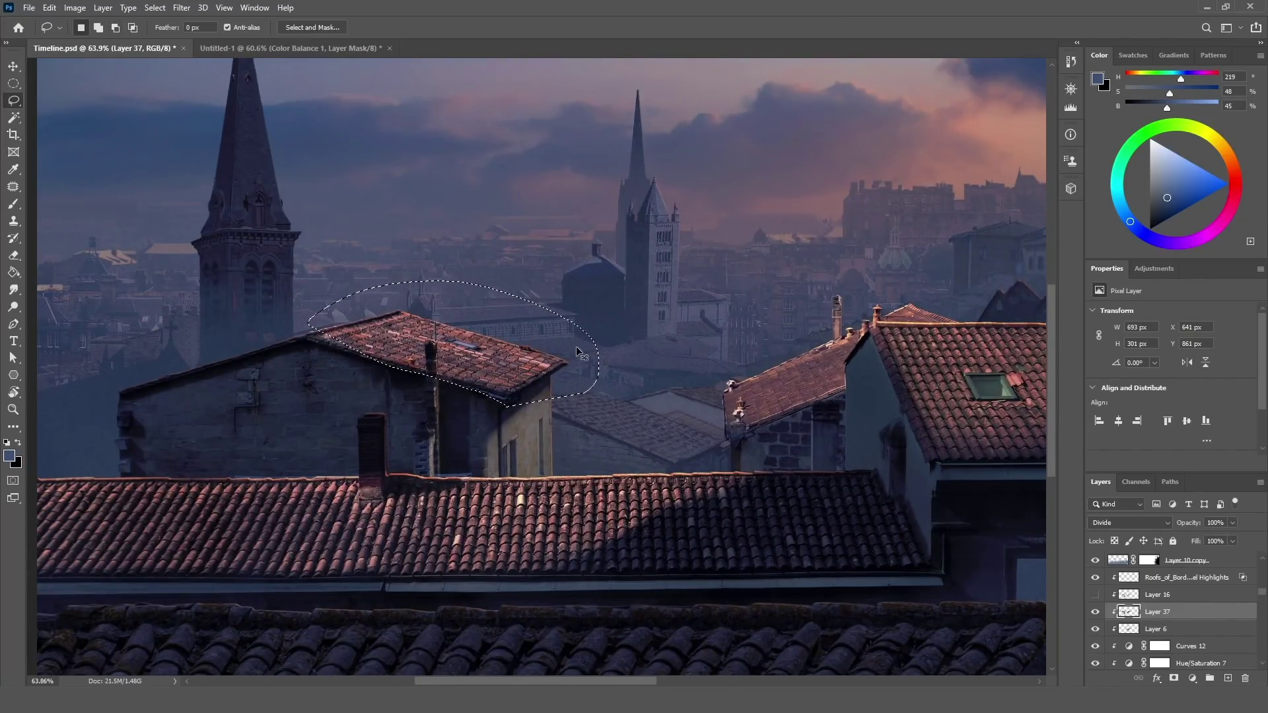
Step: Apply a second Levels adjustment to the selected roof light, with the midtone at 1.10 and the white output level at 213
key(ctrl+l)
click(731, 390)
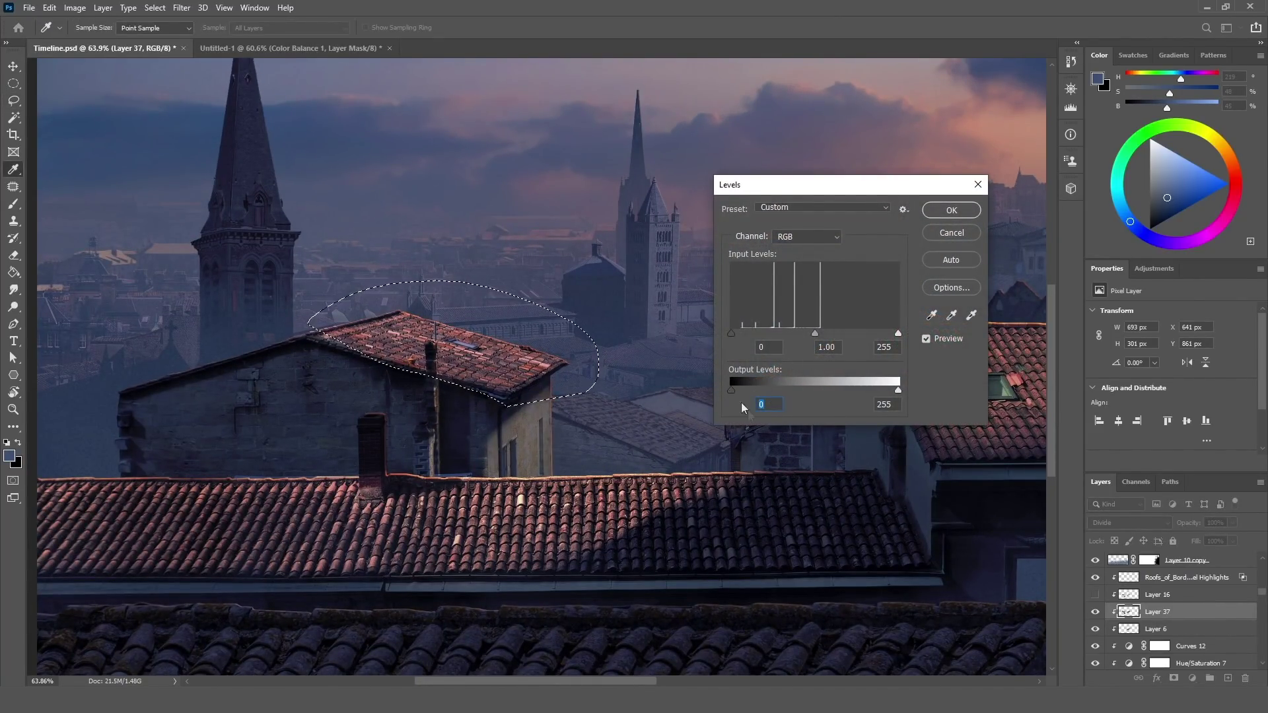
mouse_move(731, 390)
mouse_down()
mouse_move(745, 390)
mouse_move(718, 397)
mouse_up()
drag(898, 390, 889, 395)
click(888, 392)
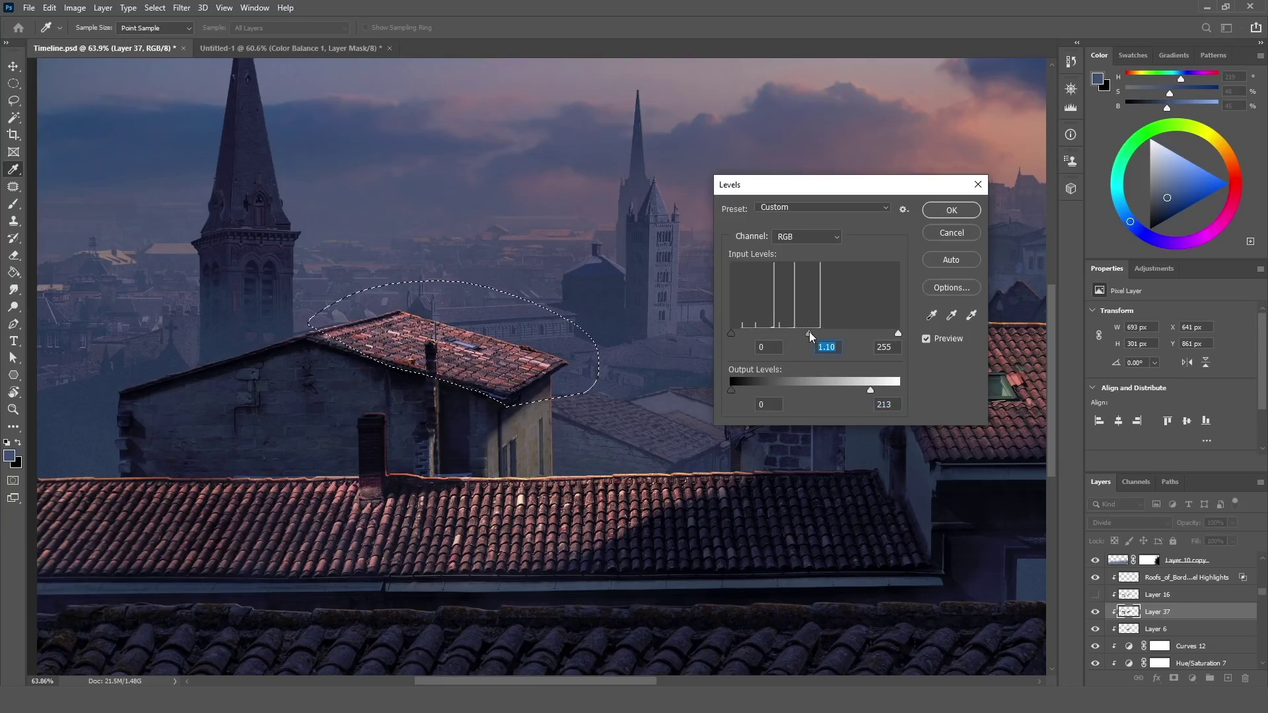
click(951, 210)
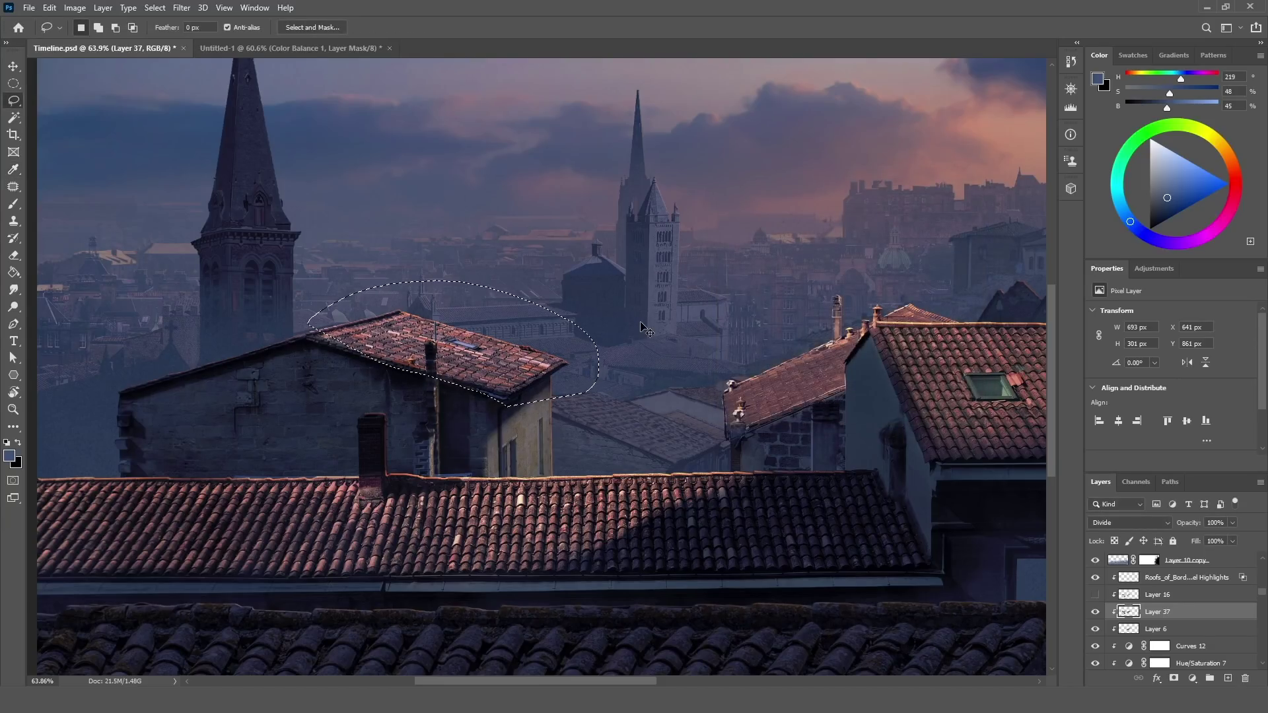
Step: Shift the selected roof light's midtone Color Balance to Cyan–Red -7 and Yellow–Blue +9
key(ctrl+b)
drag(427, 256, 434, 257)
drag(478, 205, 713, 127)
drag(668, 178, 664, 212)
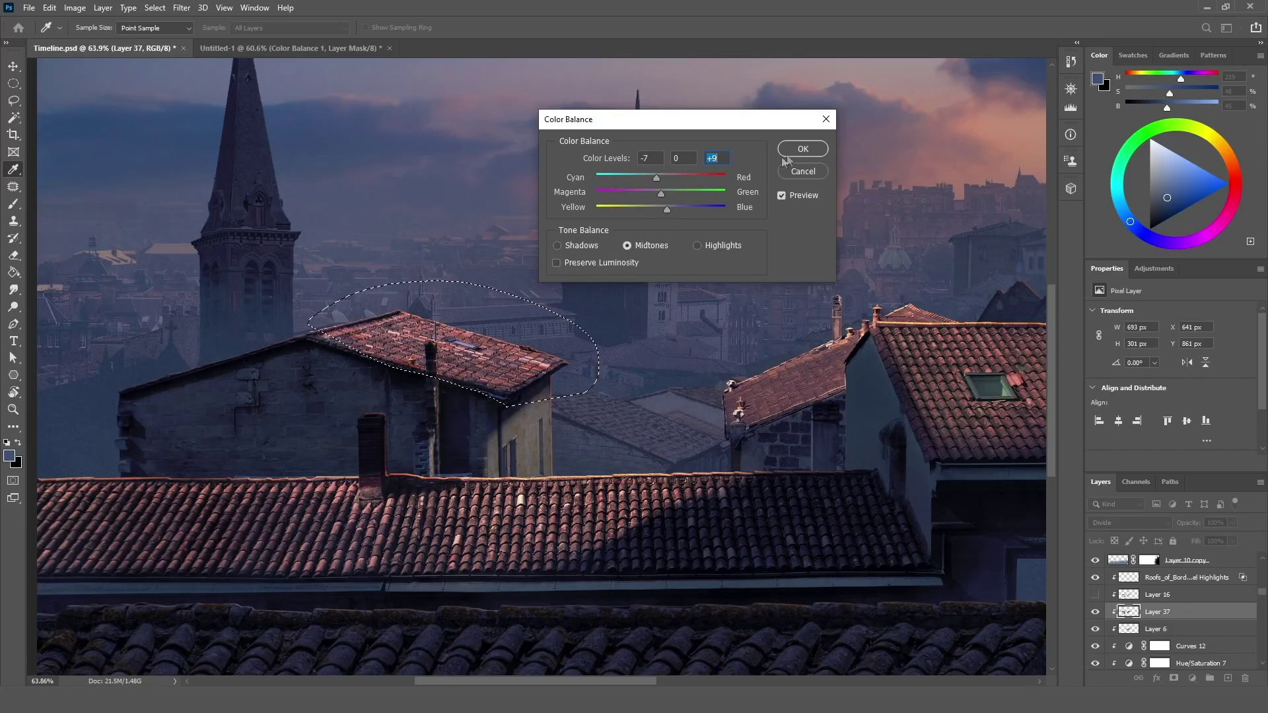
click(803, 149)
key(l)
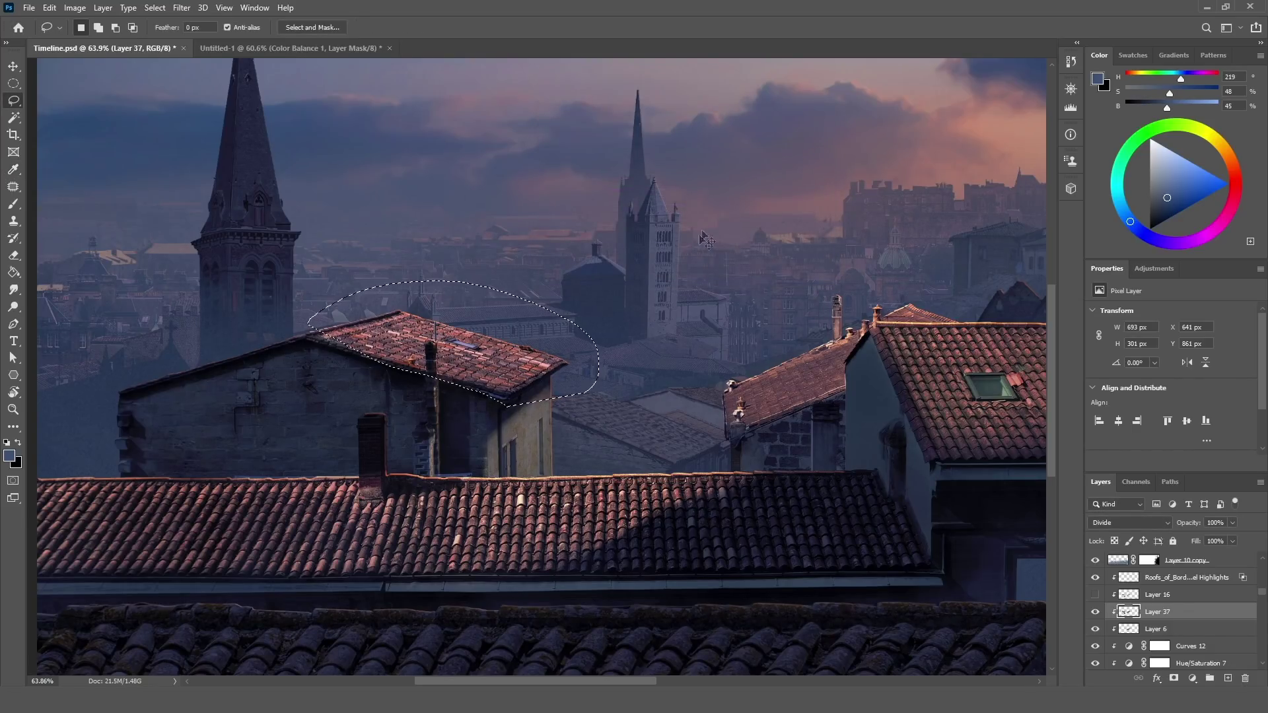
Step: Fine-tune the selected roof light with Hue/Saturation and clear the selection
key(ctrl+u)
drag(905, 524, 922, 521)
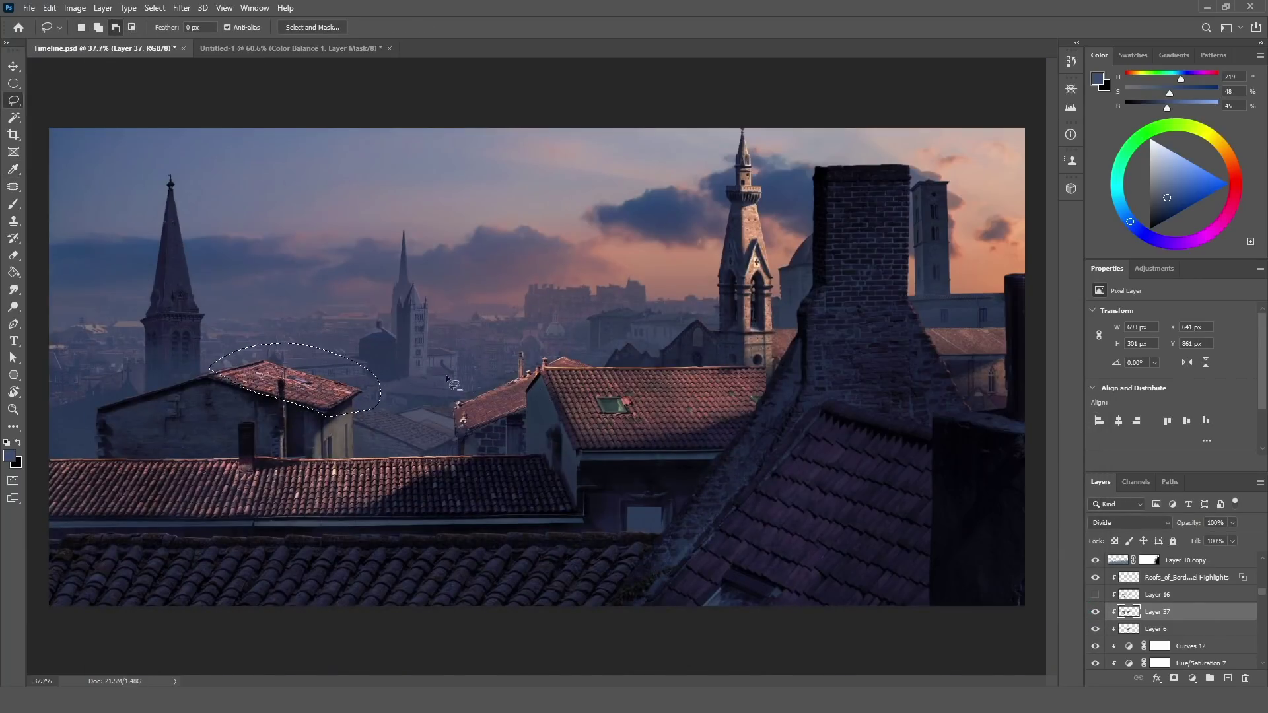
key(ctrl+minus)
key(ctrl+0)
scroll(367, 391, up, 2)
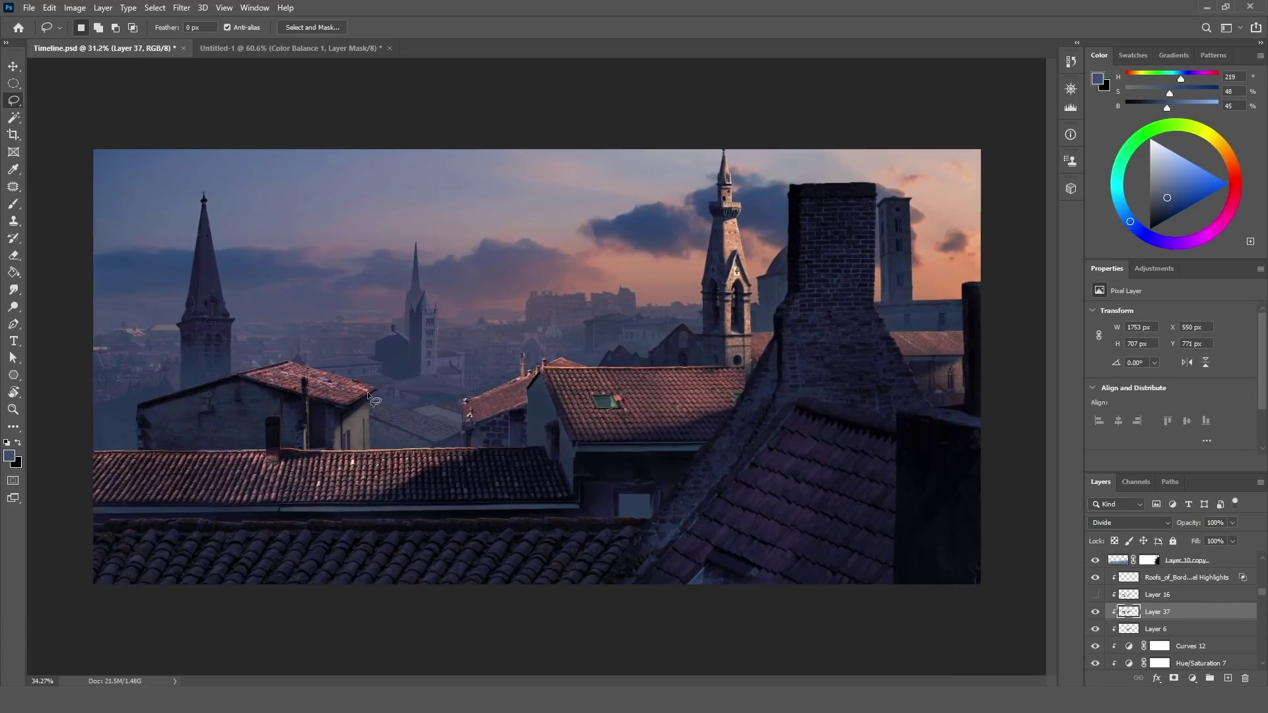
Step: Lasso the light below the stone house's roof, nudge its midtone Color Balance slightly towards cyan, and clear the selection
mouse_move(304, 453)
mouse_down()
mouse_move(284, 457)
mouse_move(274, 409)
mouse_move(302, 426)
mouse_move(302, 453)
mouse_up()
key(ctrl+b)
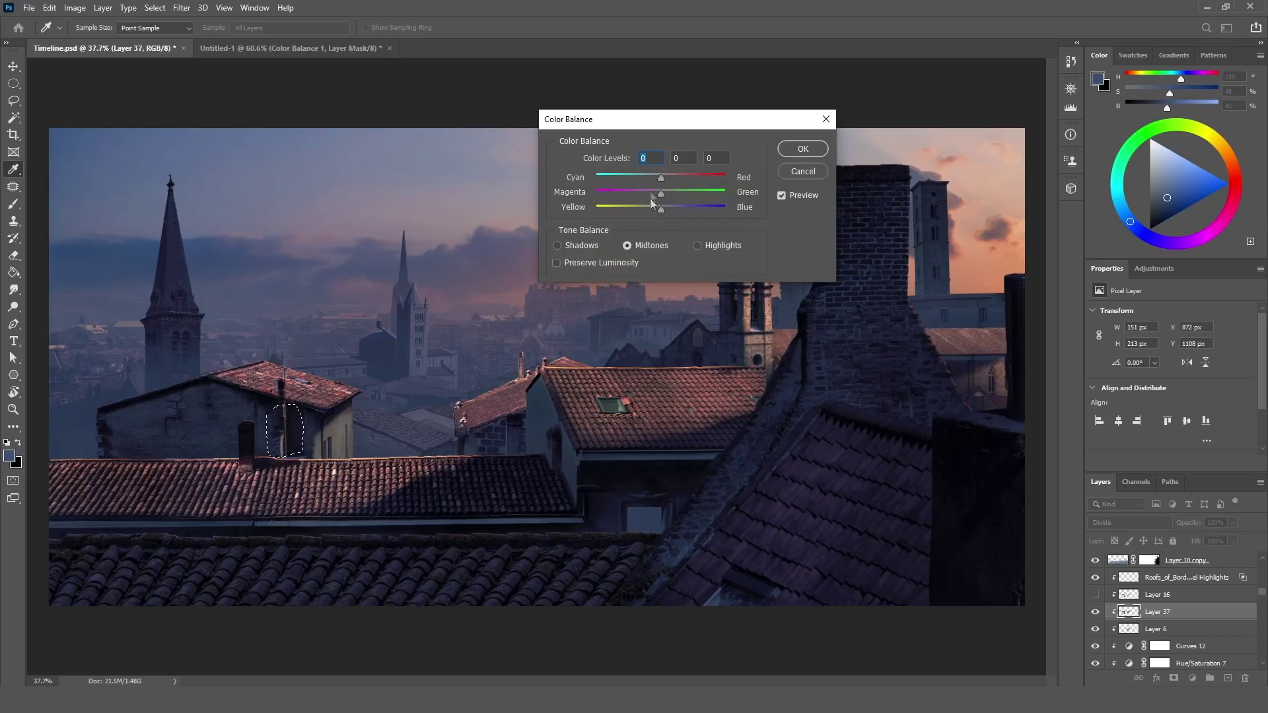
drag(660, 179, 659, 177)
click(802, 149)
key(ctrl+d)
scroll(418, 333, down, 5)
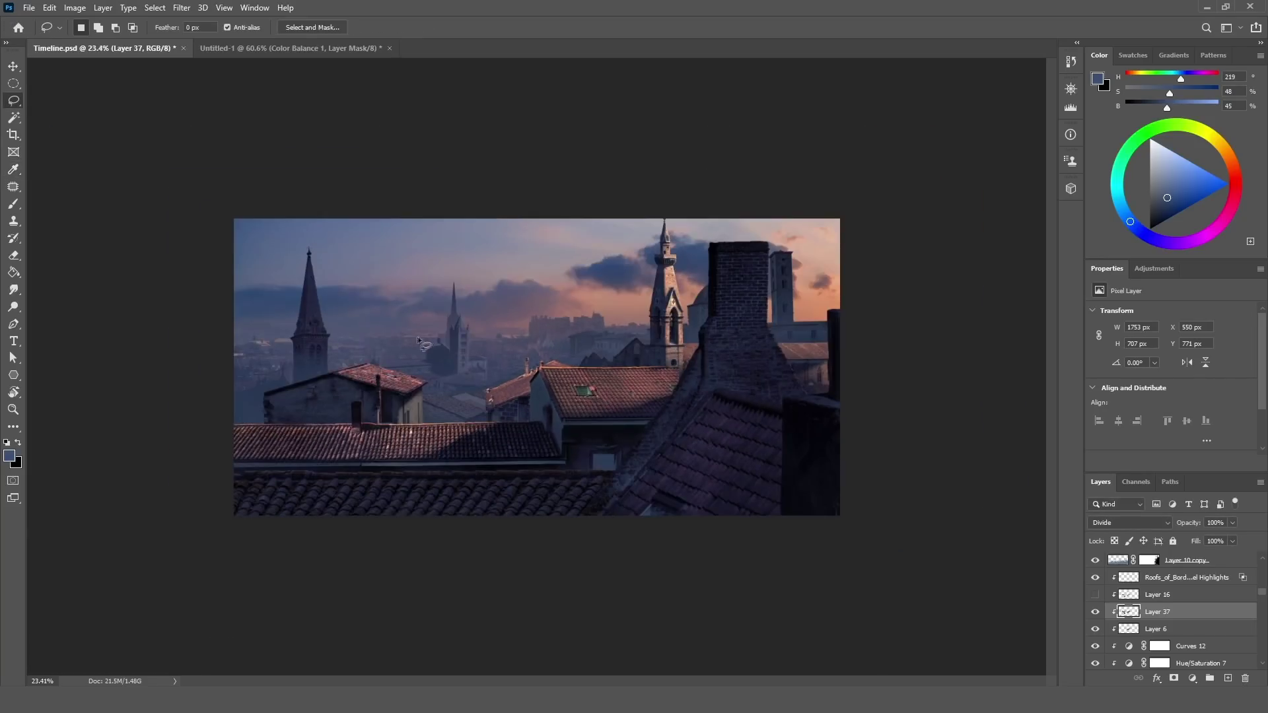
scroll(473, 350, up, 4)
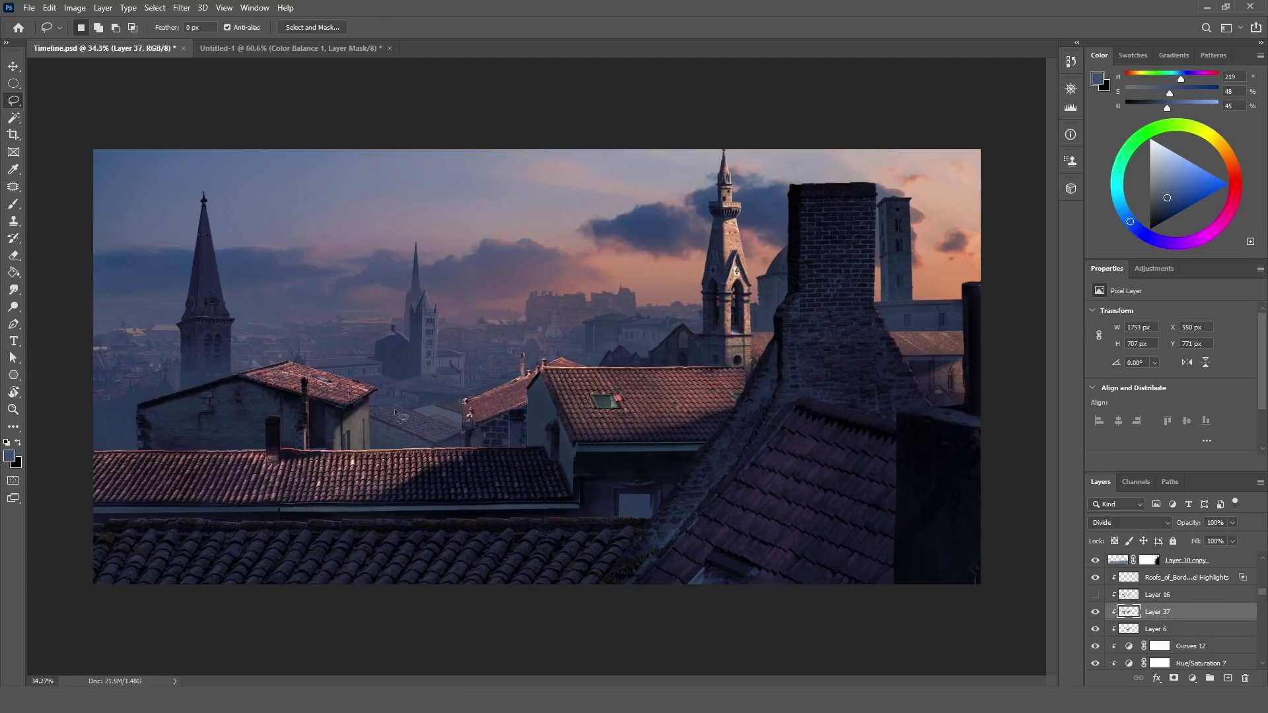
Step: Locate the left church tower's layer stack and show its hidden light layer, Layer 15
click(13, 66)
click(213, 313)
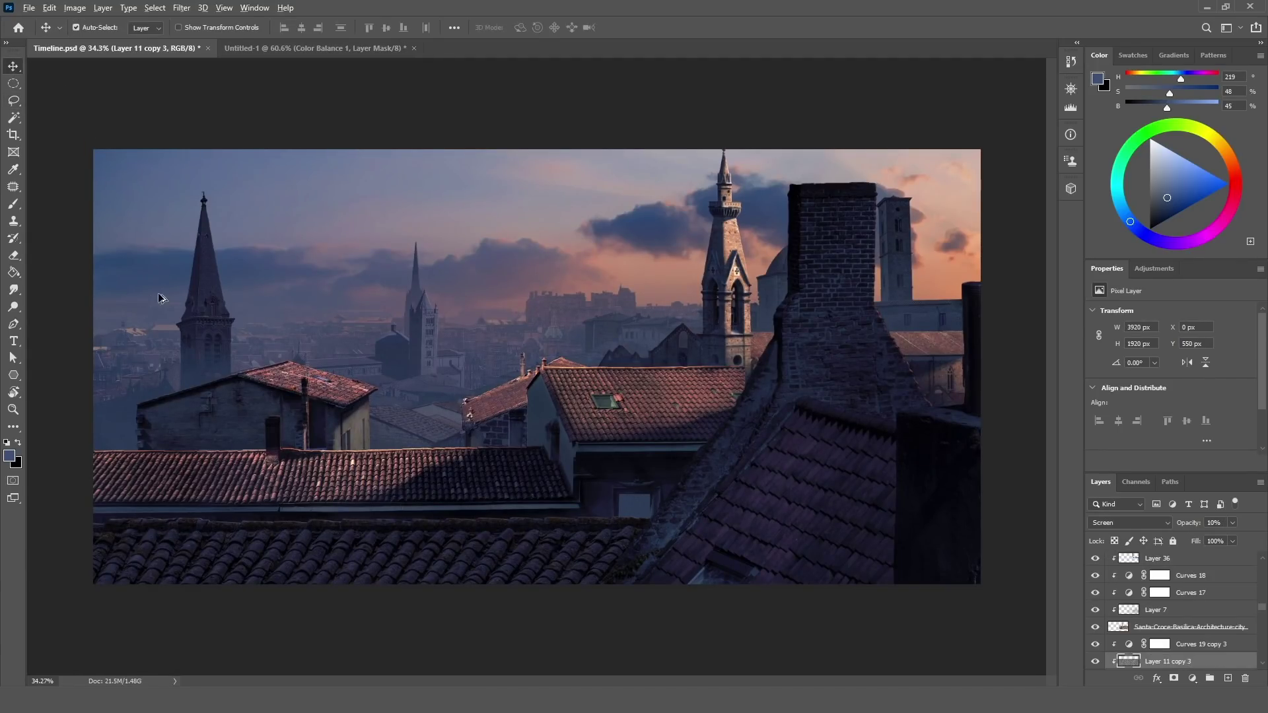
scroll(197, 308, up, 5)
scroll(1149, 595, down, 3)
click(1096, 611)
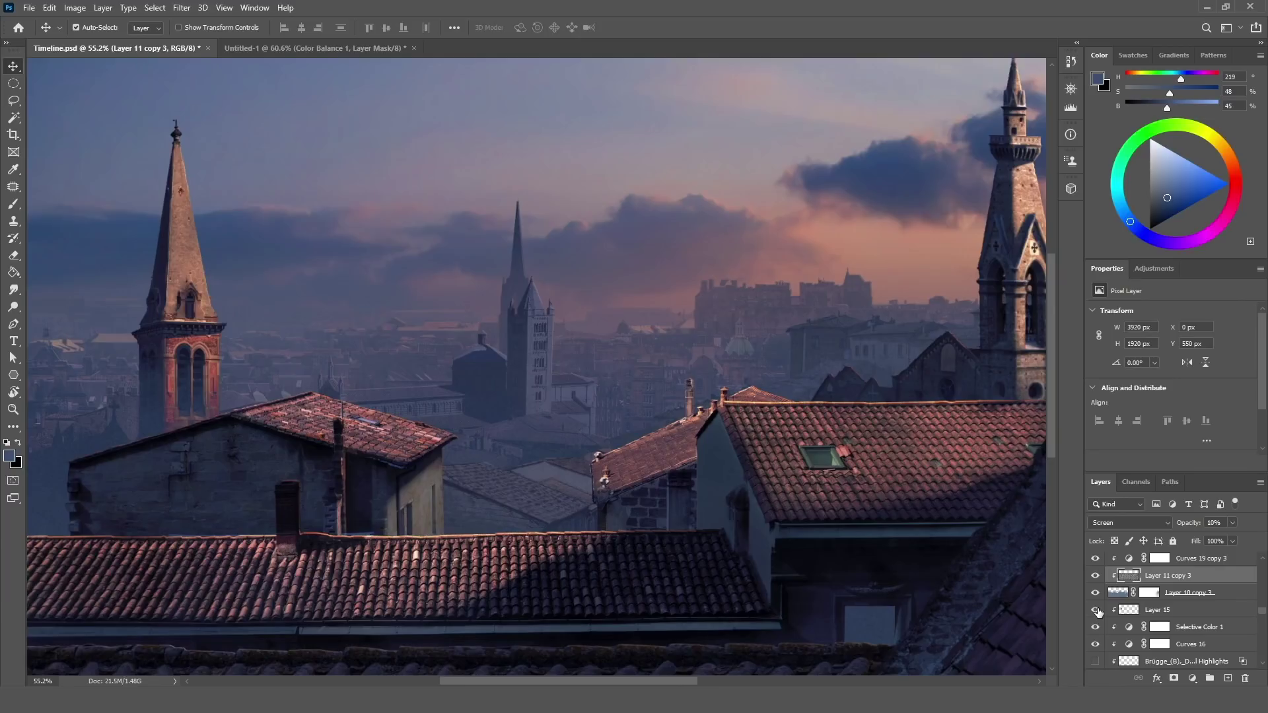
Step: Show the hidden light layers on the distant houses, the far tower behind the brick chimney and the campanile, including Layer 20
scroll(1120, 610, down, 3)
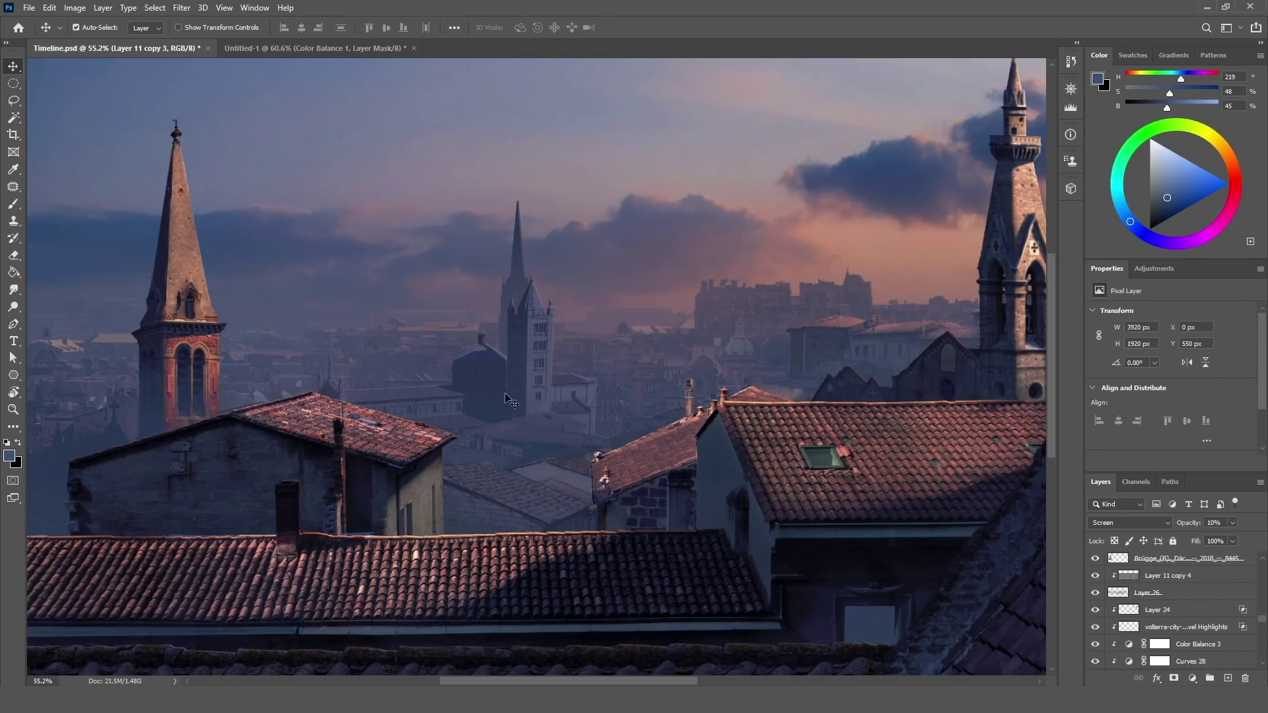
scroll(495, 397, down, 3)
scroll(1099, 581, down, 5)
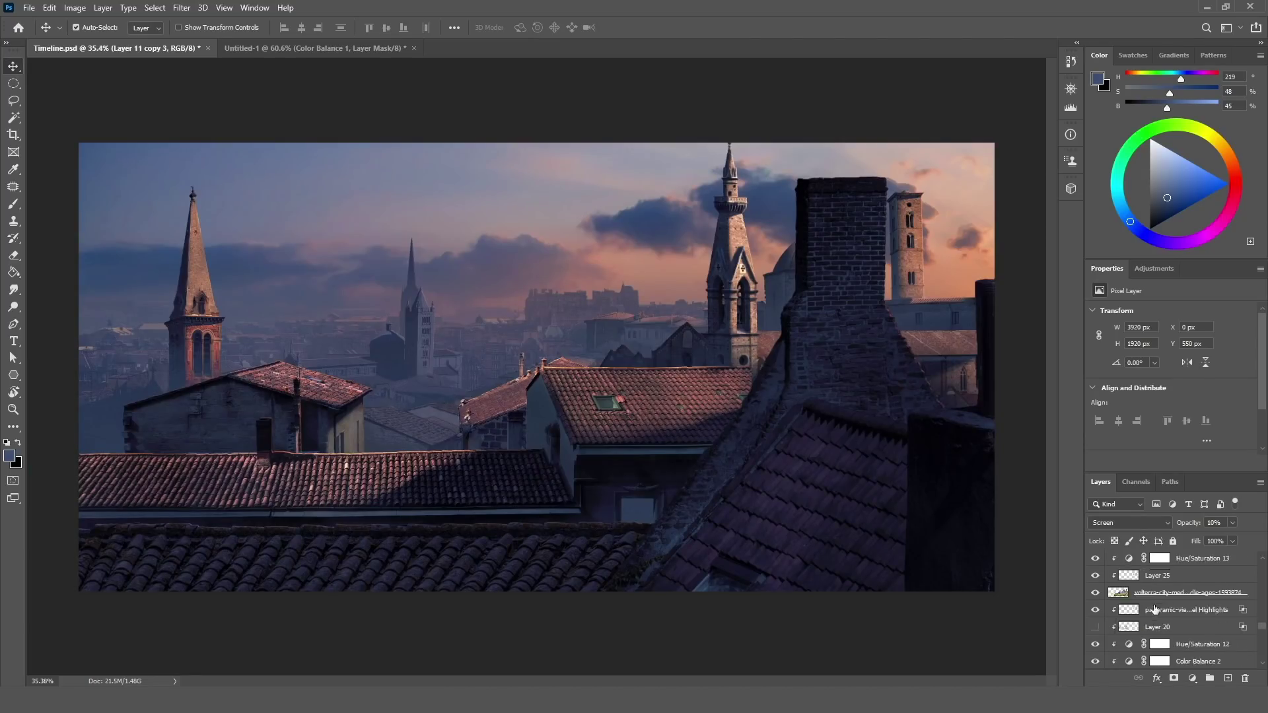
click(1095, 593)
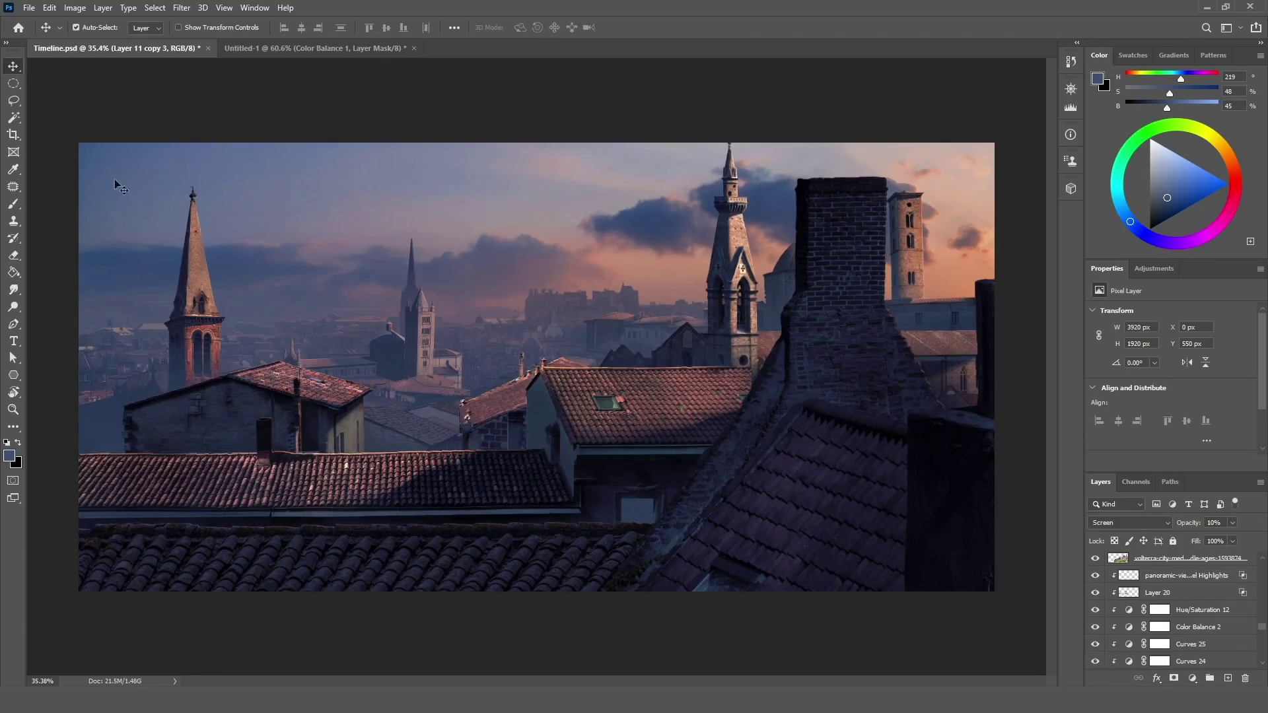
scroll(542, 294, down, 1)
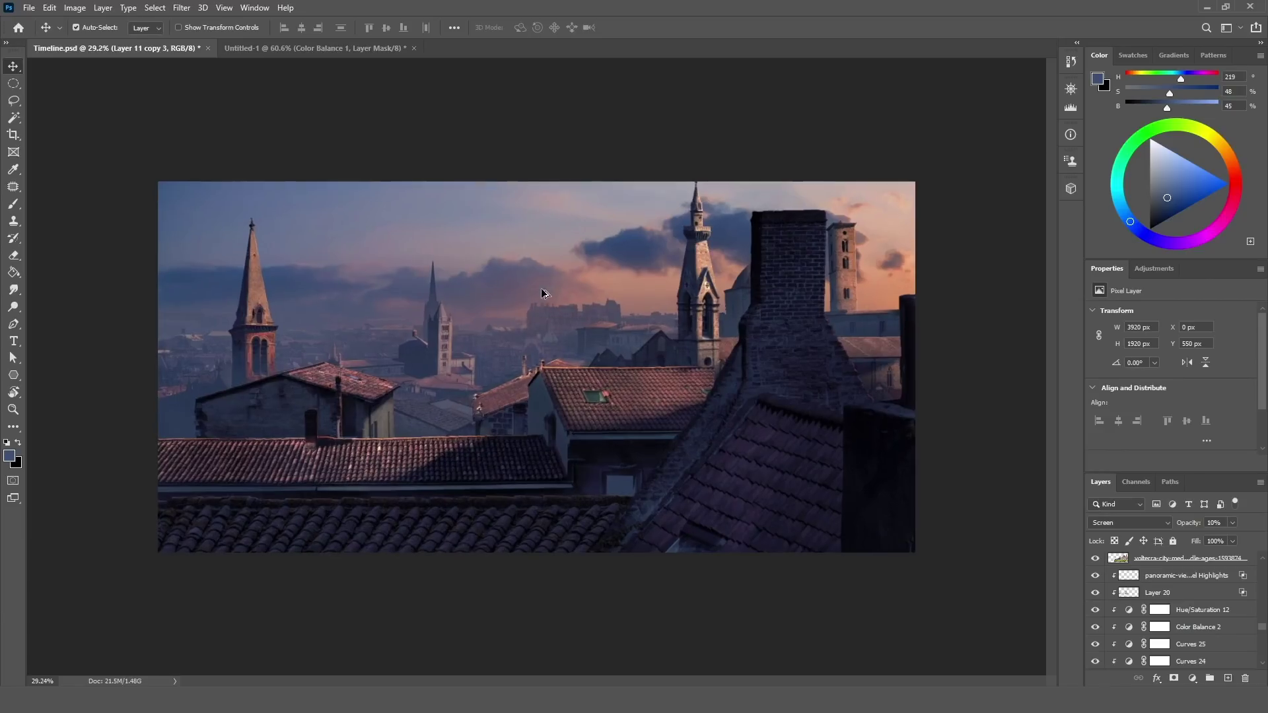
scroll(542, 294, up, 2)
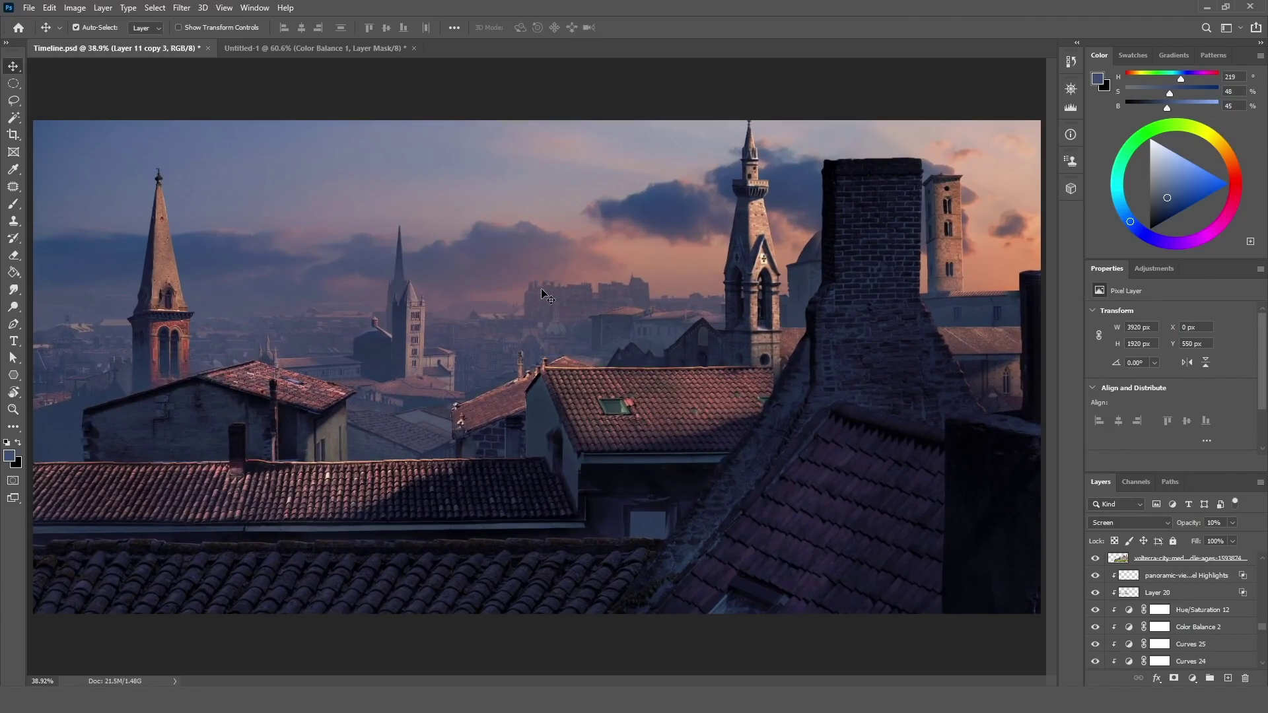
Step: Locate the foreground tiled roof's layer stack and show its hidden light layer, Layer 28
click(491, 558)
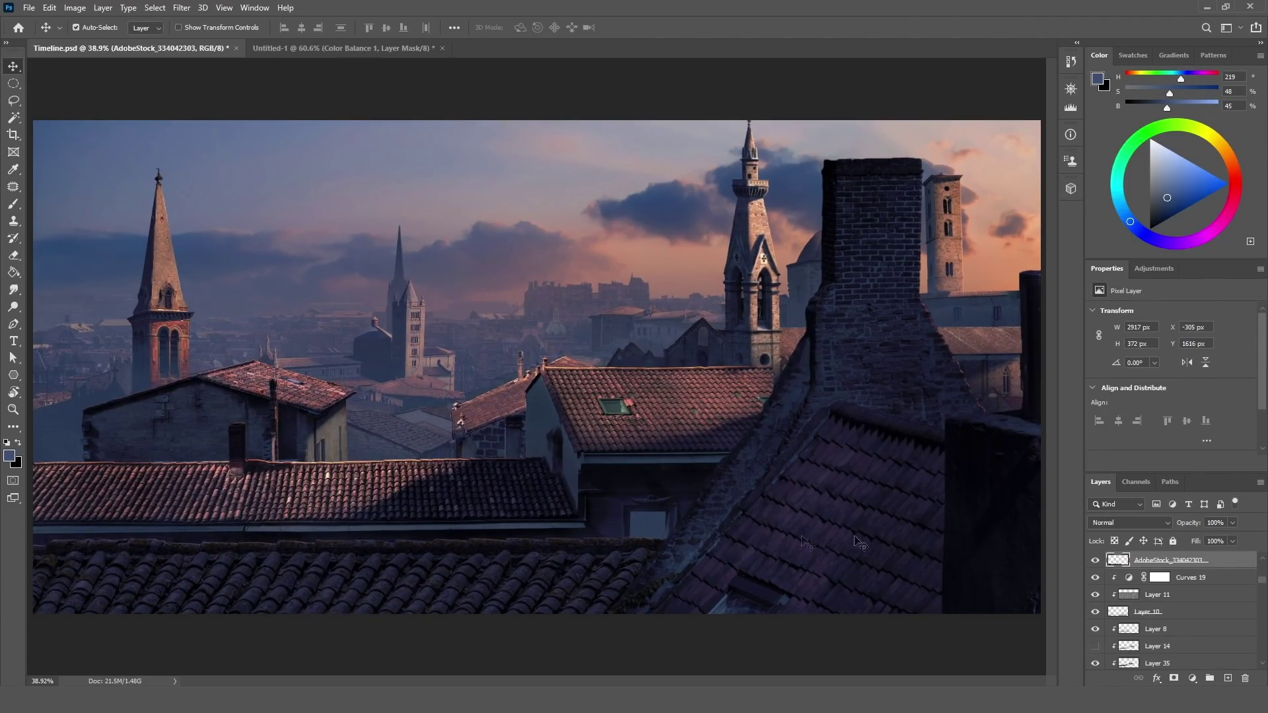
scroll(1135, 608, up, 2)
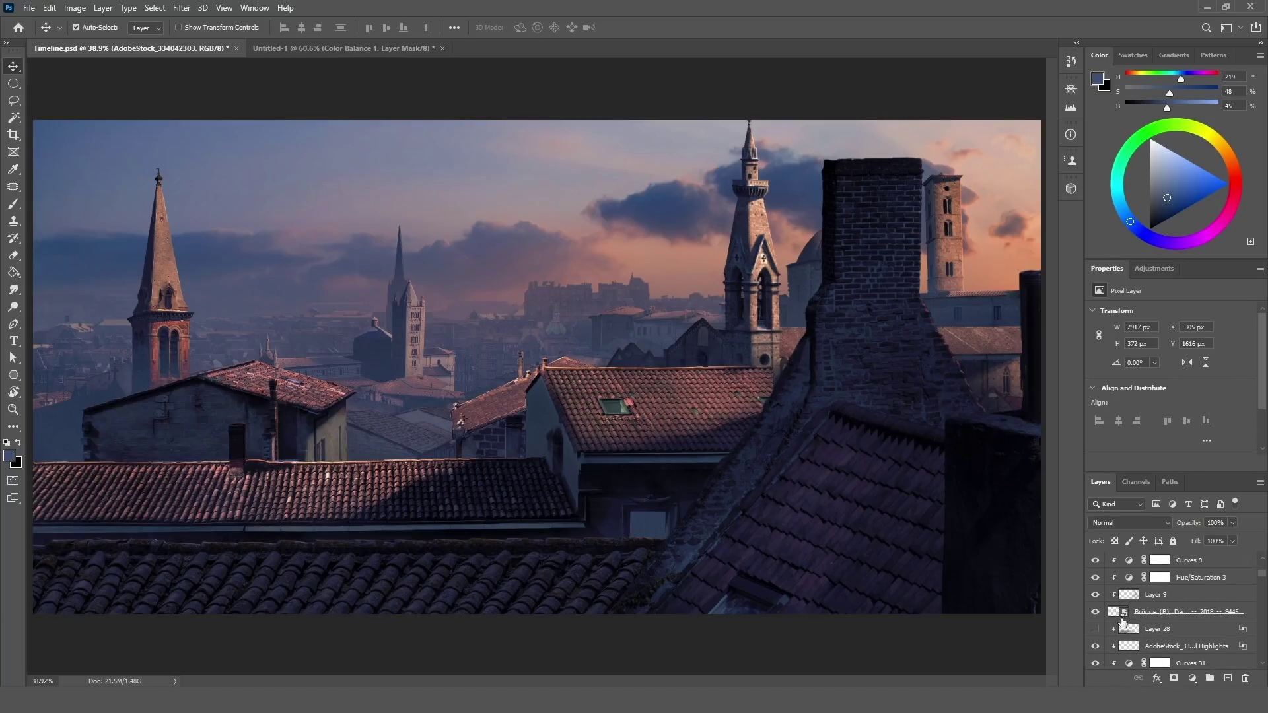
click(1095, 644)
click(12, 409)
drag(481, 369, 524, 400)
scroll(1200, 643, up, 1)
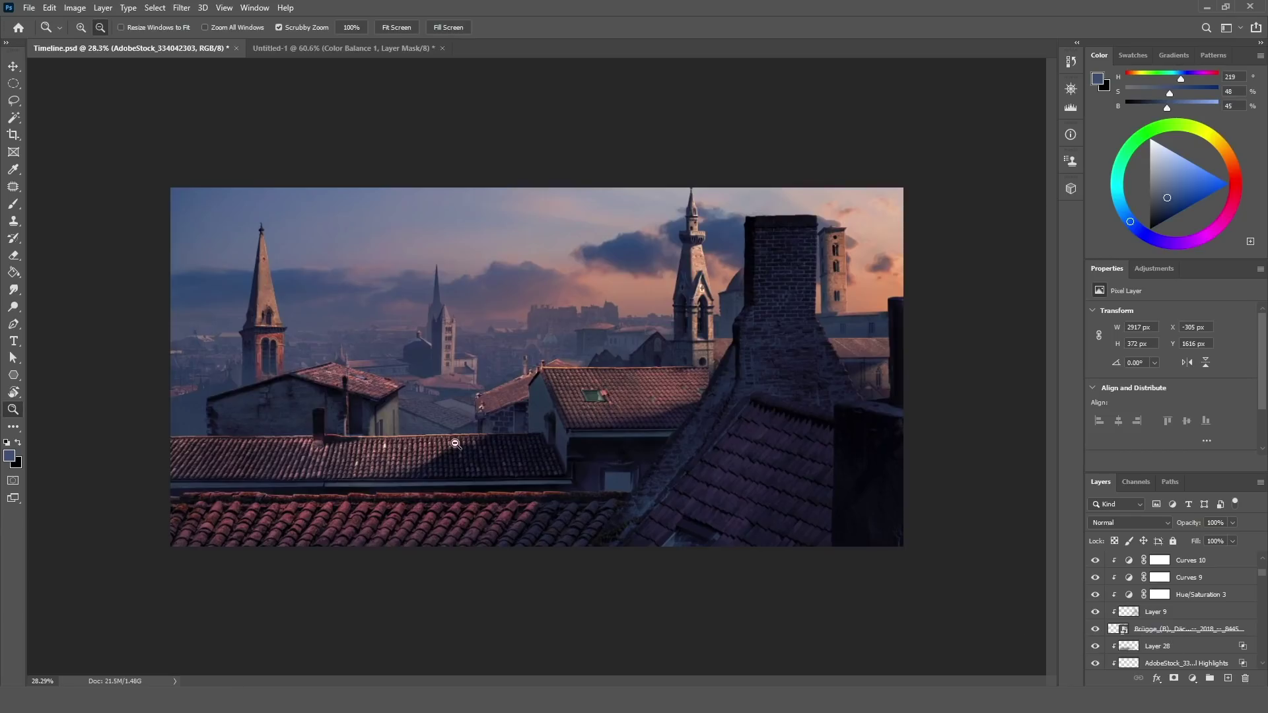
alt+click(456, 444)
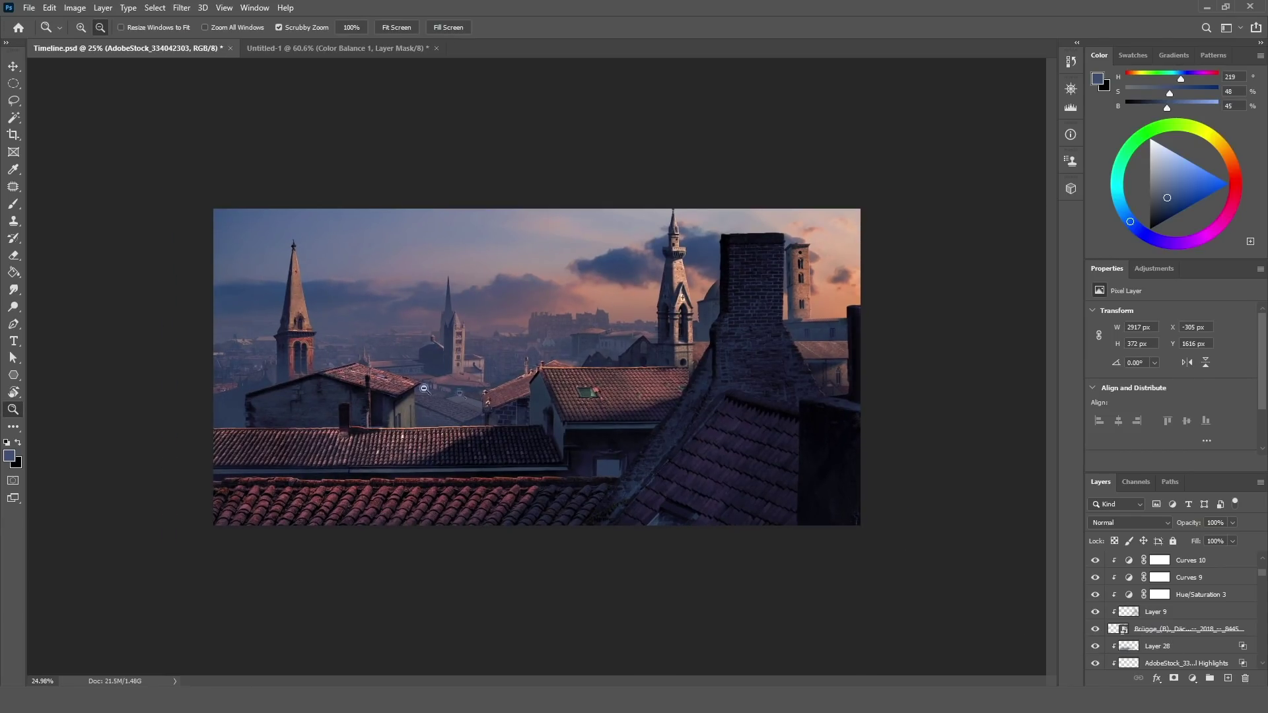
drag(568, 329, 655, 325)
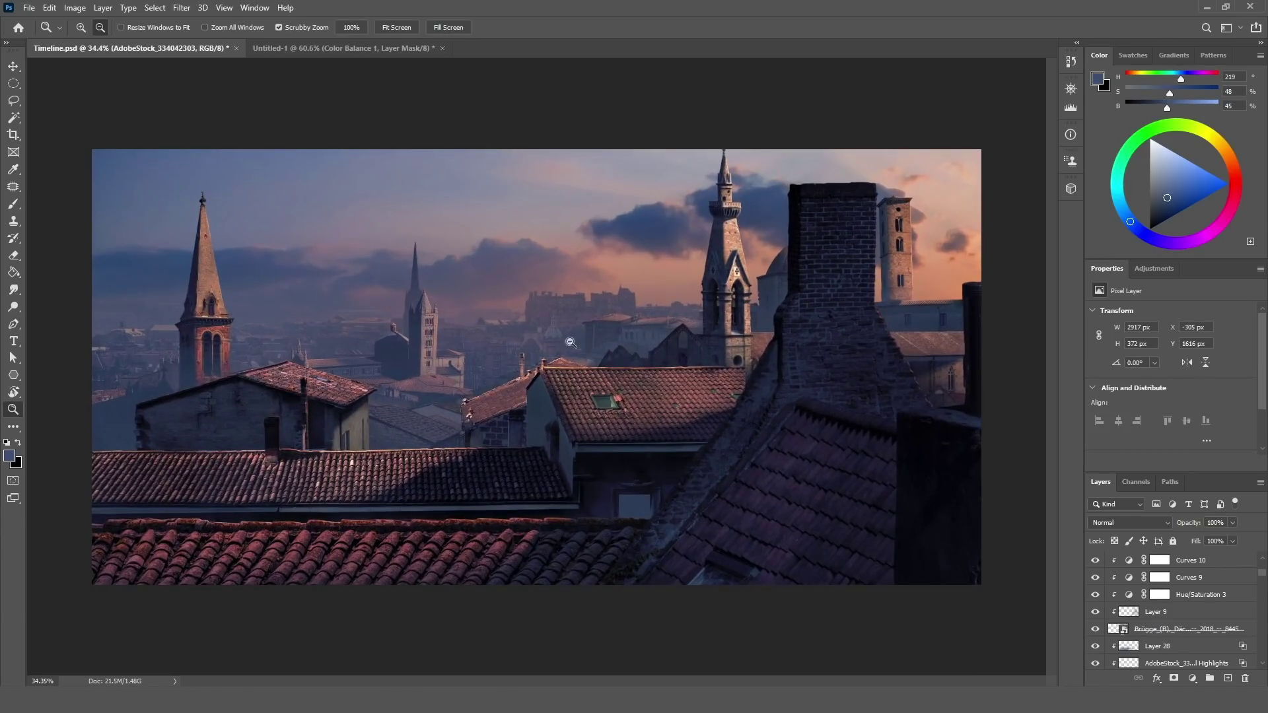
Step: Examine the painted light on the distant campanile up close and against the whole image
drag(435, 324, 481, 318)
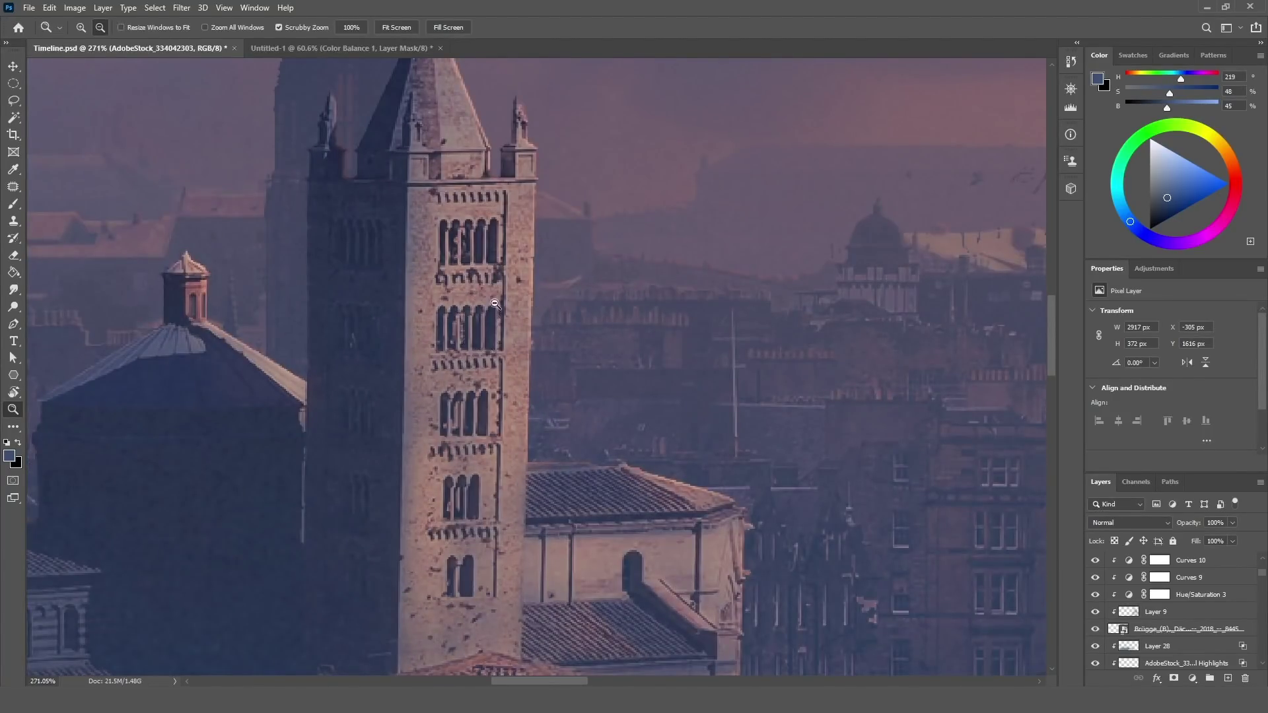
alt+scroll(495, 180, up, 2)
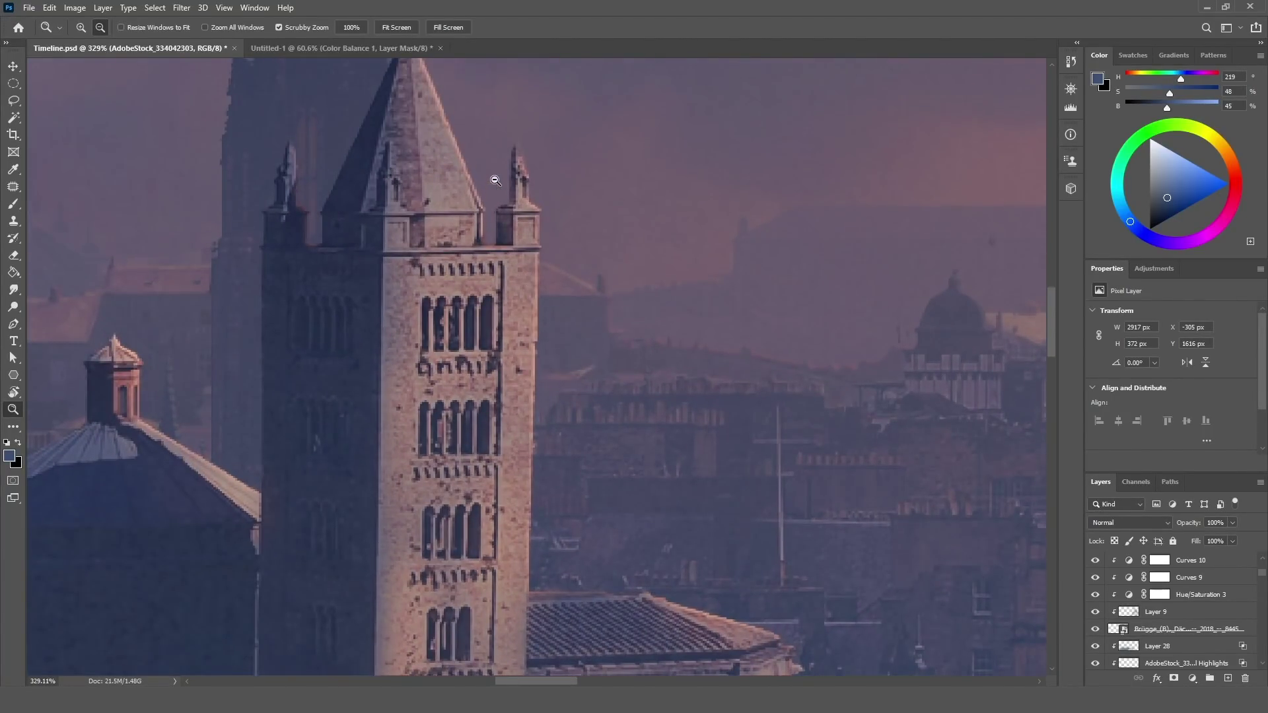
scroll(496, 180, up, 2)
alt+scroll(429, 284, down, 5)
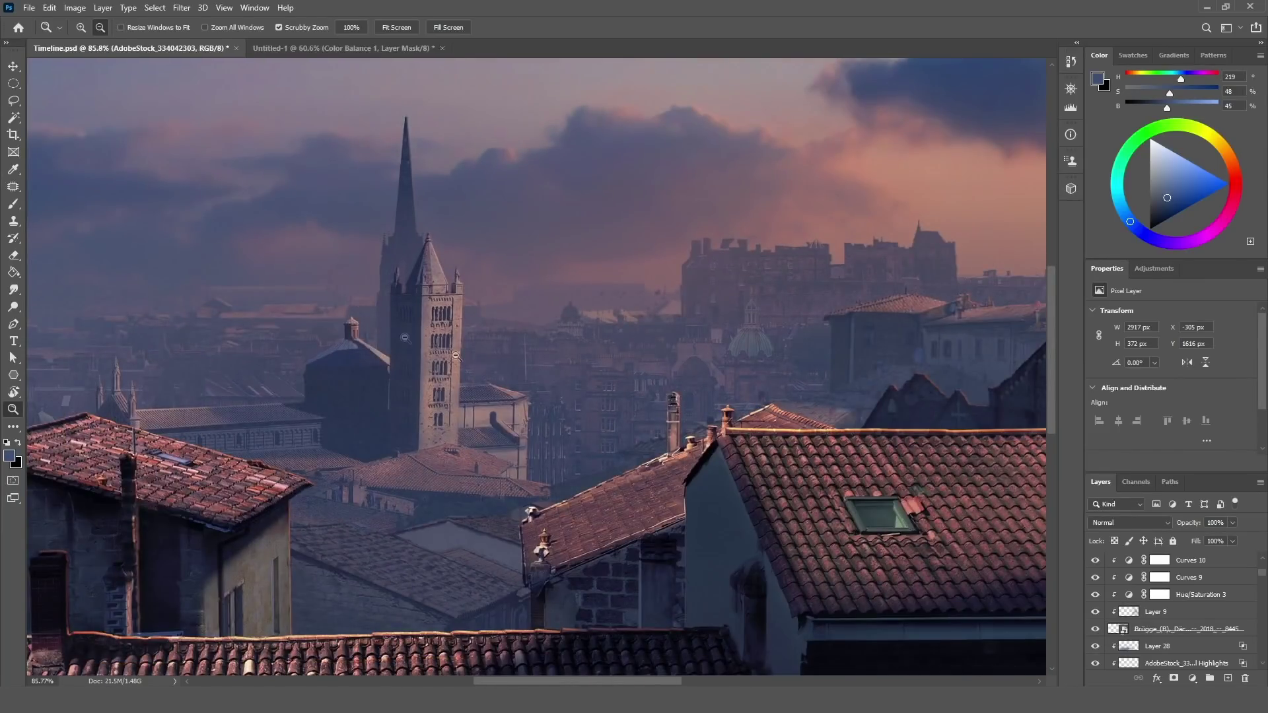
alt+scroll(521, 432, down, 1)
alt+scroll(495, 438, down, 3)
alt+scroll(462, 444, down, 1)
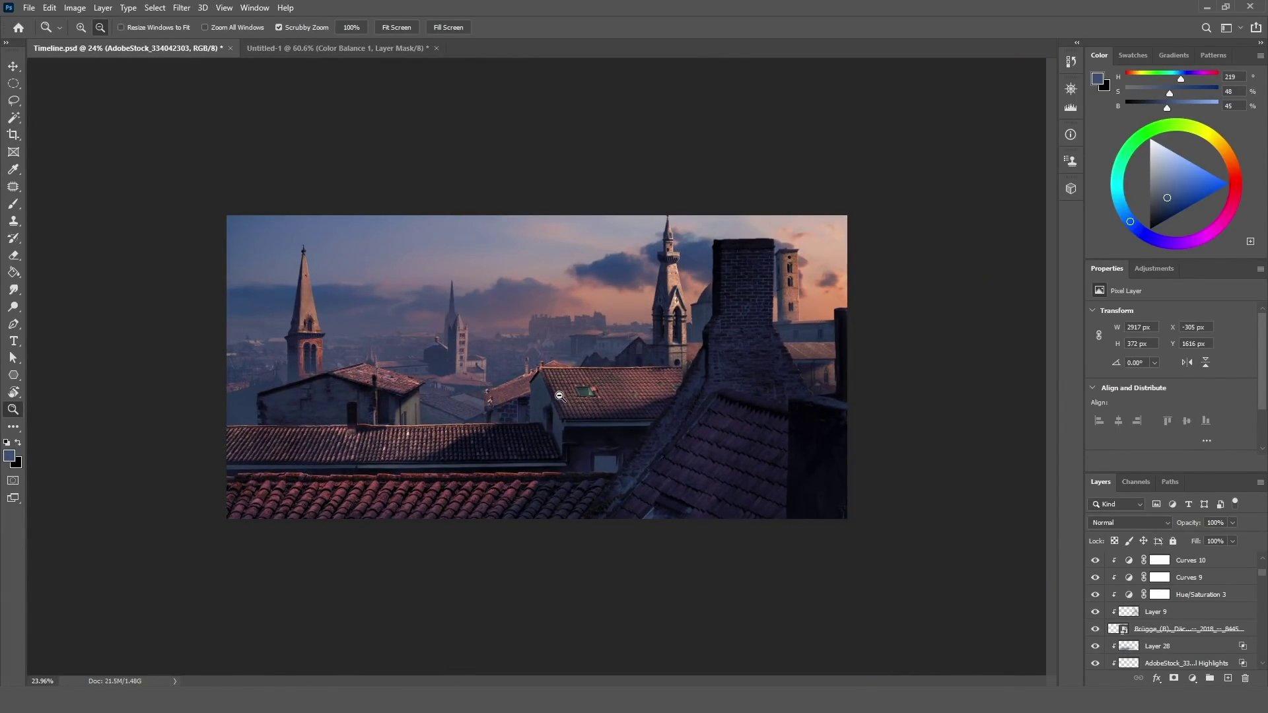
alt+scroll(560, 397, up, 1)
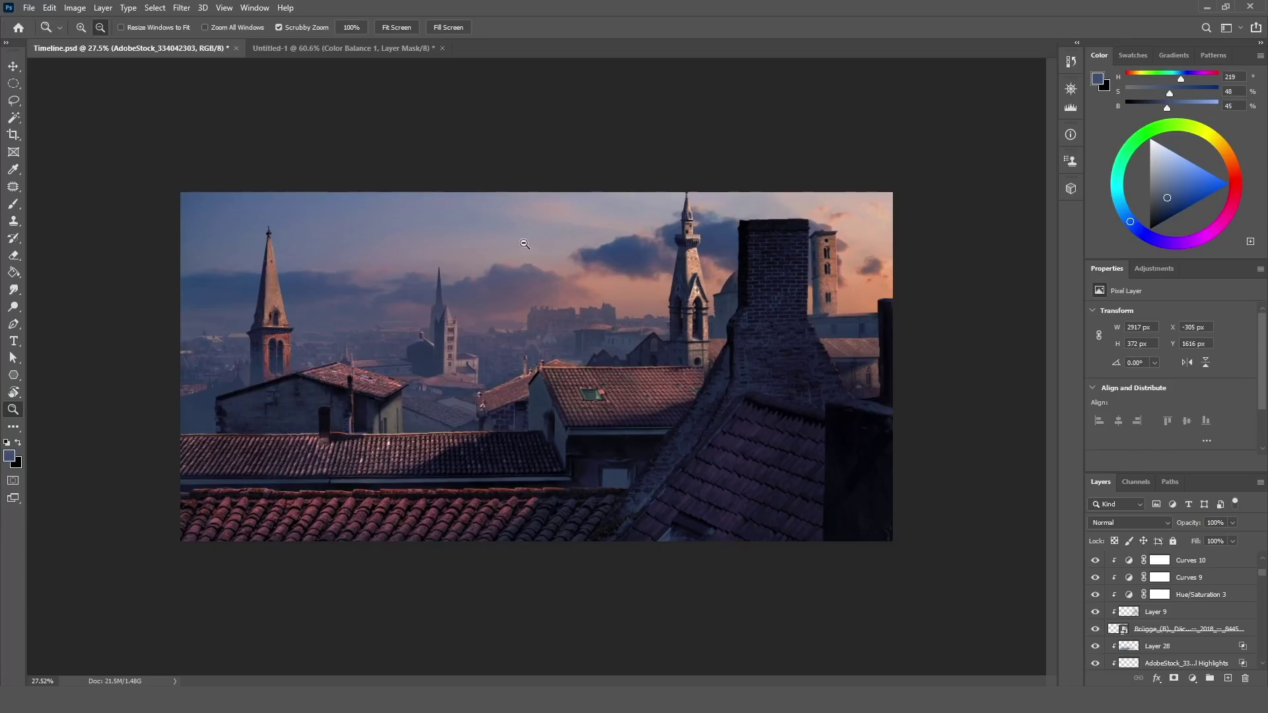
Step: Show Layer 34 at the top of the layer stack and review the whole image with it
scroll(1189, 581, up, 3)
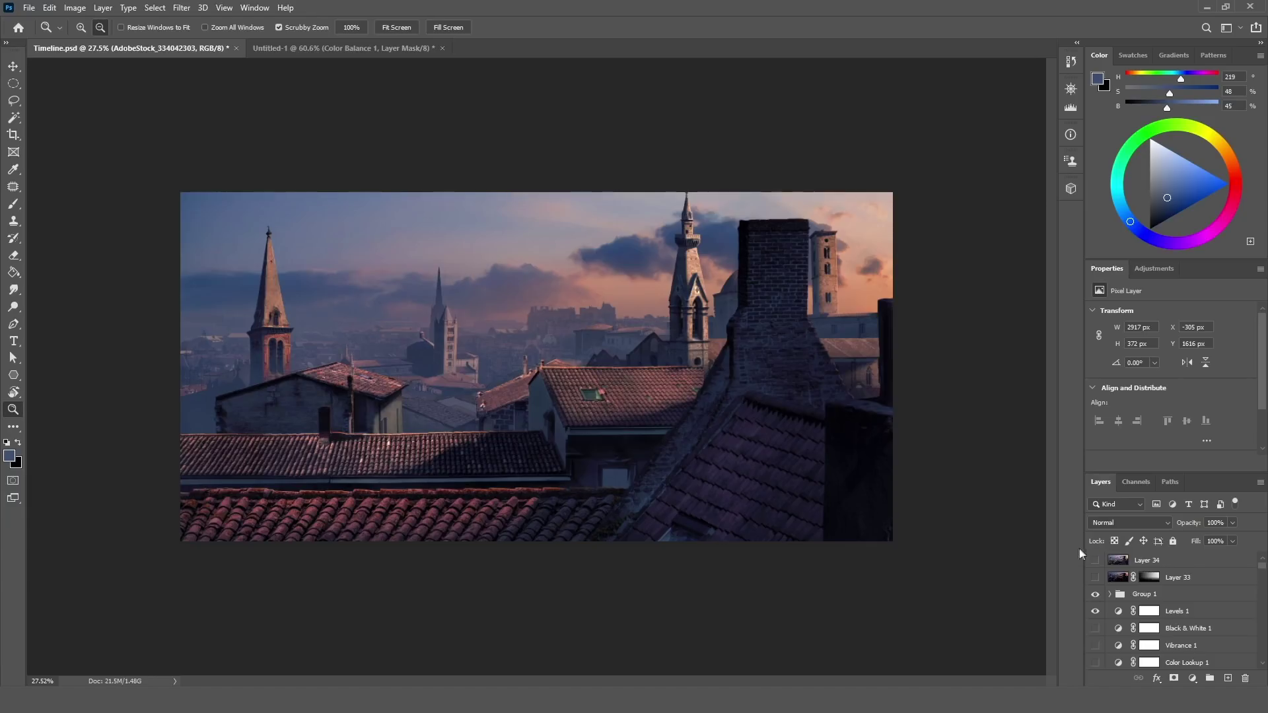
click(1095, 559)
click(1095, 577)
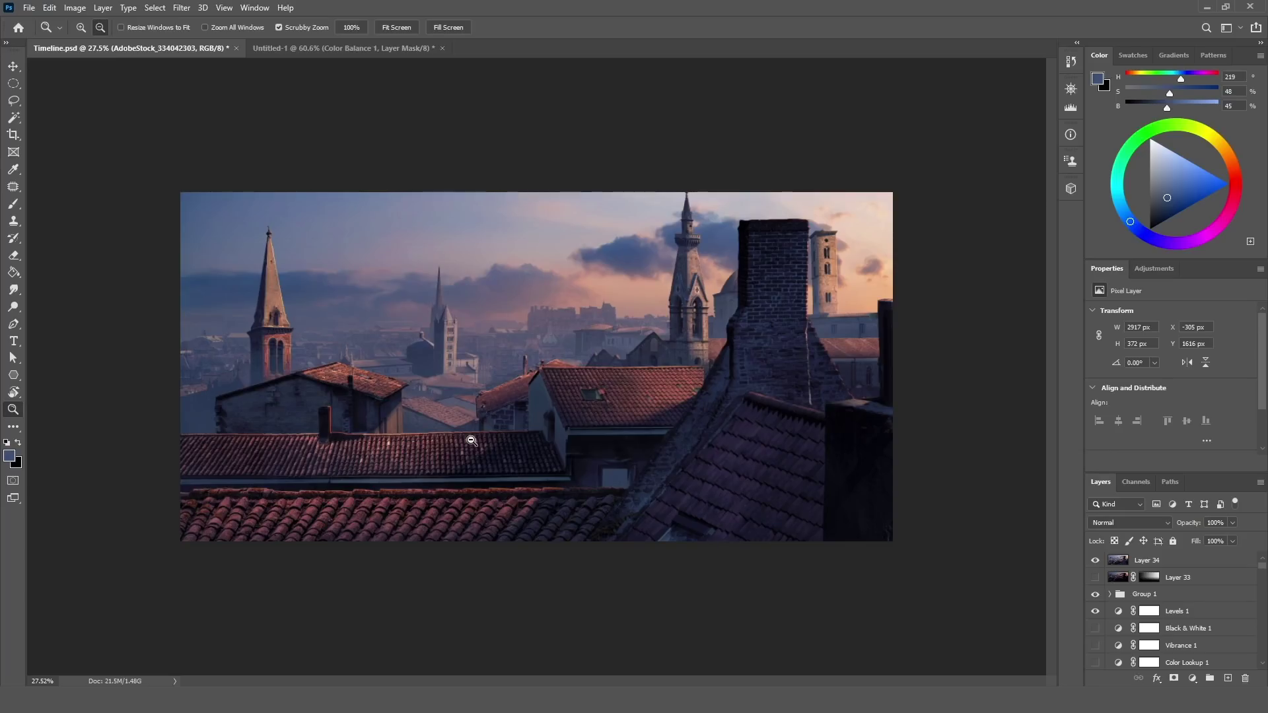
drag(533, 420, 563, 407)
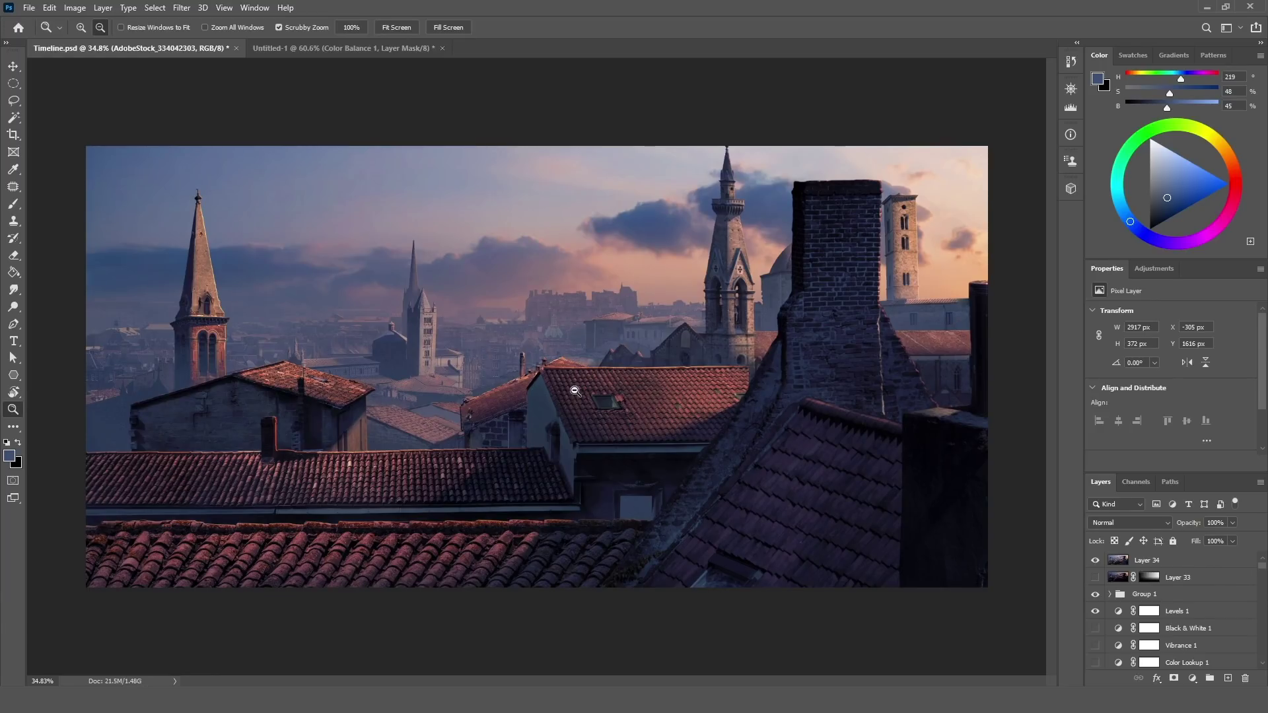
mouse_move(498, 404)
mouse_down()
mouse_move(464, 407)
mouse_move(481, 400)
mouse_up()
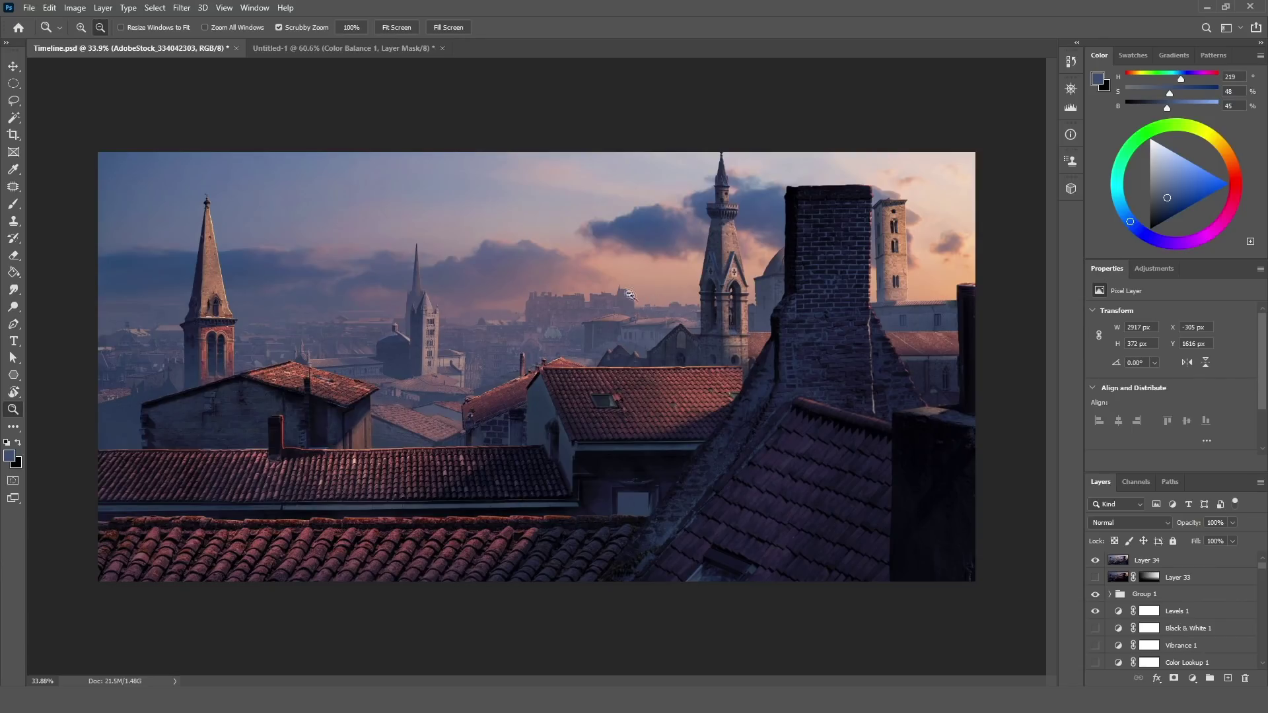
mouse_move(683, 309)
mouse_down()
mouse_move(738, 284)
mouse_move(641, 297)
mouse_move(671, 293)
mouse_up()
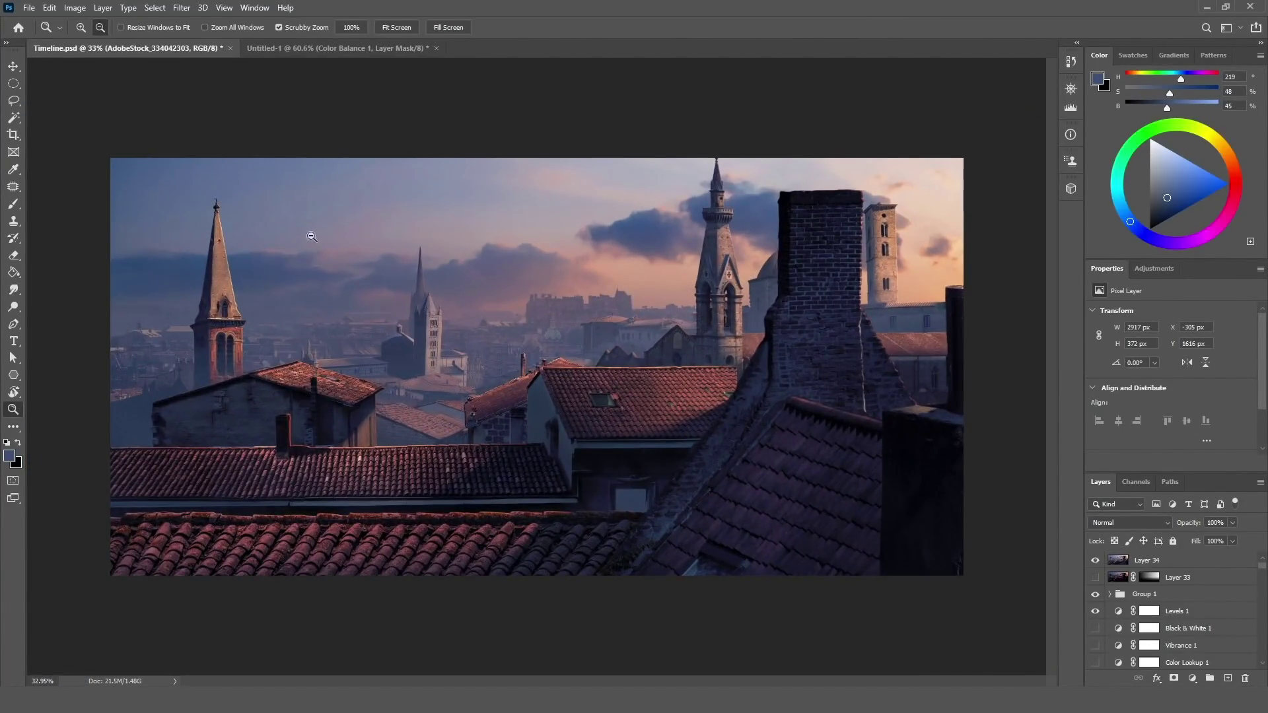